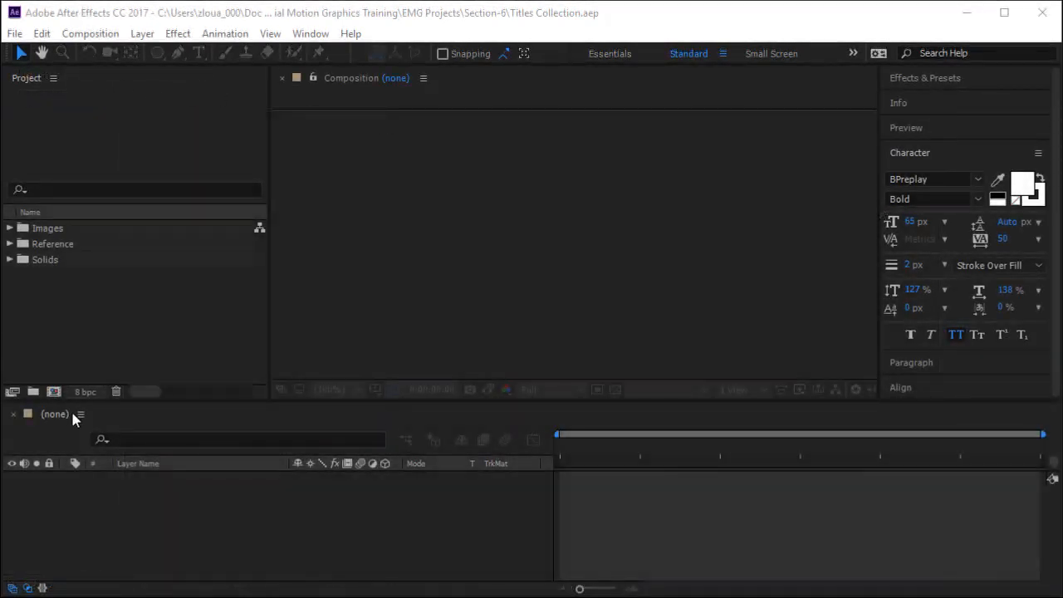
Step: Create a new composition named "04-Title 45" at 1280 x 720, 25 fps and 10 seconds long
left_click(53, 394)
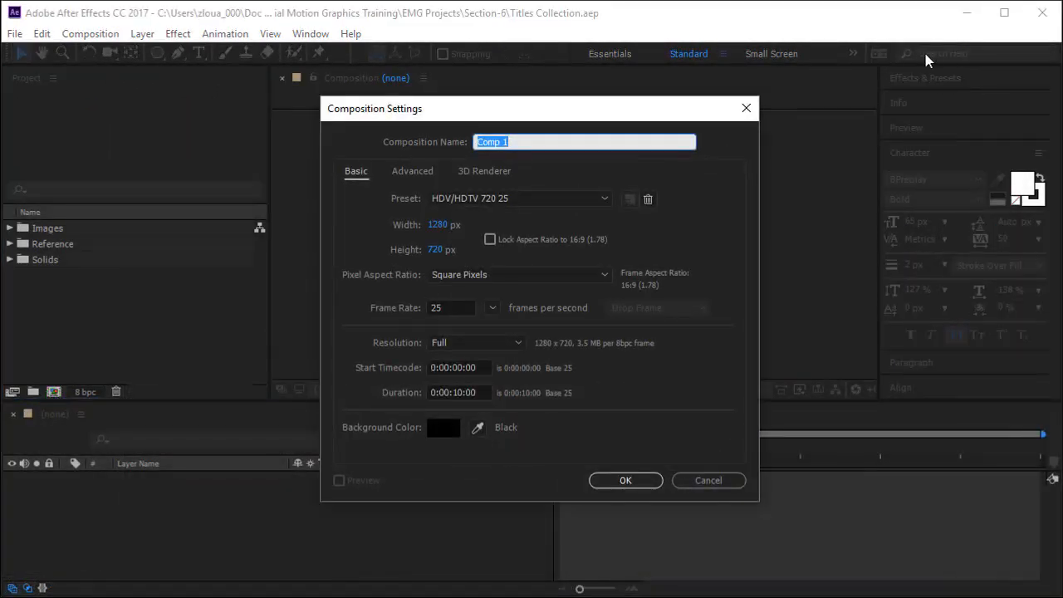
type("04-Title 45")
left_click(629, 480)
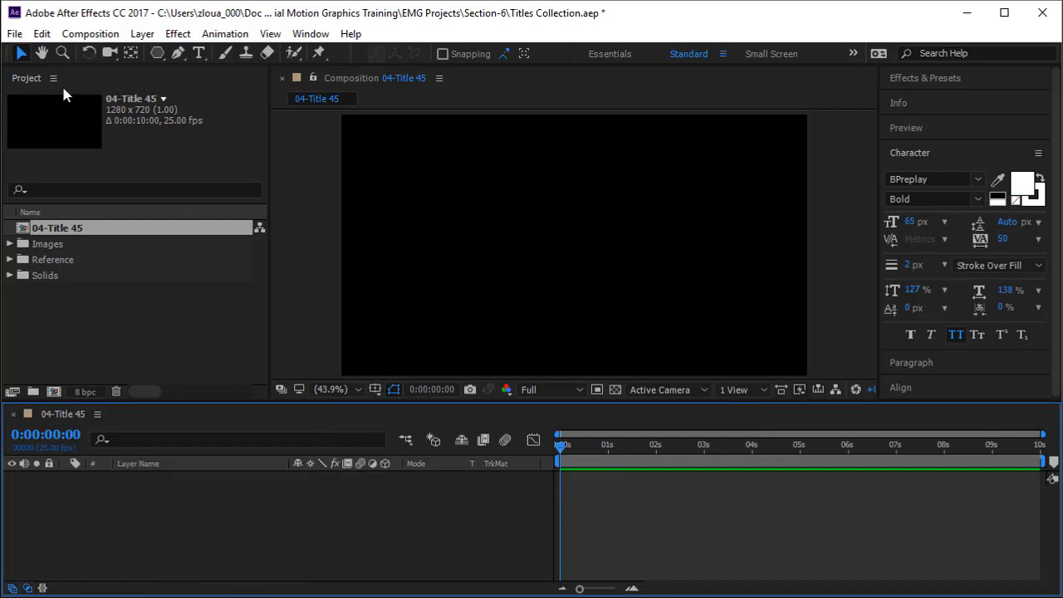
Step: Add a text layer reading "motion" in the upper part of the composition
left_click(198, 53)
left_click(493, 204)
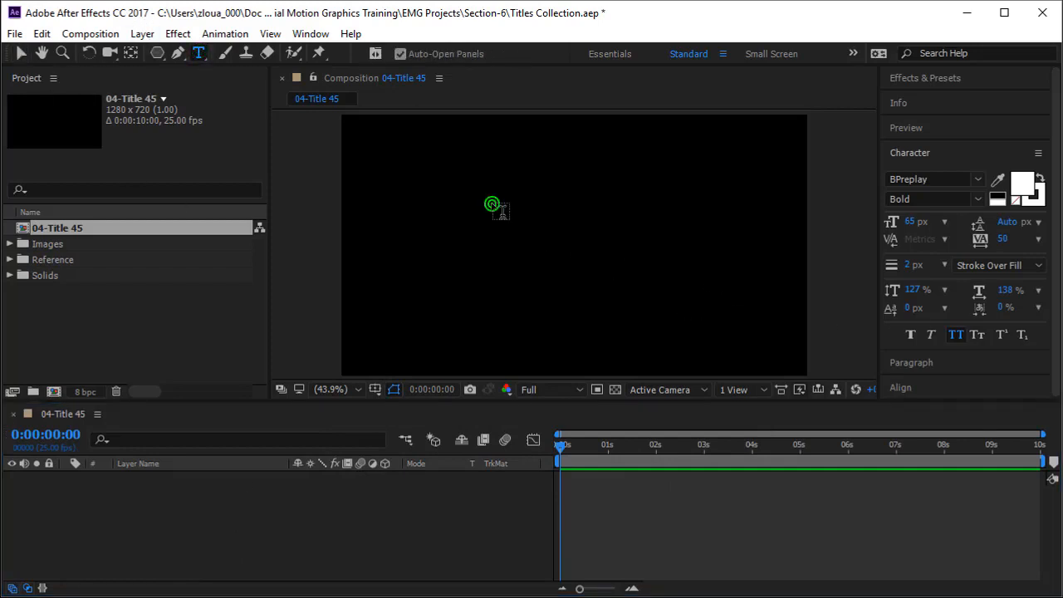
type("motion")
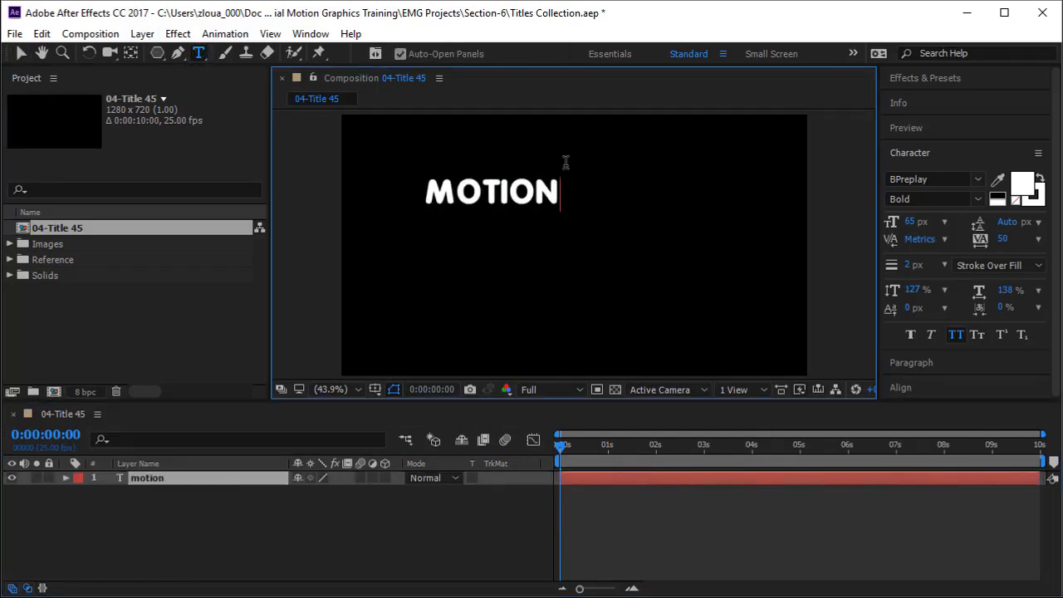
left_click(20, 53)
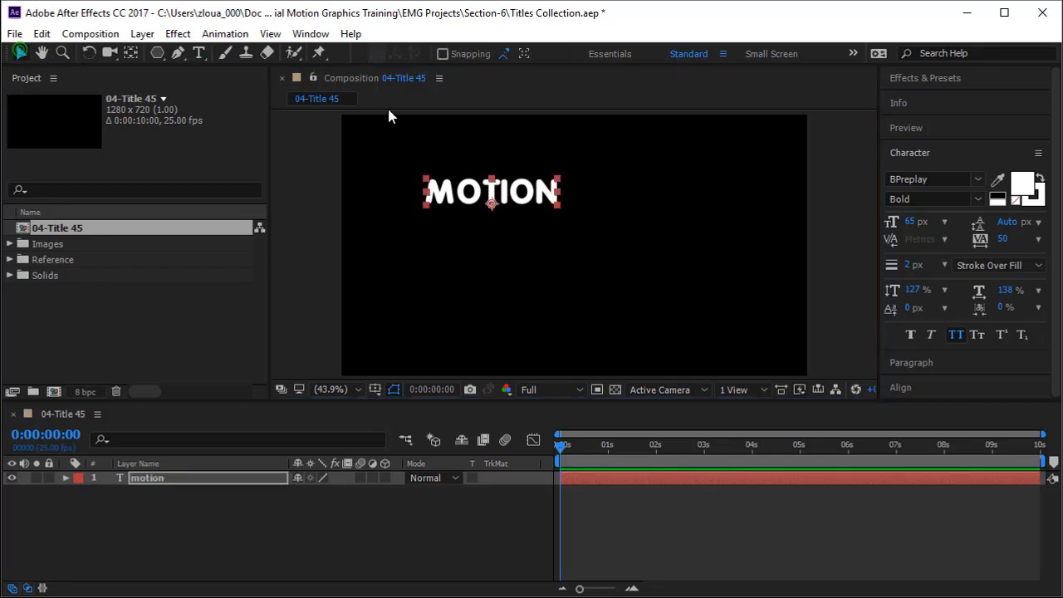
Step: Duplicate the "motion" text layer, place the copy below the original and change its text to "graphics"
key("ctrl+d")
left_click_drag(531, 197, 591, 256)
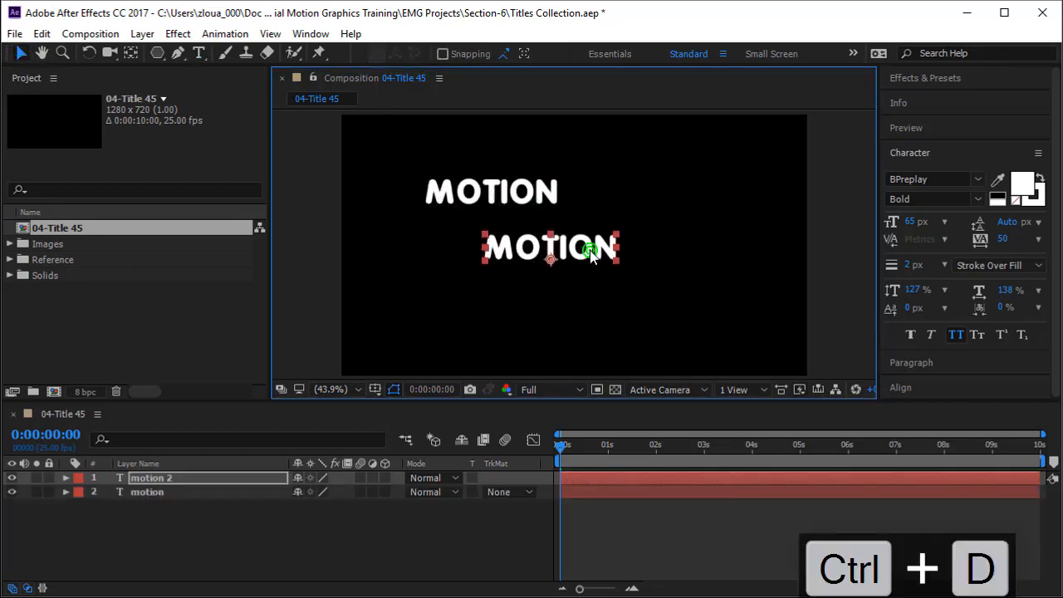
double_click(588, 249)
type("gra")
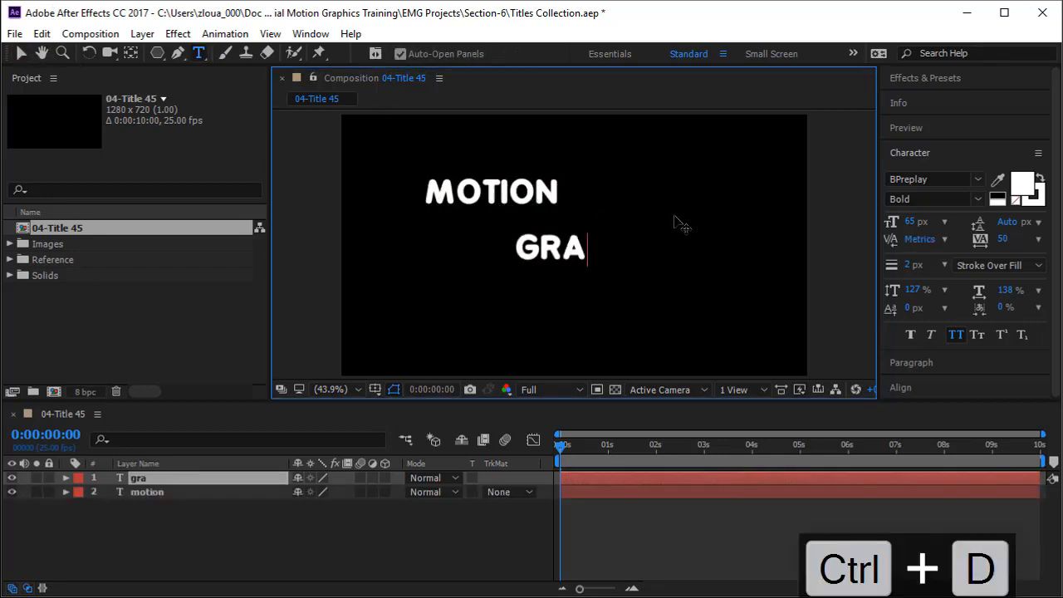
type("phics")
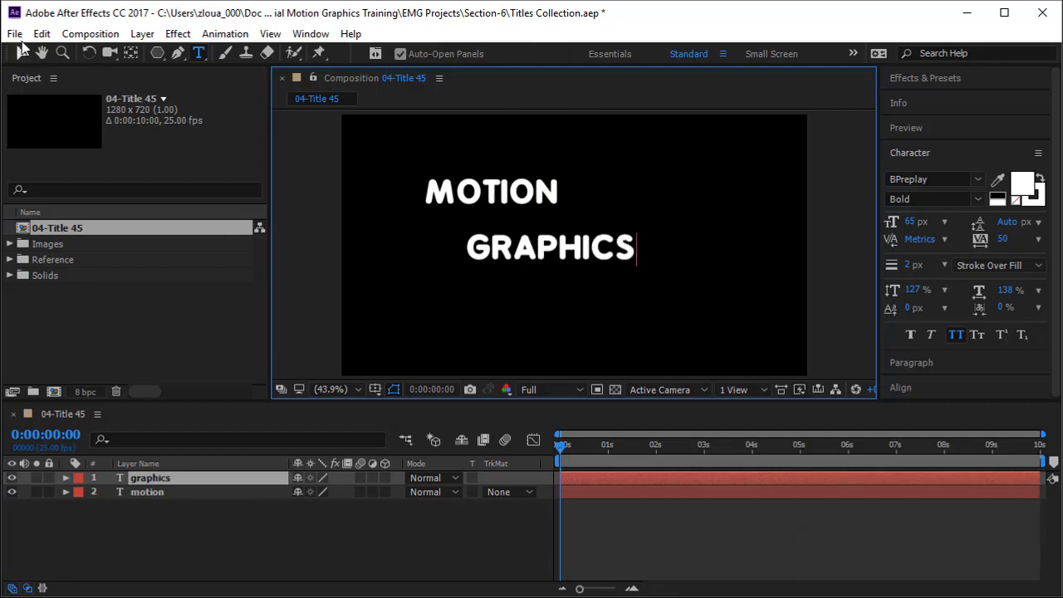
Step: Move the MOTION text directly above GRAPHICS, with the right ends of both words roughly aligned
left_click(22, 52)
left_click_drag(545, 189, 625, 215)
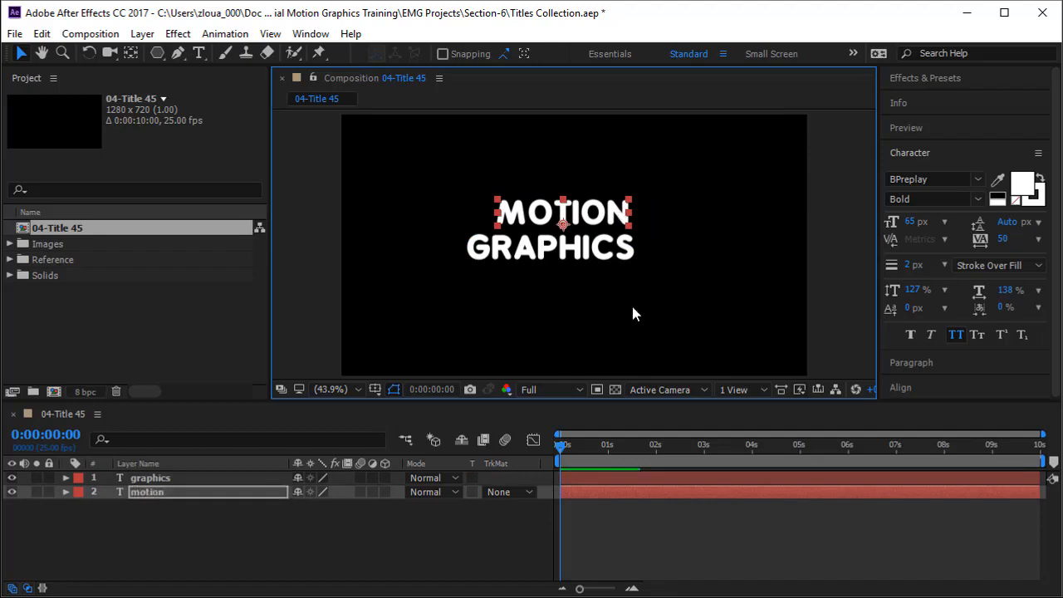
left_click(633, 314)
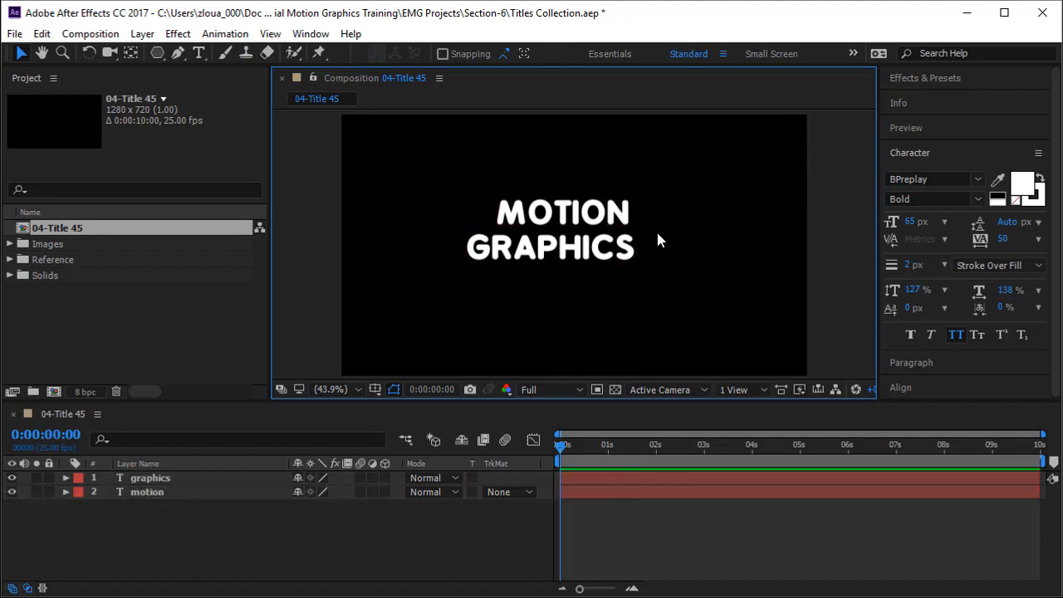
Step: Draw a small right-pointing triangle with the Polygon tool just right of MOTION, matching the height of the letters
left_click(156, 54)
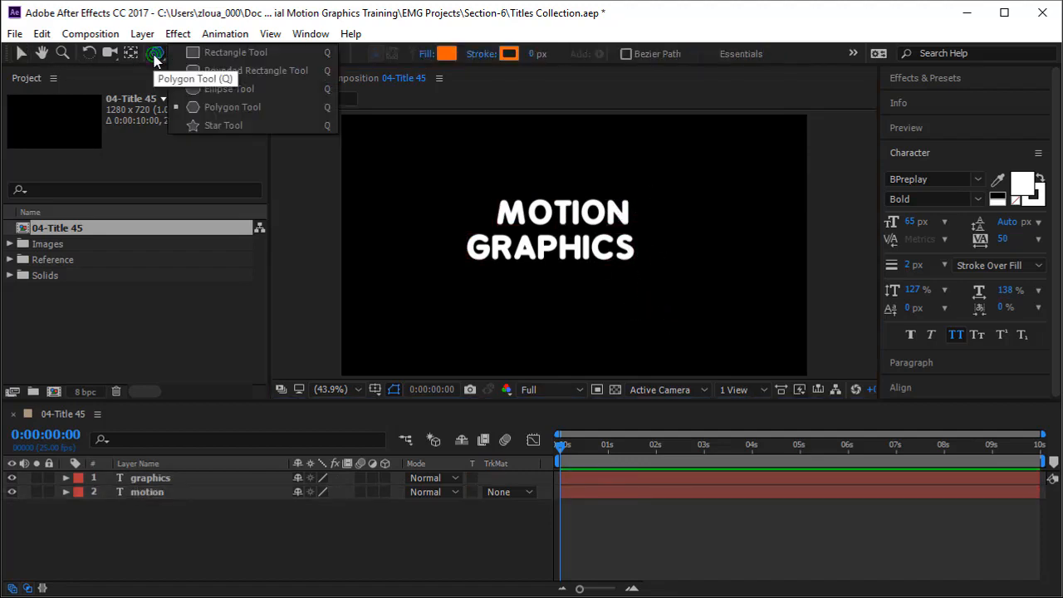
left_click(213, 107)
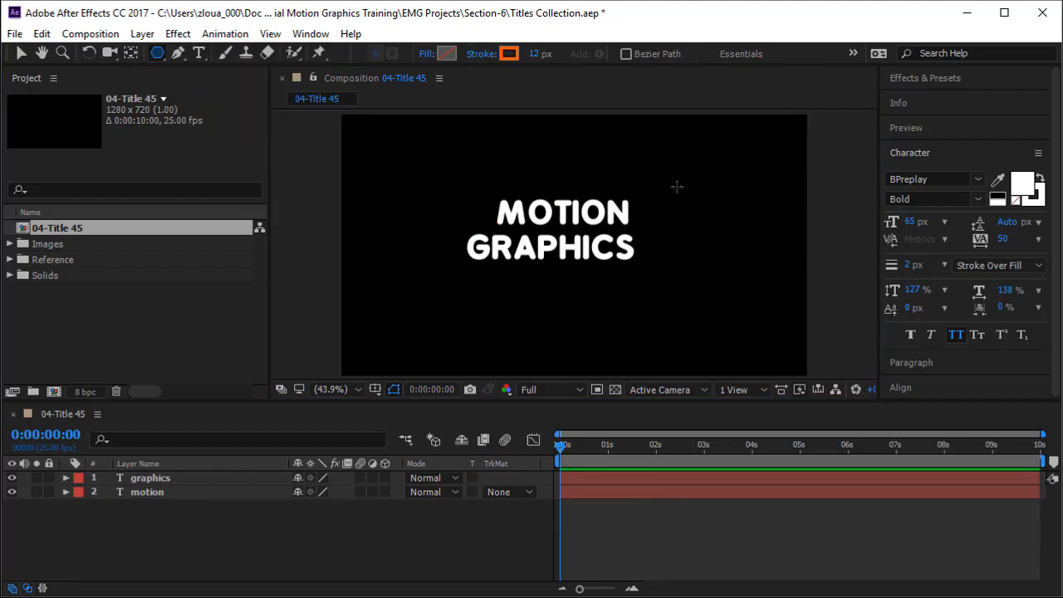
mouse_move(667, 158)
left_mouse_down()
mouse_move(683, 185)
mouse_move(707, 113)
mouse_move(646, 131)
mouse_move(666, 175)
mouse_move(686, 177)
mouse_move(656, 181)
mouse_move(650, 219)
mouse_move(638, 223)
left_mouse_up()
key("Up")
key("Up")
key("Up")
key("Up")
key("Up")
key("Down")
key("Down")
key("Down")
key("Down")
key("Down")
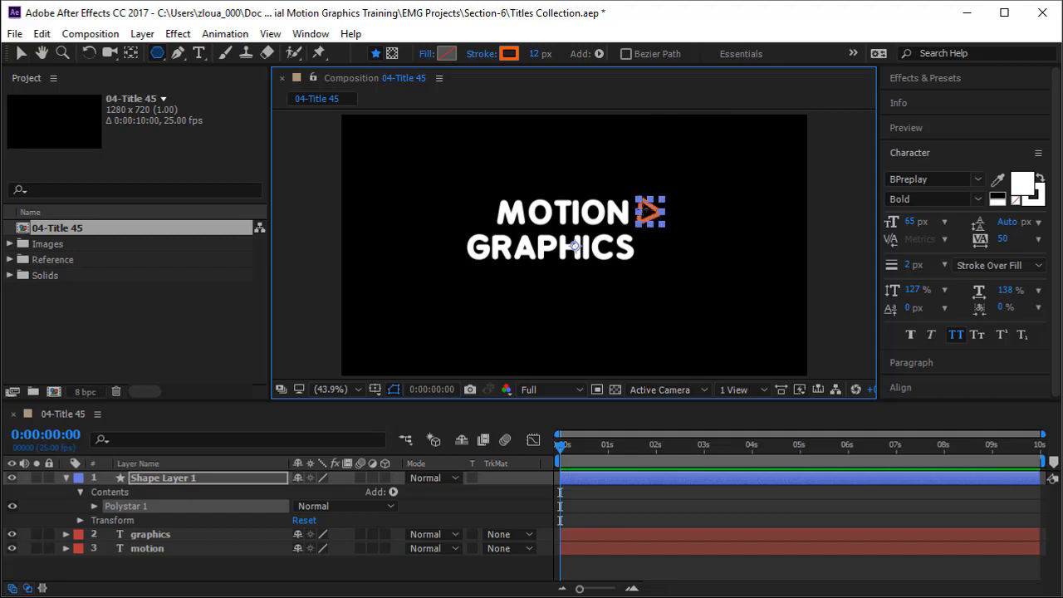
Step: Fine-tune the rotation of the triangle beside MOTION so that its left edge stands upright
left_click(21, 53)
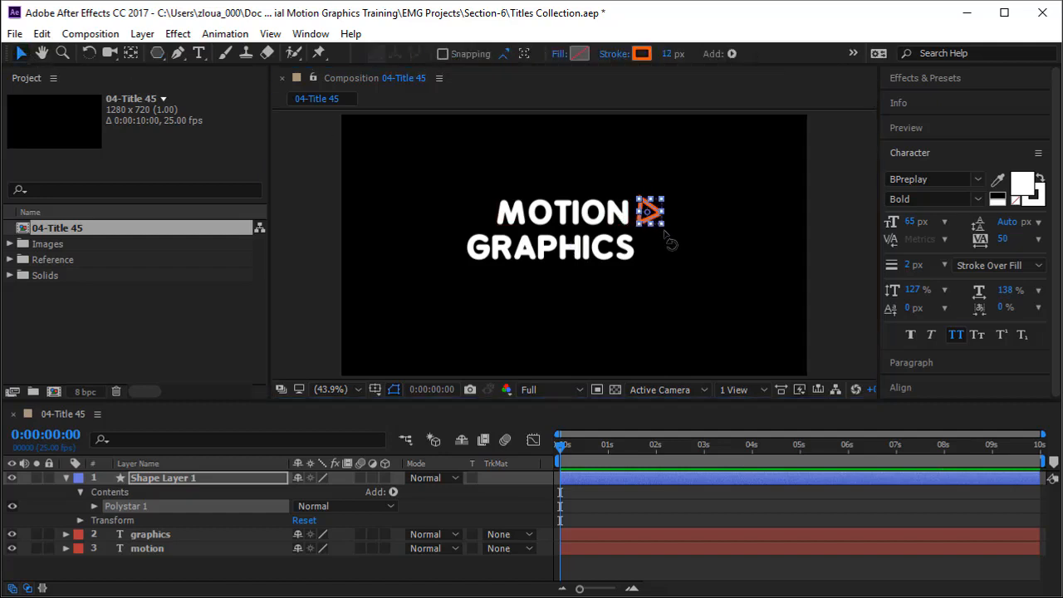
left_click_drag(667, 228, 669, 230)
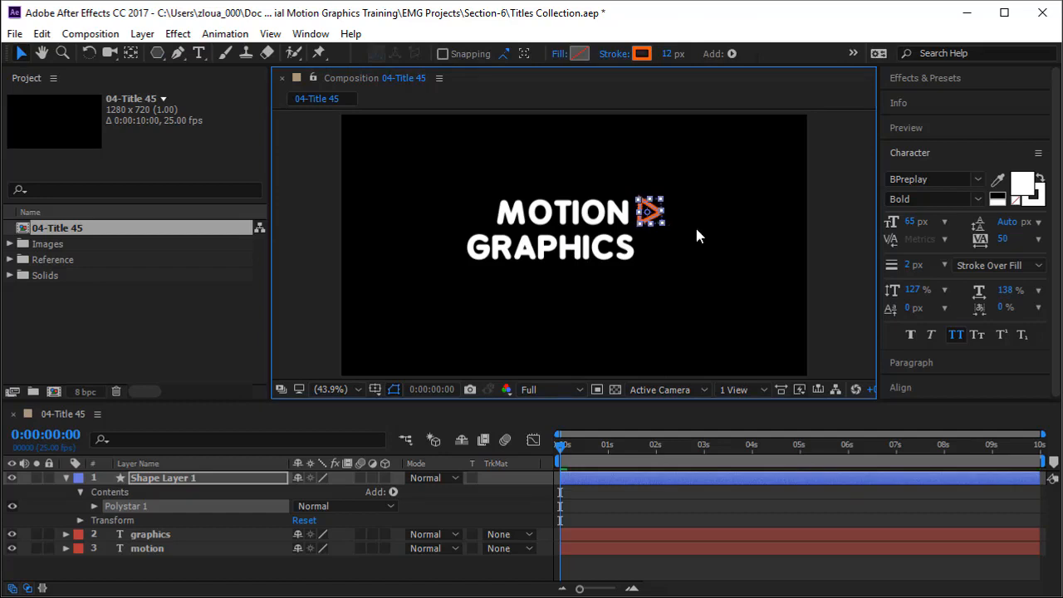
left_click(698, 230)
double_click(638, 217)
left_click(695, 239)
Step: Set the triangle's stroke width to 0 px and give it a solid orange fill
left_click(654, 215)
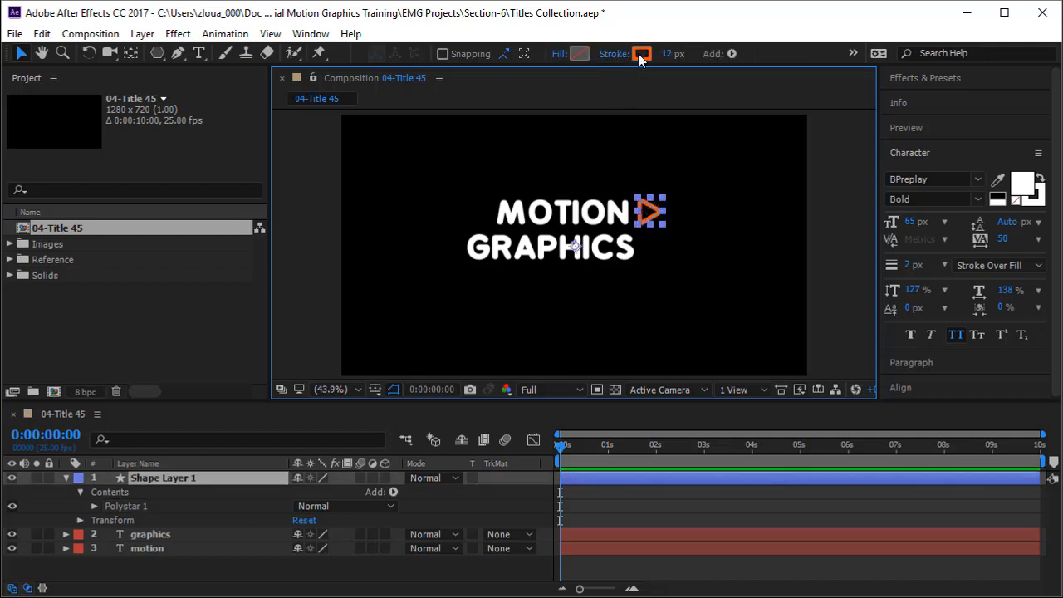
left_click(664, 54)
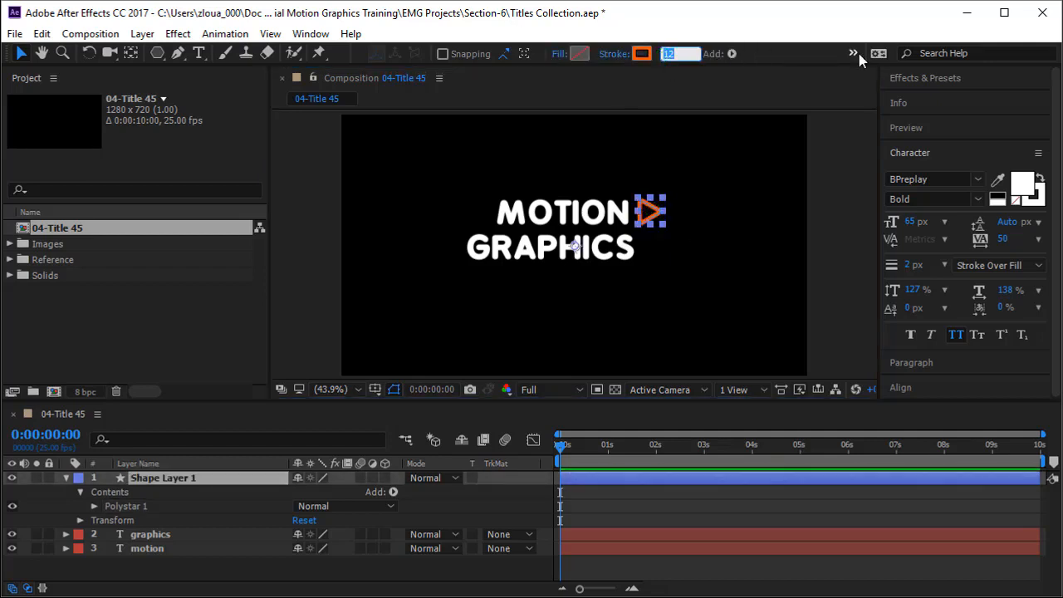
type("0")
key("Return")
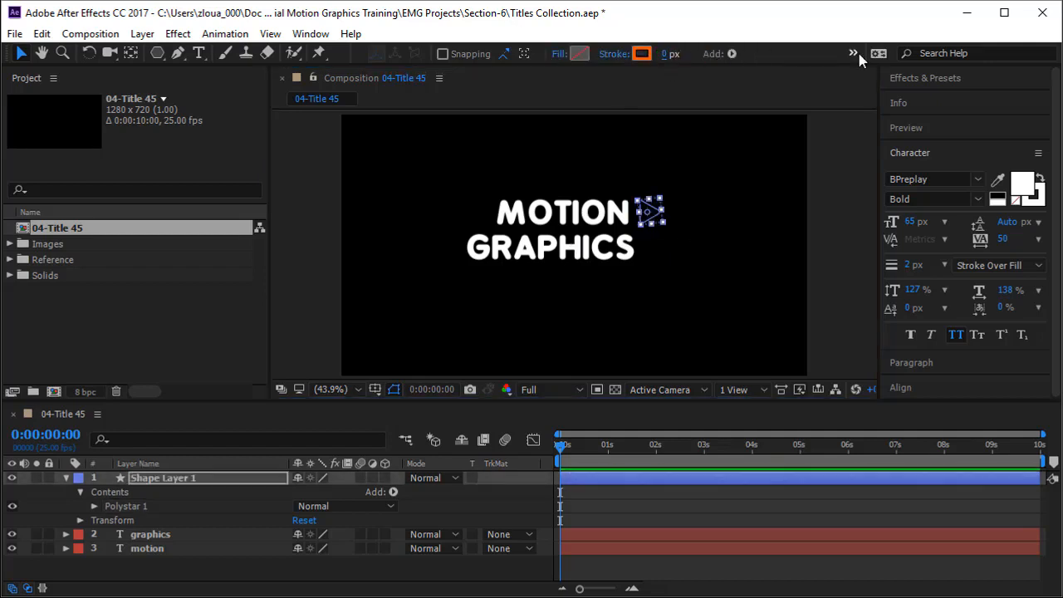
left_click(559, 54)
left_click(475, 262)
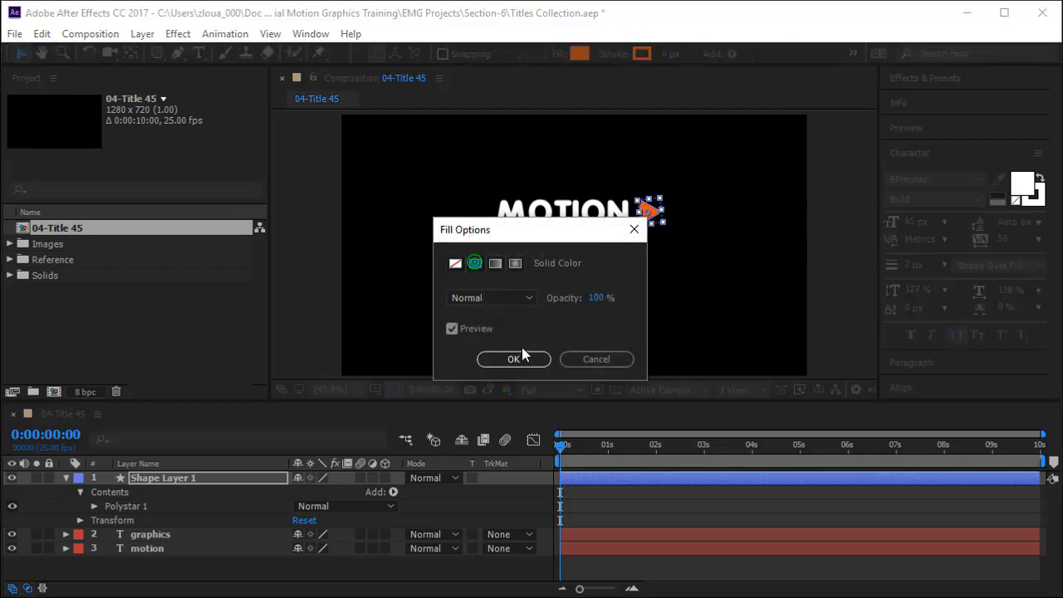
left_click(516, 358)
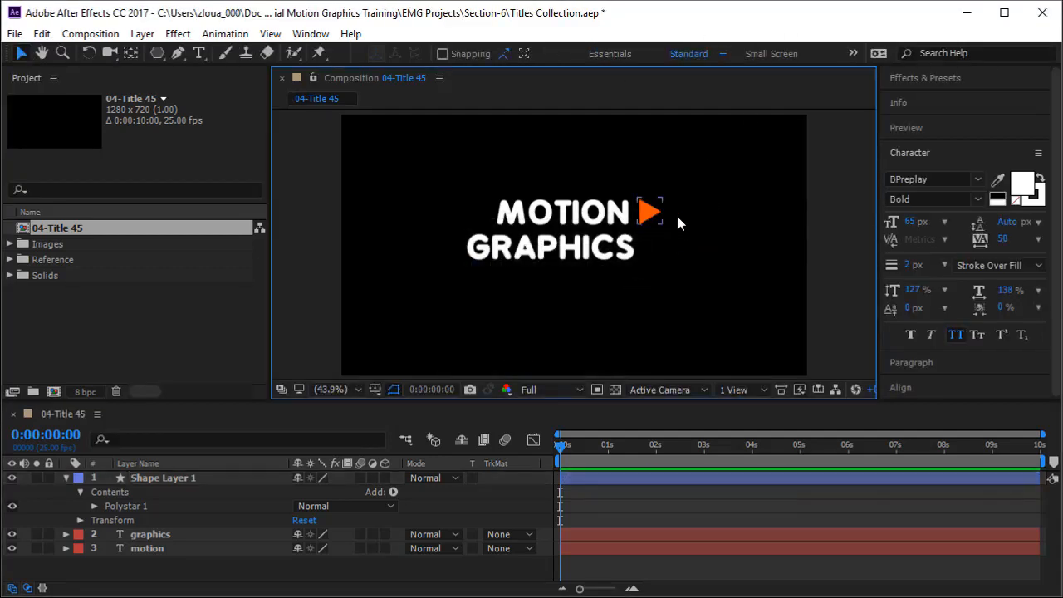
Step: Move the triangle slightly closer to MOTION and centre its anchor point on the shape
left_click(647, 215)
left_click_drag(644, 206, 641, 206)
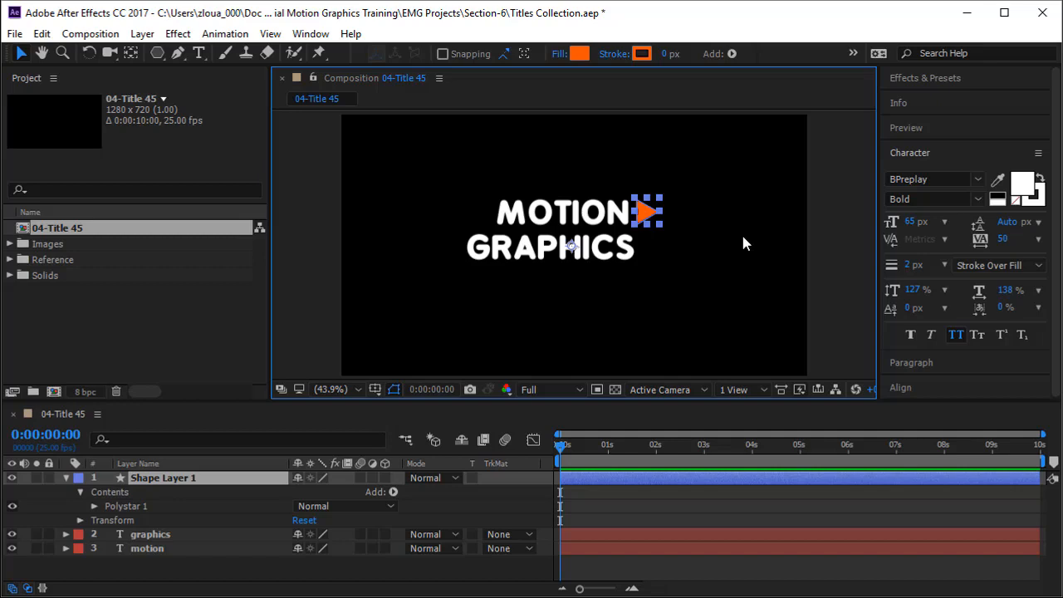
key("ctrl+alt+Home")
Step: Duplicate the triangle, place the copy just left of GRAPHICS and set its rotation to 180 degrees
key("ctrl+d")
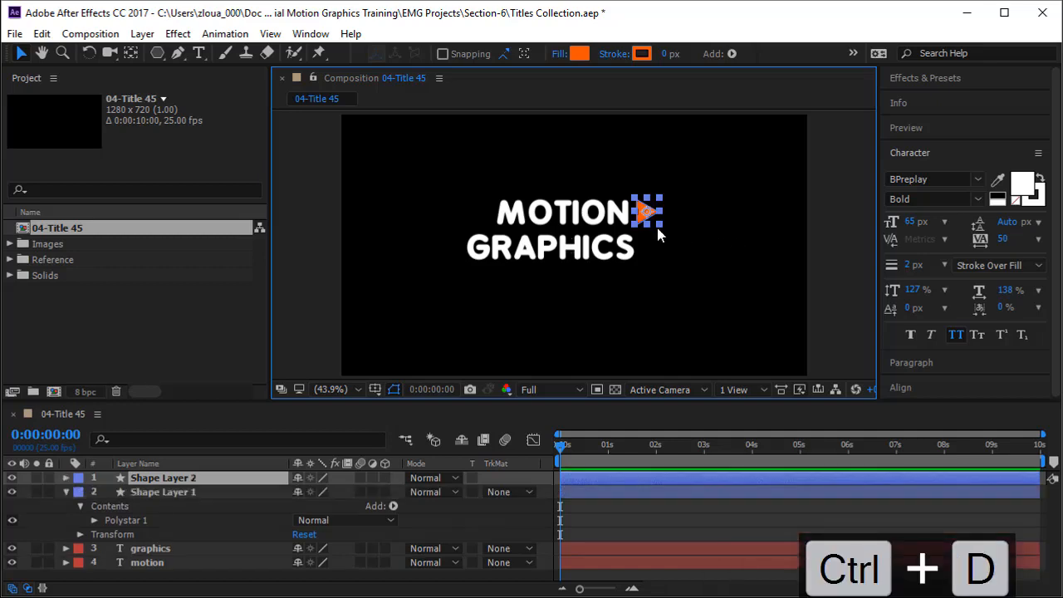
left_click_drag(649, 213, 447, 245)
left_click(239, 479)
key("r")
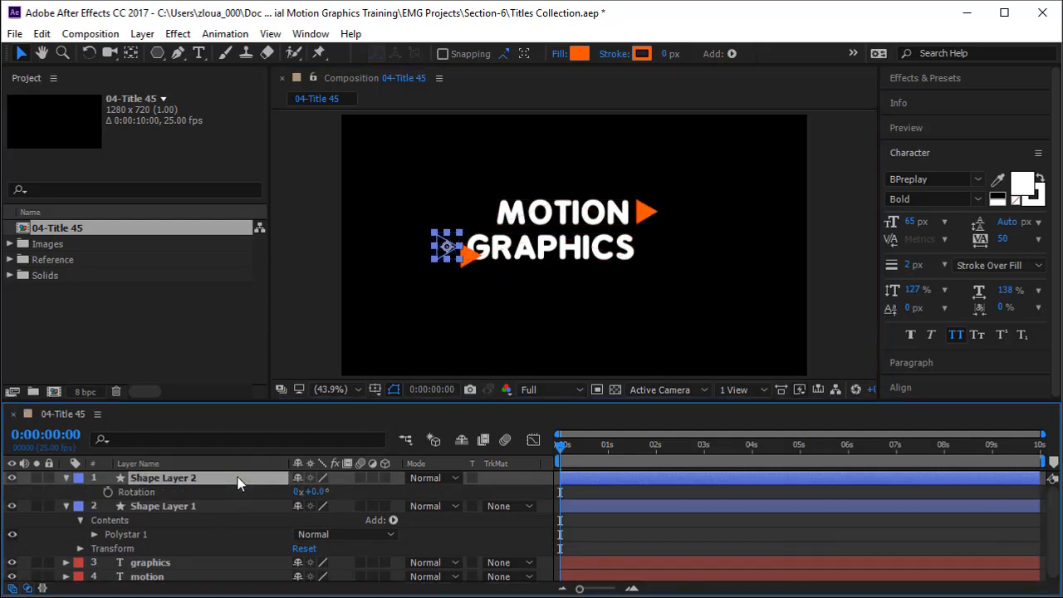
left_click(320, 492)
type("180")
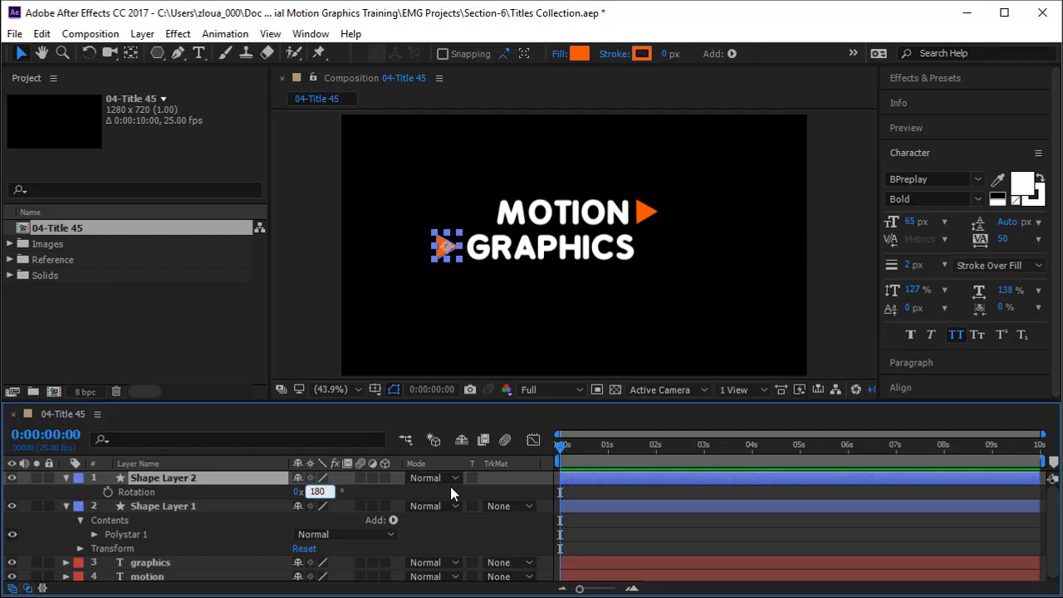
key("Return")
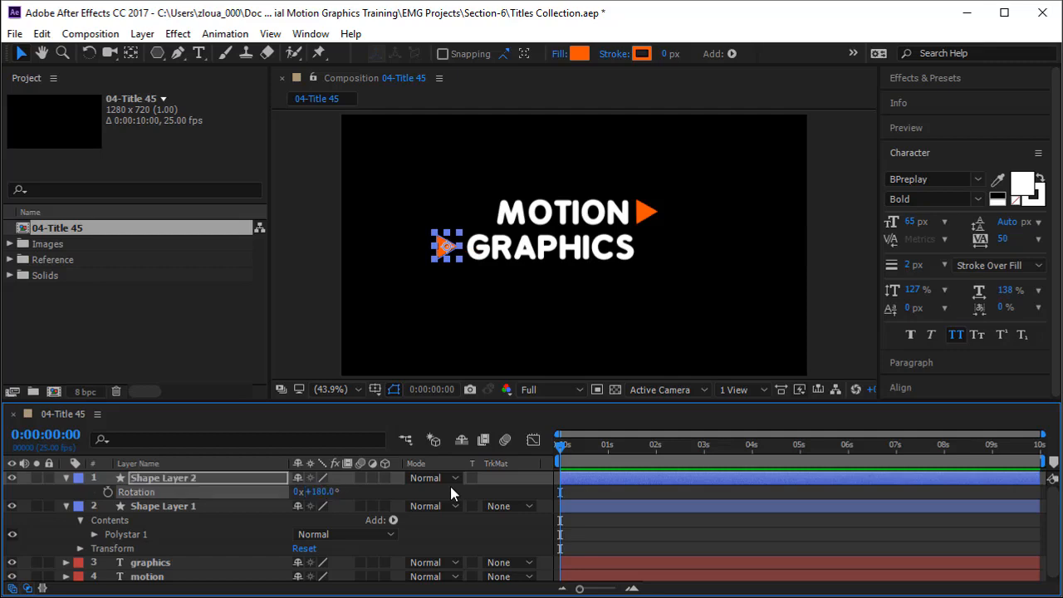
left_click(678, 308)
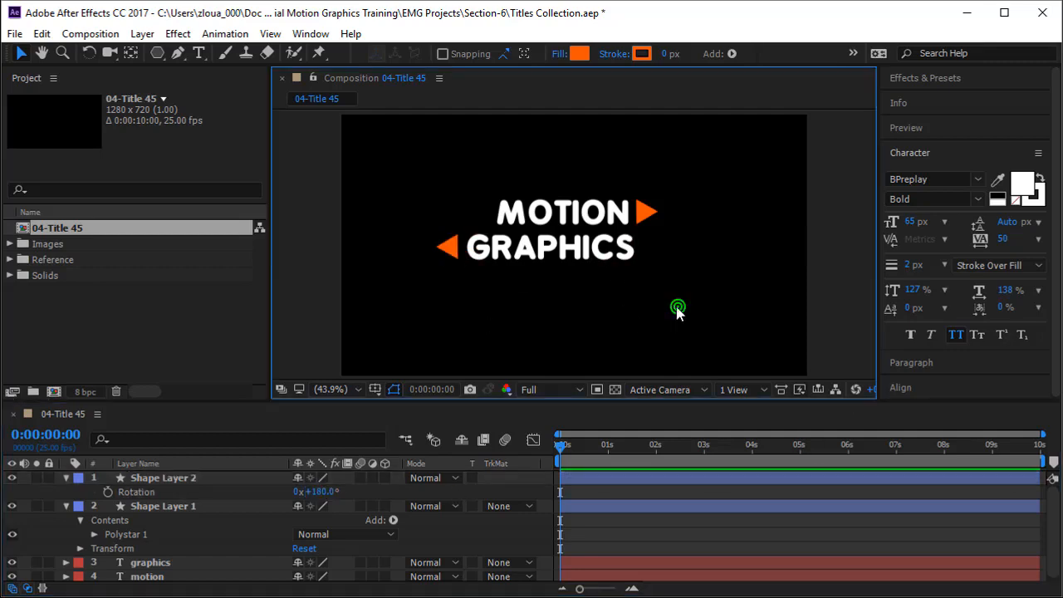
left_click(449, 247)
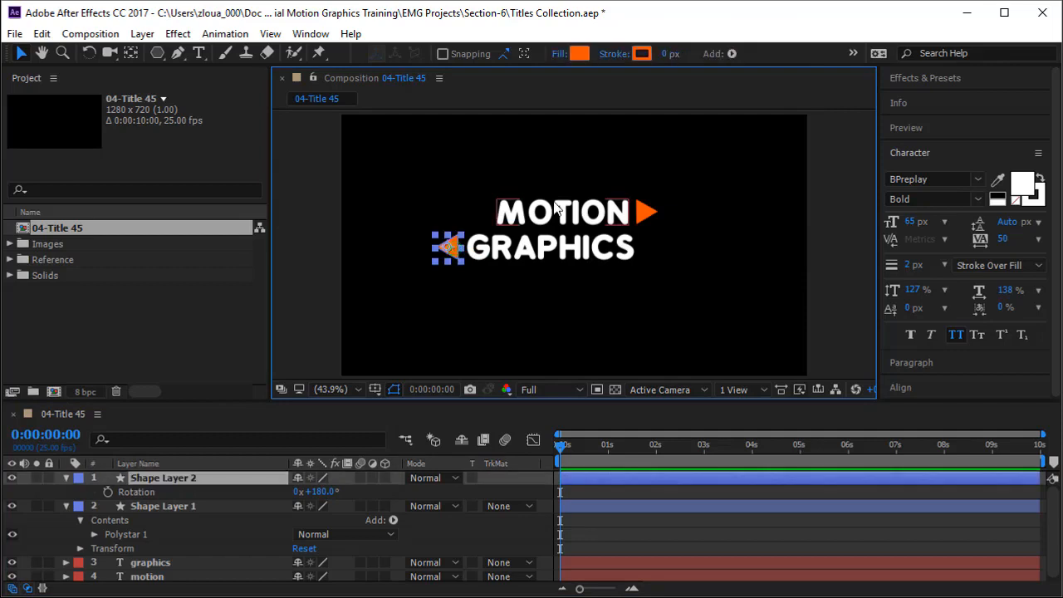
left_click(692, 297)
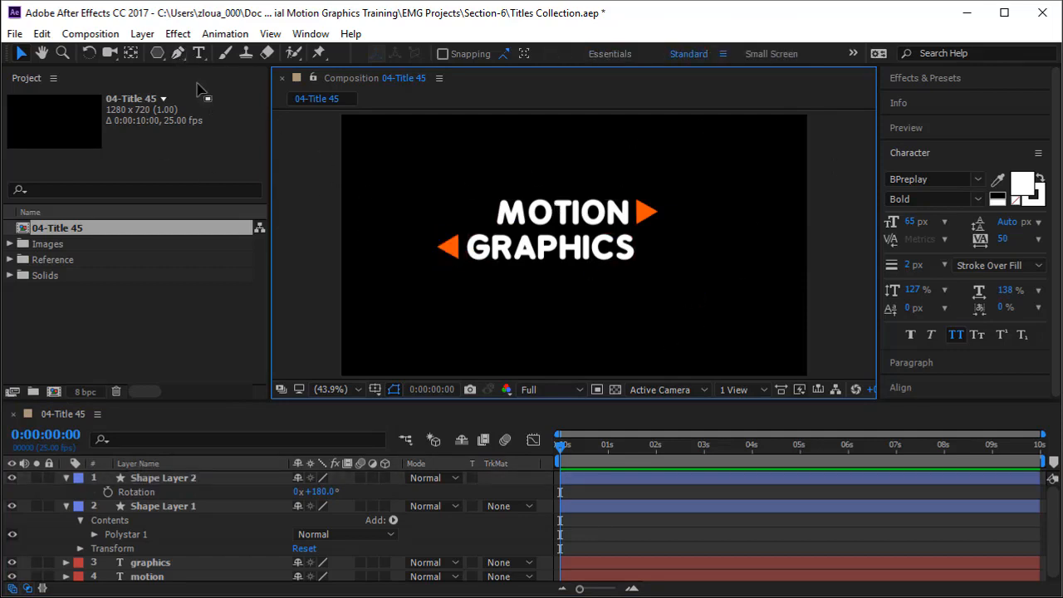
Step: Draw a horizontal line above MOTION with the Pen tool, extending left past the text, and set its stroke width to 12 px
left_click(177, 56)
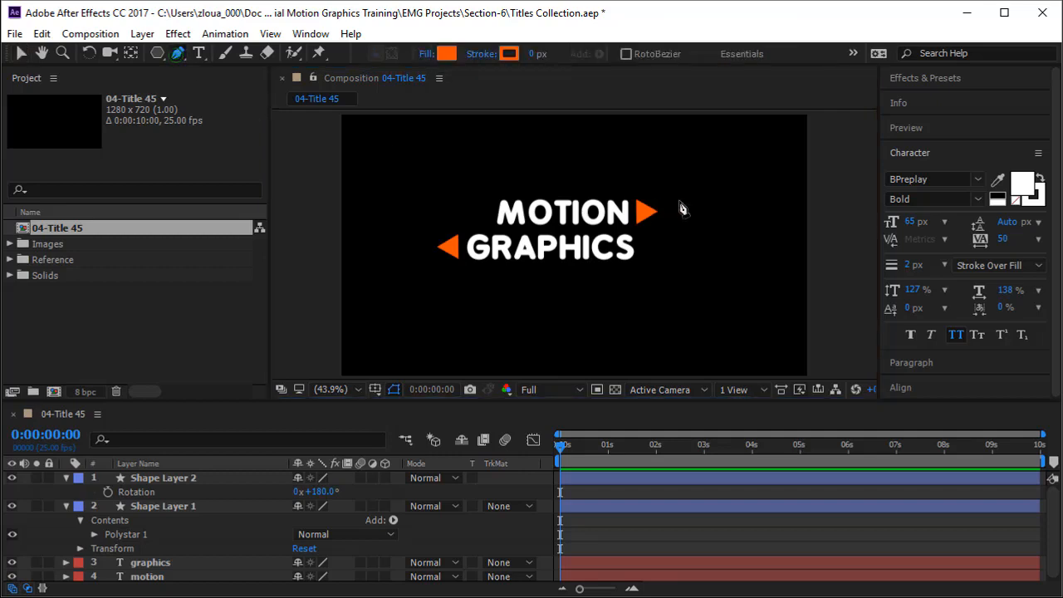
left_click(625, 187)
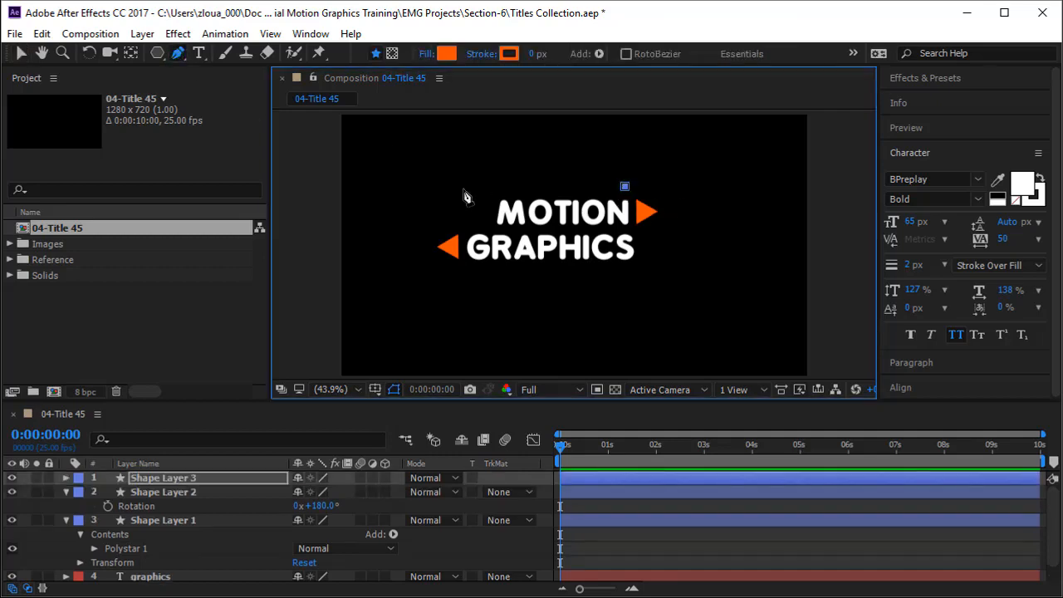
left_click(397, 187)
left_click(535, 54)
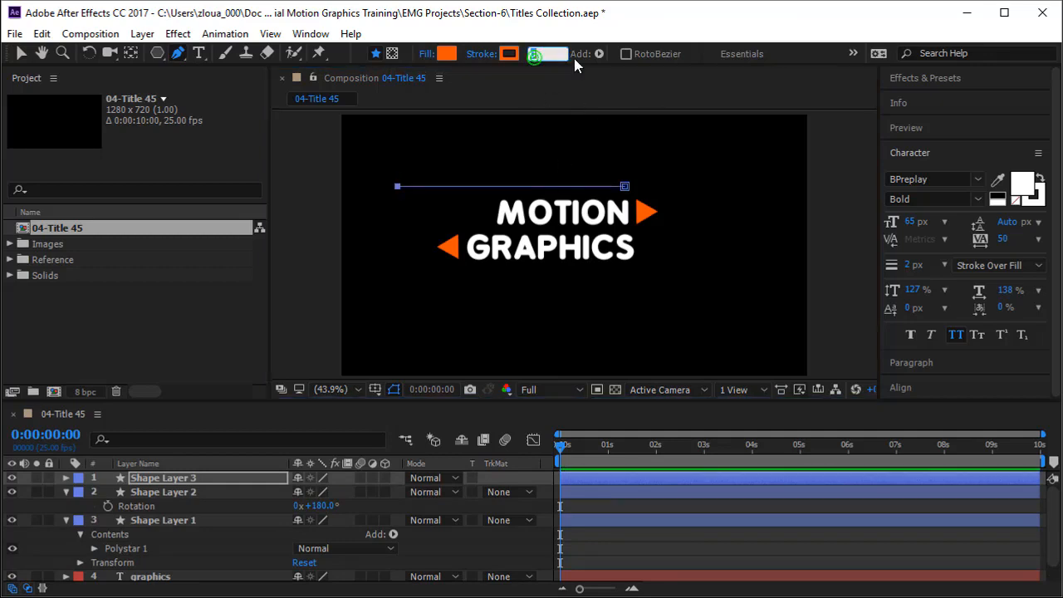
type("12")
key("Return")
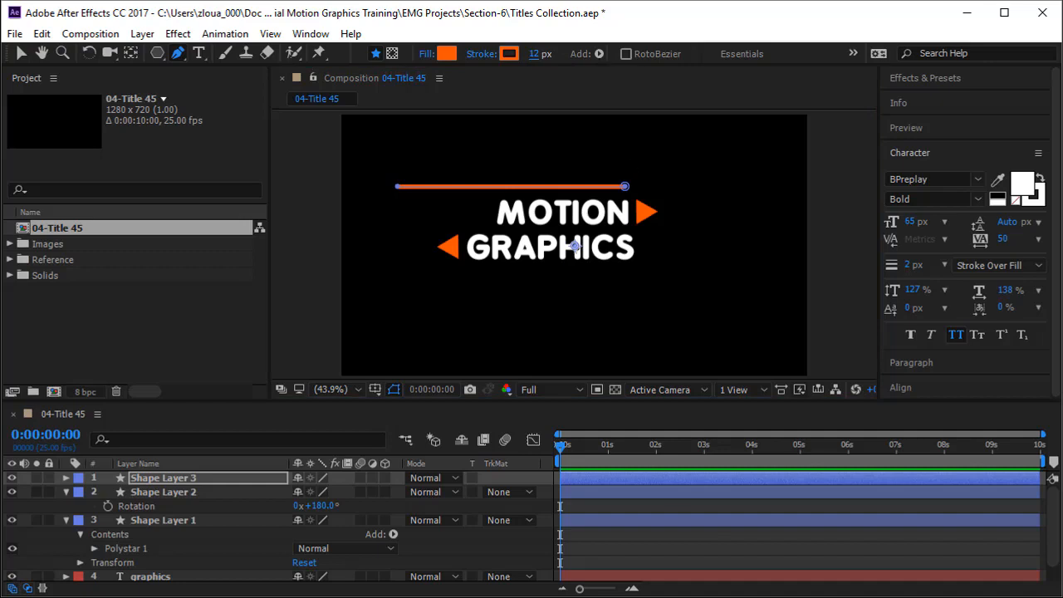
Step: Set the line's fill to none and centre its anchor point on the line
left_click(425, 53)
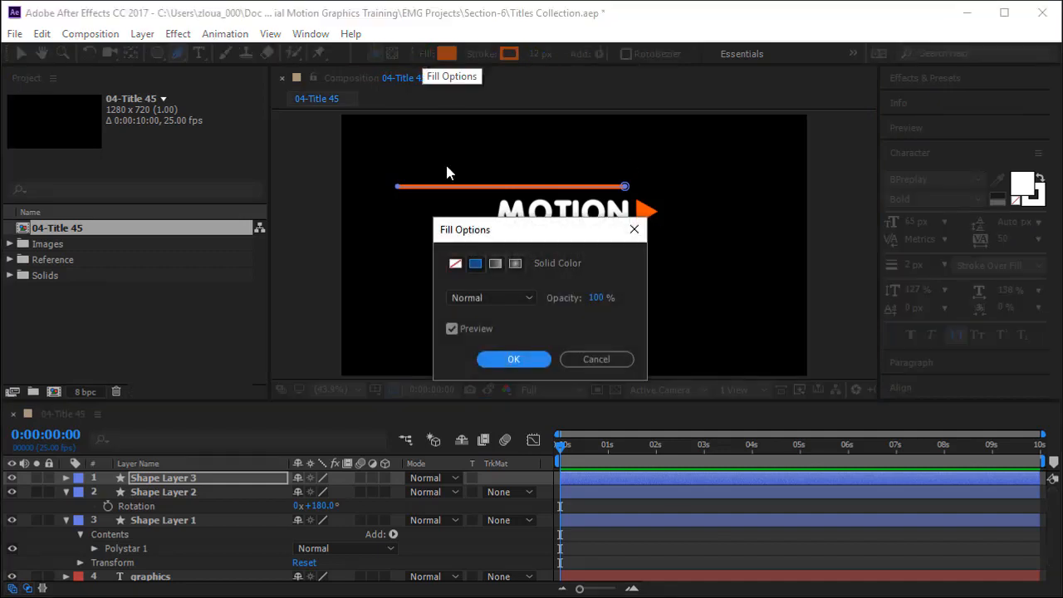
left_click(455, 264)
left_click(513, 359)
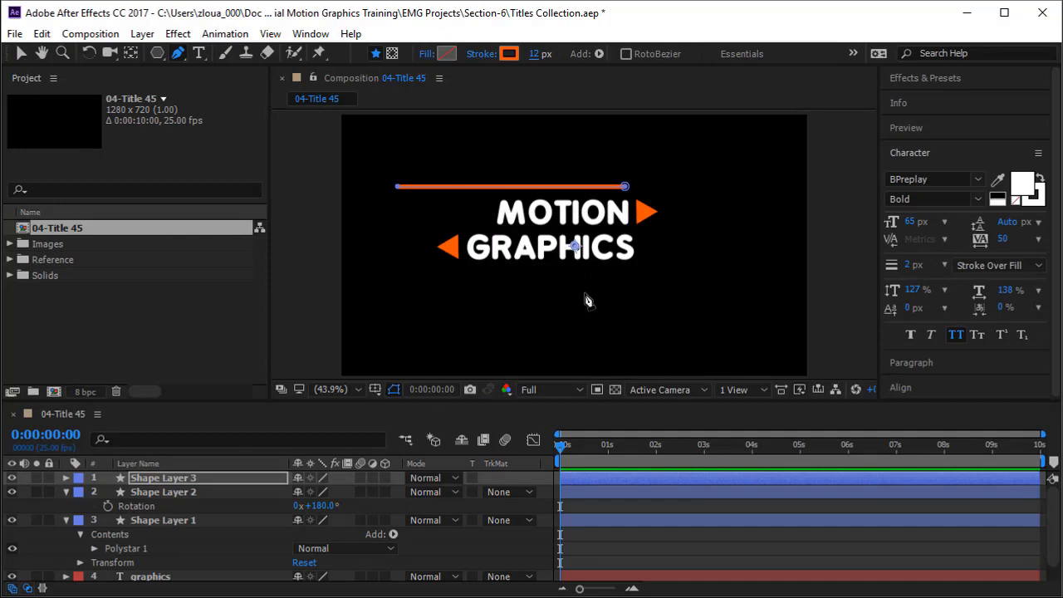
key("ctrl+alt+Home")
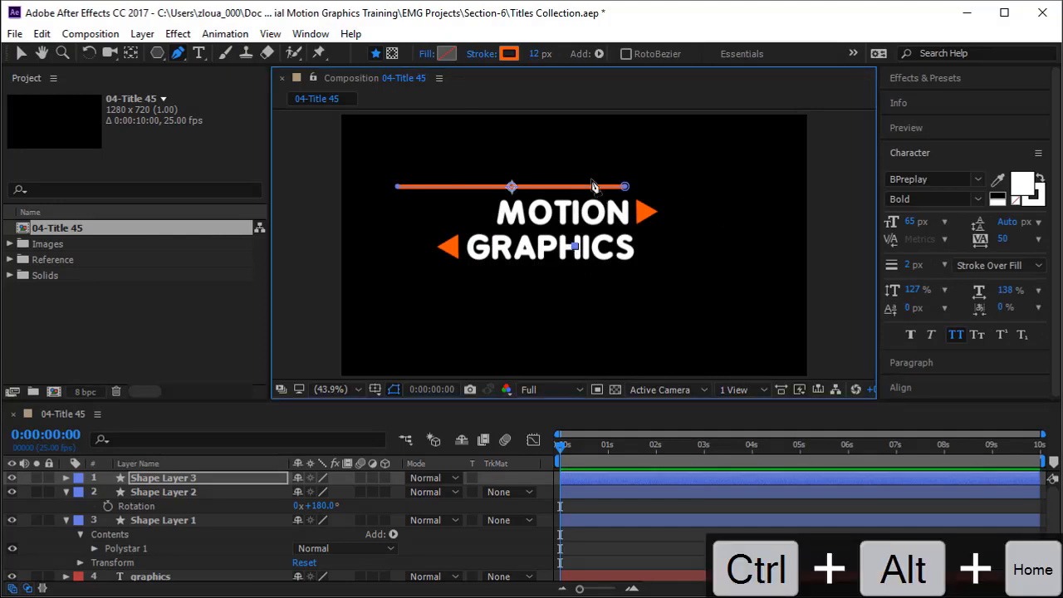
Step: Duplicate the orange line and place the copy just below GRAPHICS, shifted so it extends past the right end of the text
key("v")
key("ctrl+d")
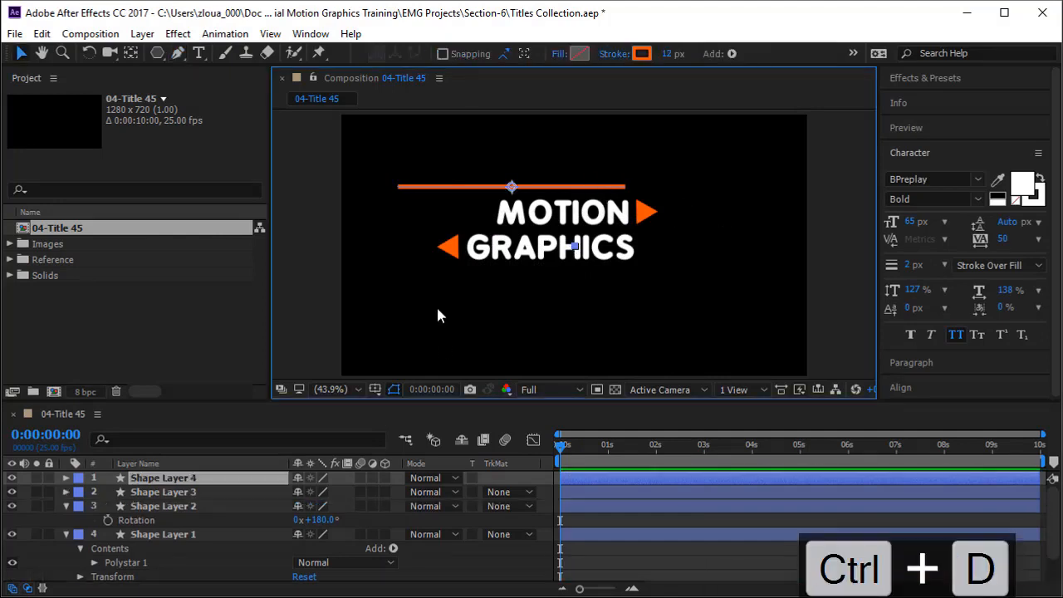
left_click_drag(511, 186, 577, 270)
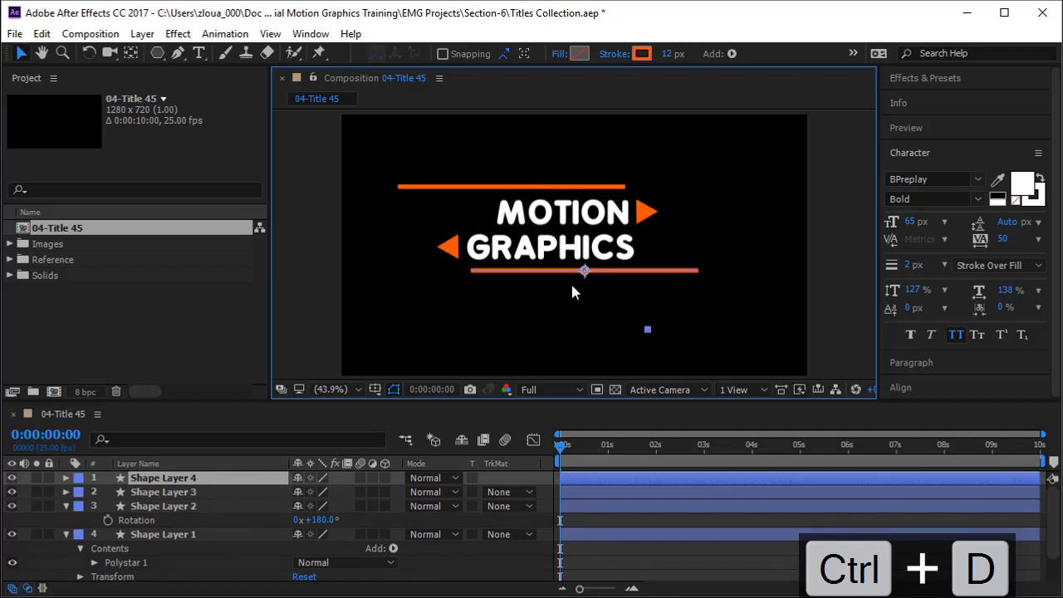
Step: Rename the layer of the line above MOTION to "Line MT"
left_click(155, 491)
key("Return")
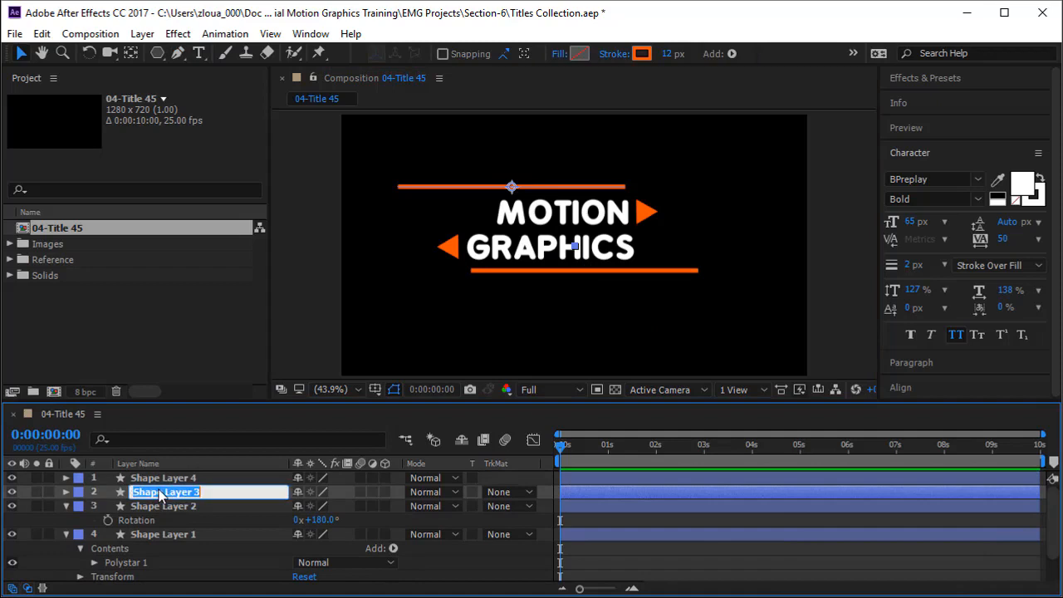
type("Line")
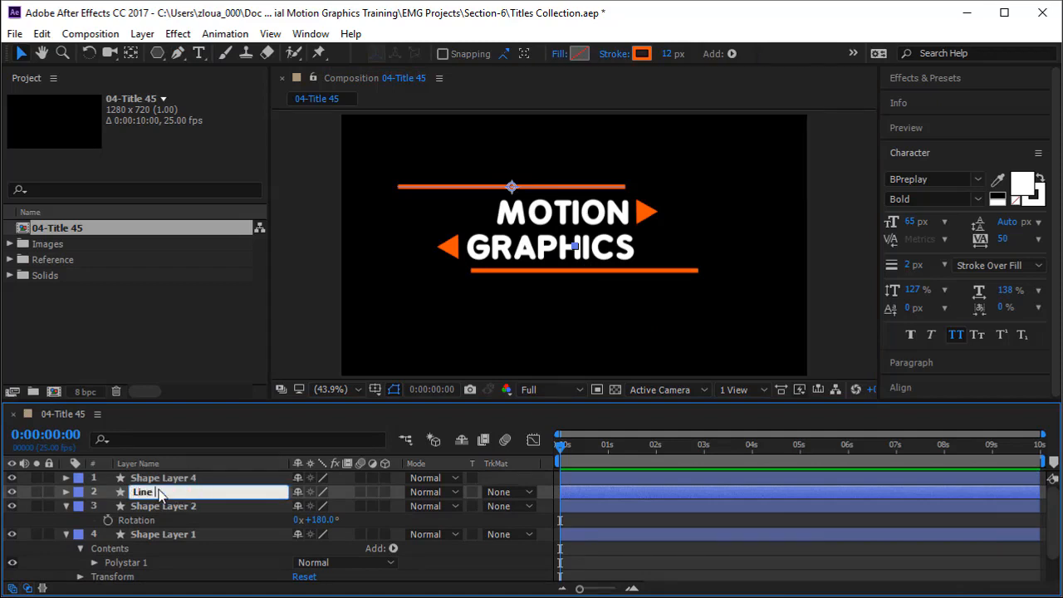
type(" MT")
key("Return")
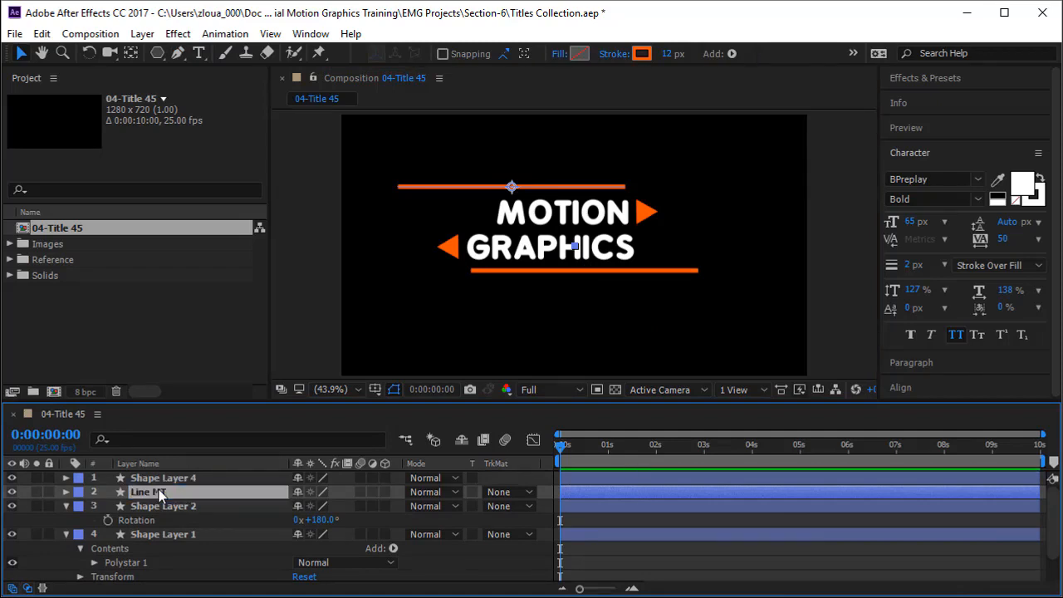
Step: Rename the layer of the line below GRAPHICS to "Line GR"
left_click(238, 508)
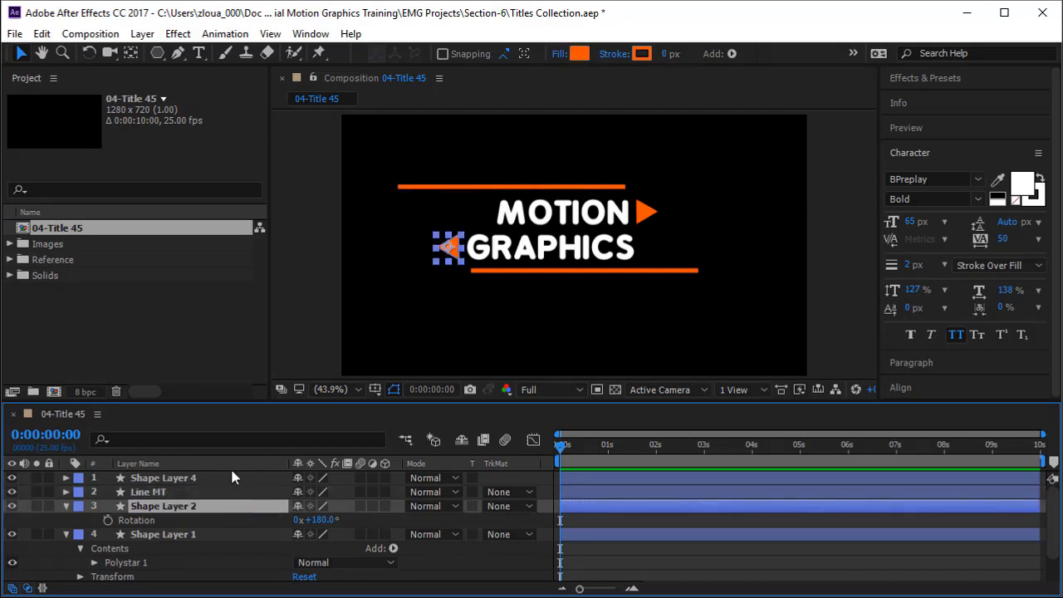
left_click(227, 479)
key("Return")
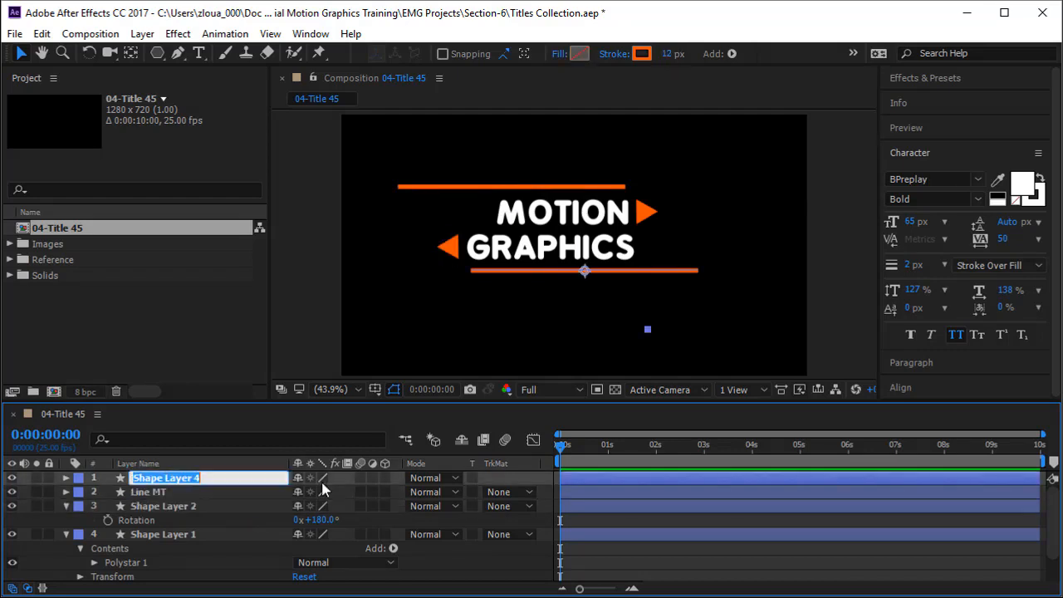
type("L")
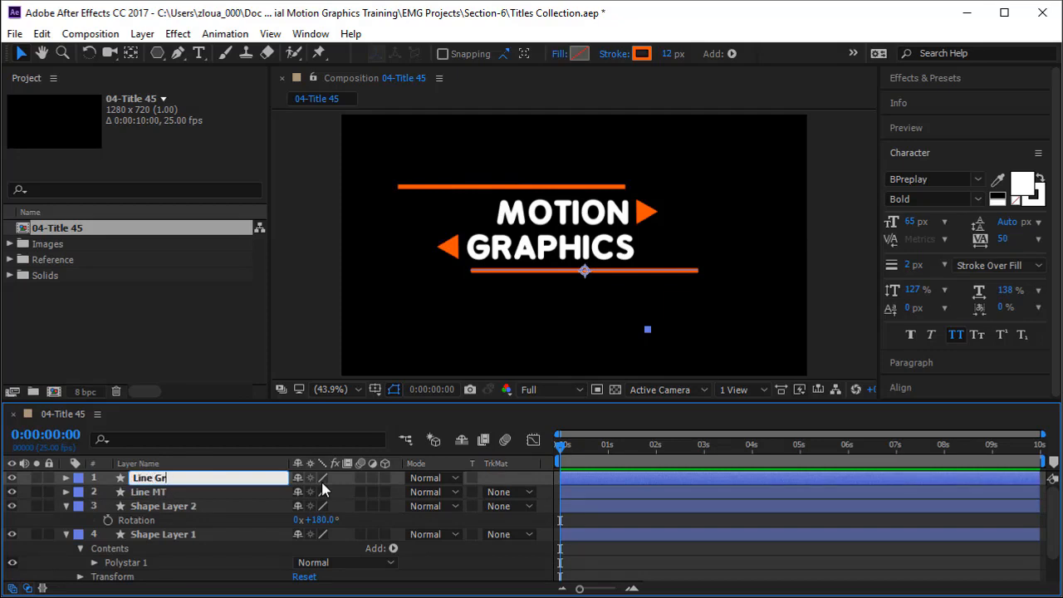
type("ine GR")
key("Return")
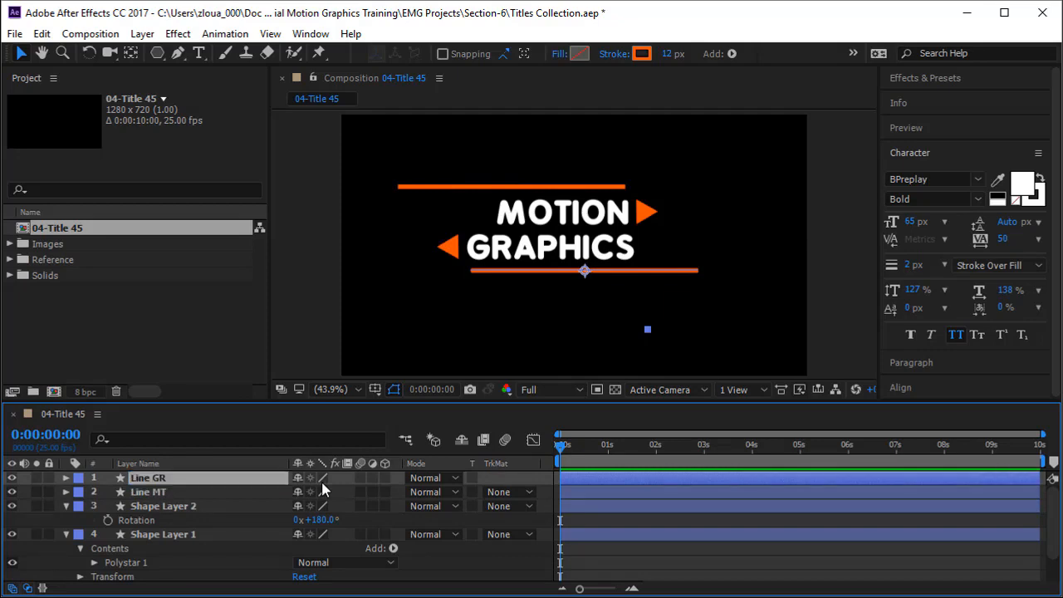
Step: Rename the layer of the triangle beside GRAPHICS to "TR GR"
left_click(227, 501)
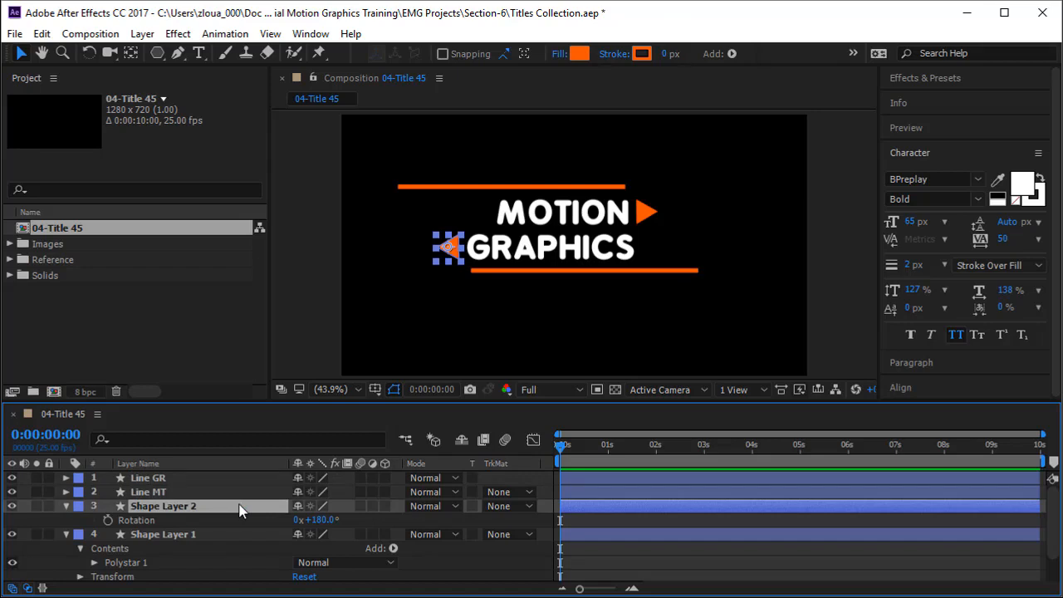
key("Return")
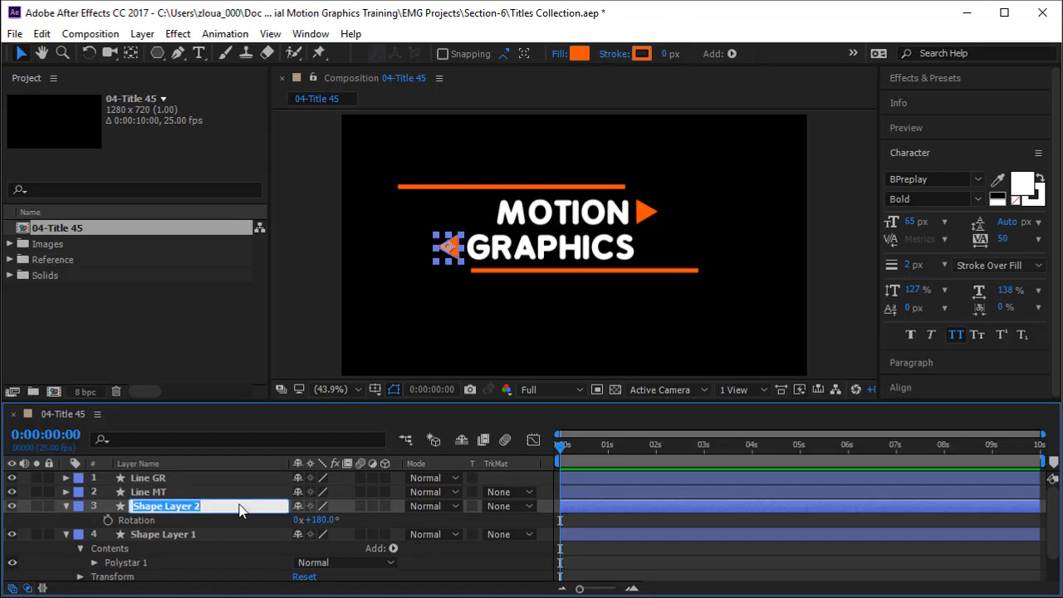
type("TR GR")
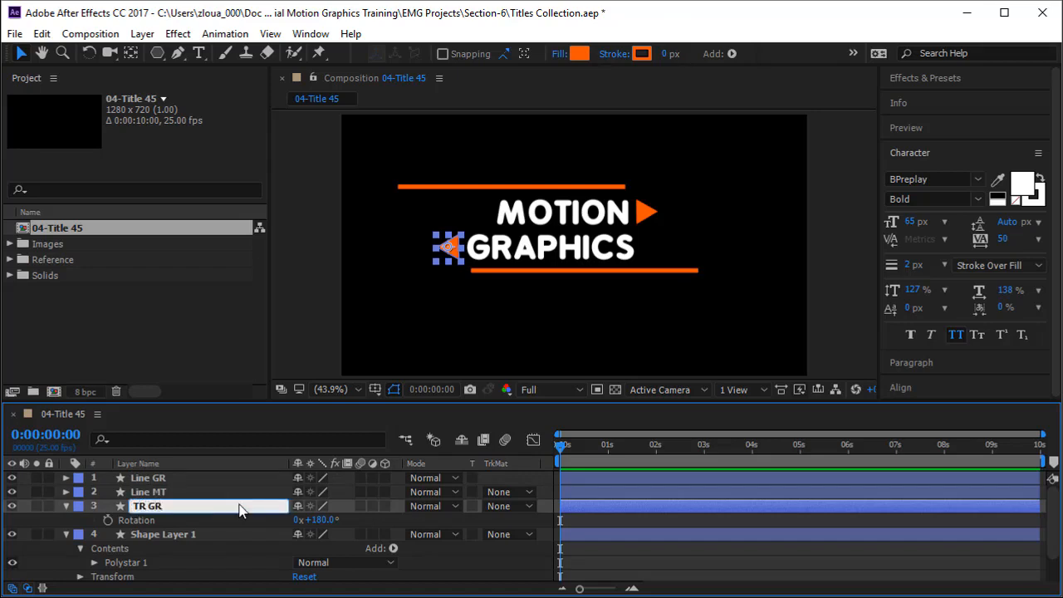
key("Return")
Step: Rename the layer of the triangle beside MOTION to "TR MT"
left_click(246, 538)
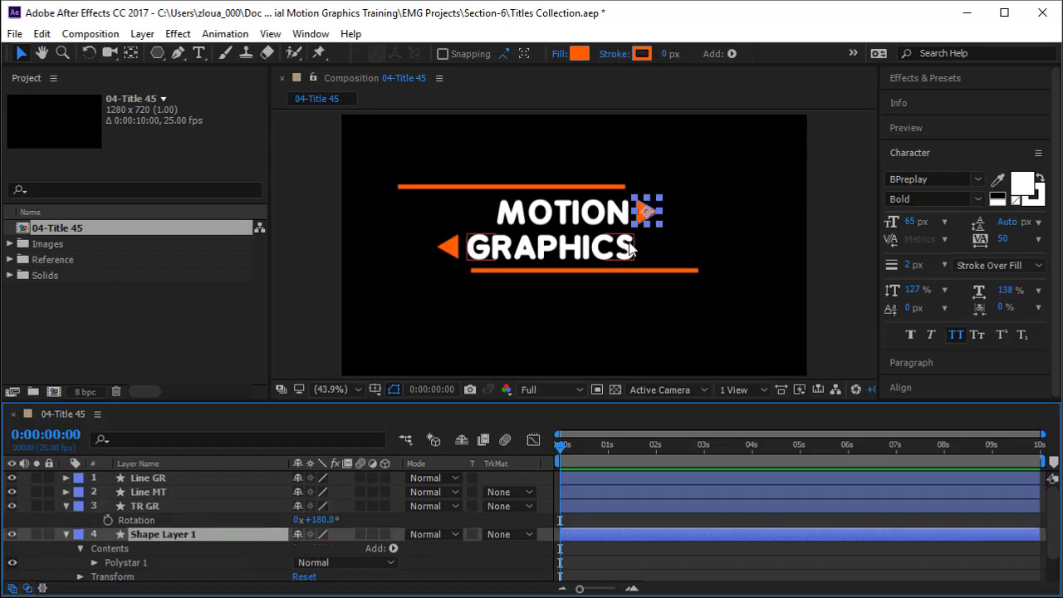
key("Return")
type("TR MT")
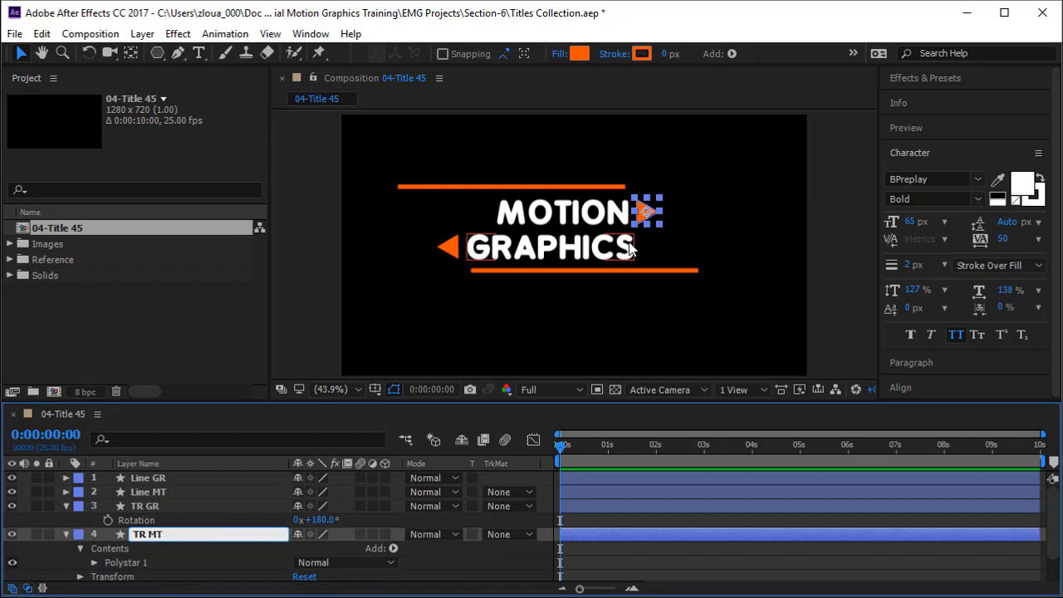
key("Return")
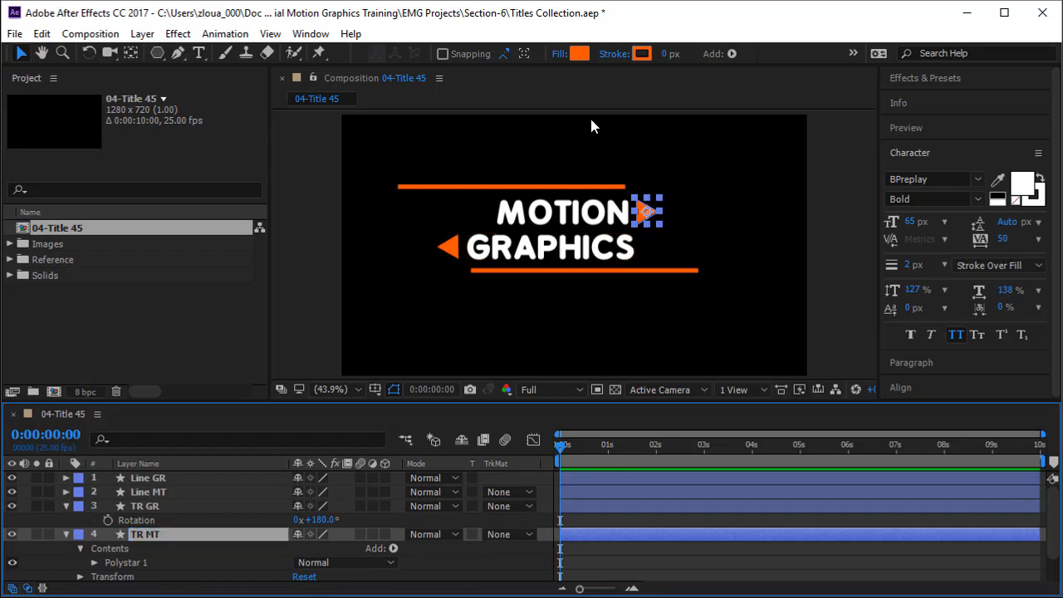
Step: Collapse the properties of the TR GR and TR MT layers and deselect all layers
left_click(65, 506)
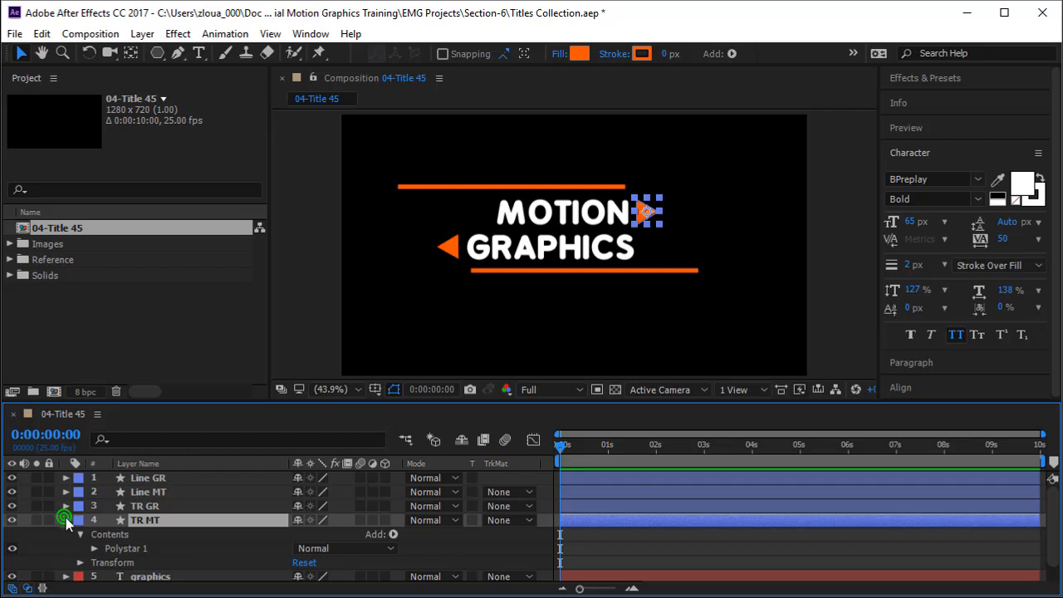
left_click(66, 519)
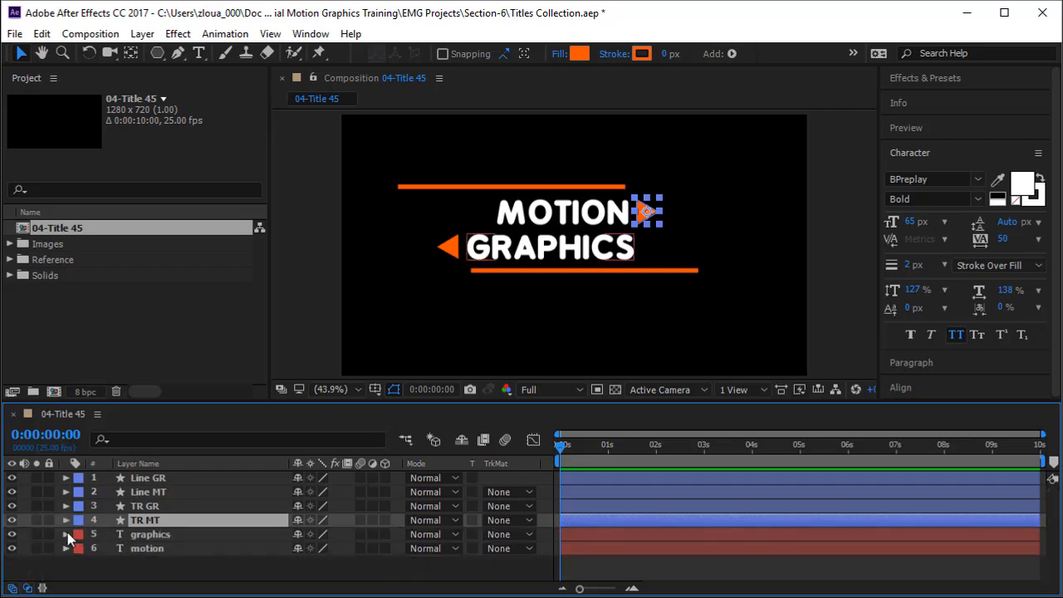
left_click(745, 285)
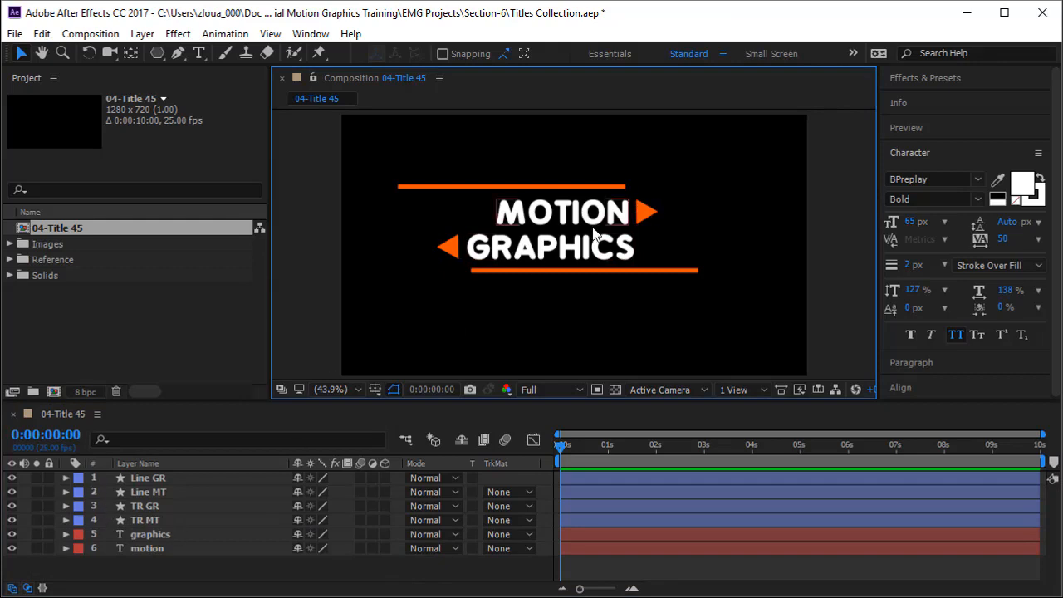
Step: Move the Line GR, TR GR and graphics layers together below the motion layer in the layer stack
left_click(171, 477)
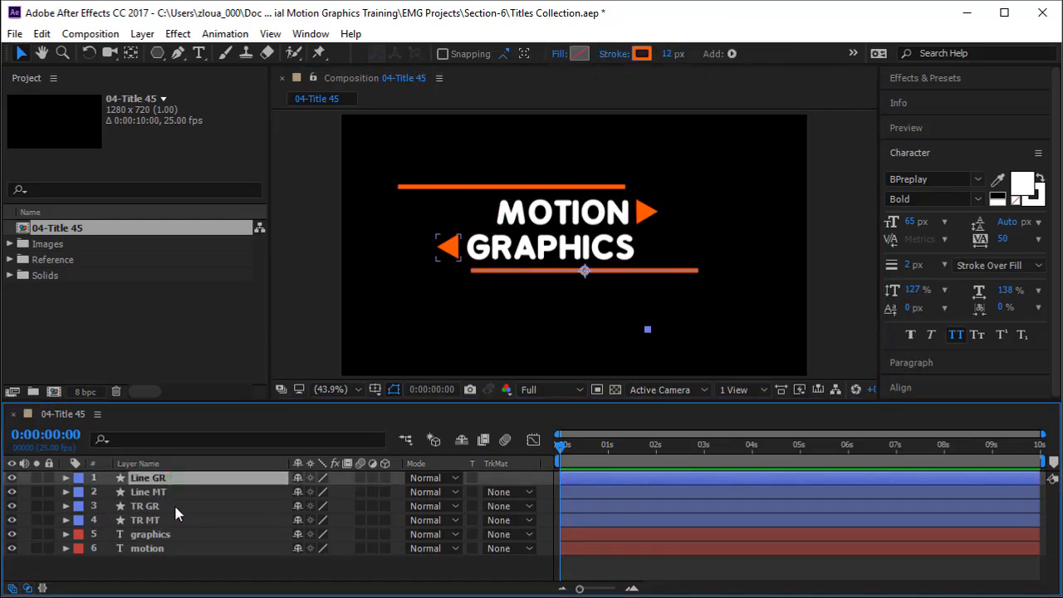
left_click(174, 506, "ctrl")
left_click(172, 534, "ctrl")
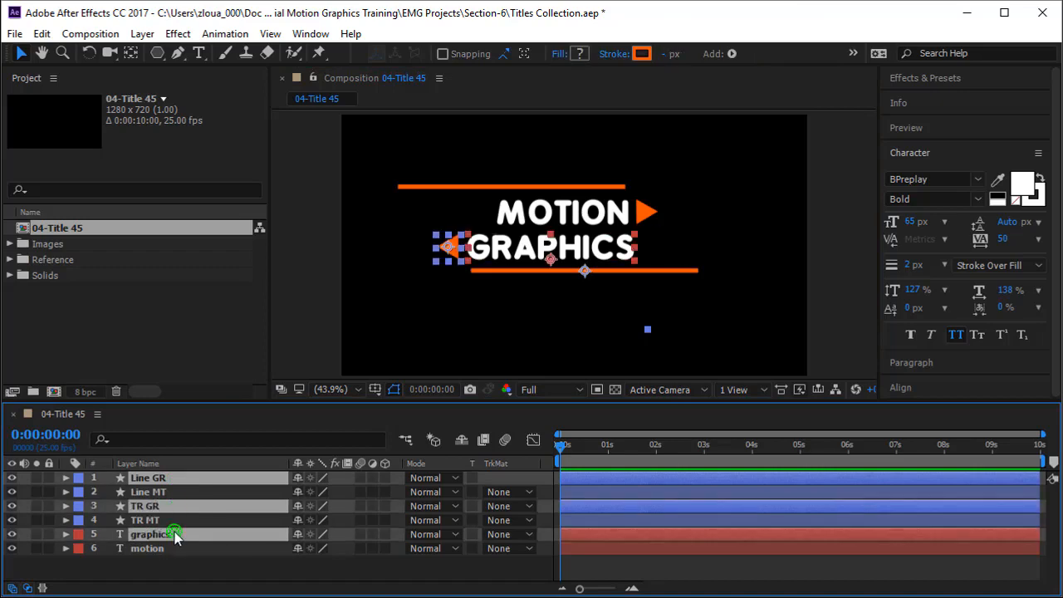
left_click_drag(174, 535, 173, 561)
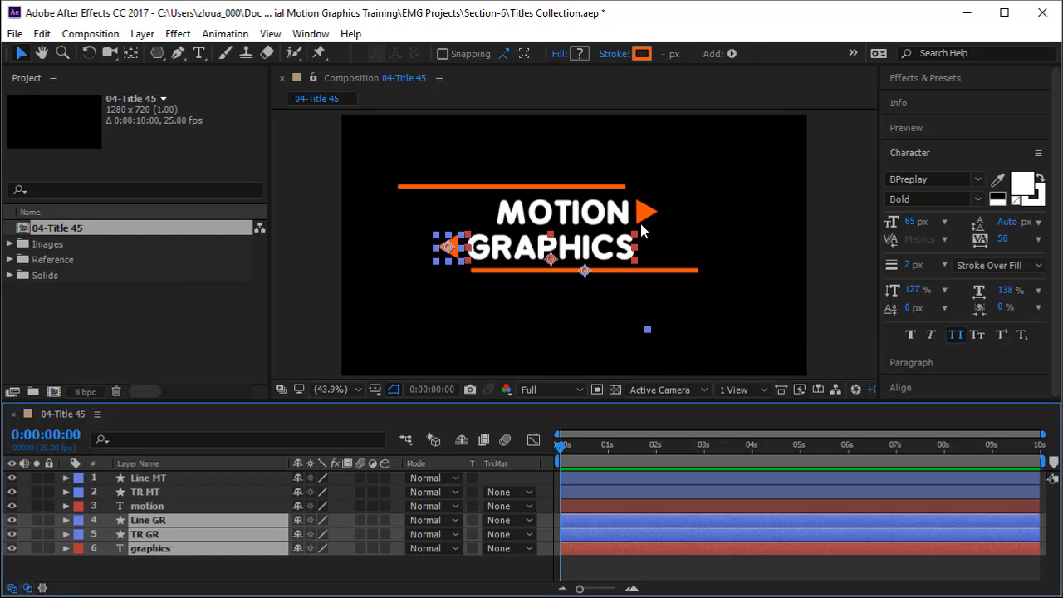
Step: Add Position keyframes to all six layers at 0:00:00:24 and enlarge the timeline area to show them all
left_click(177, 549)
left_click_drag(223, 583, 205, 470)
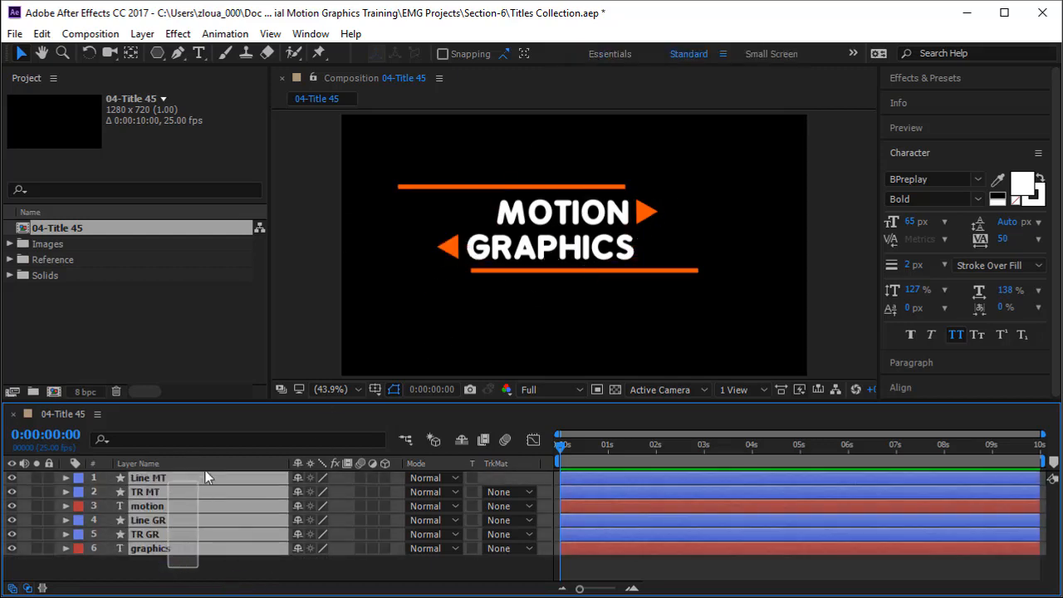
key("p")
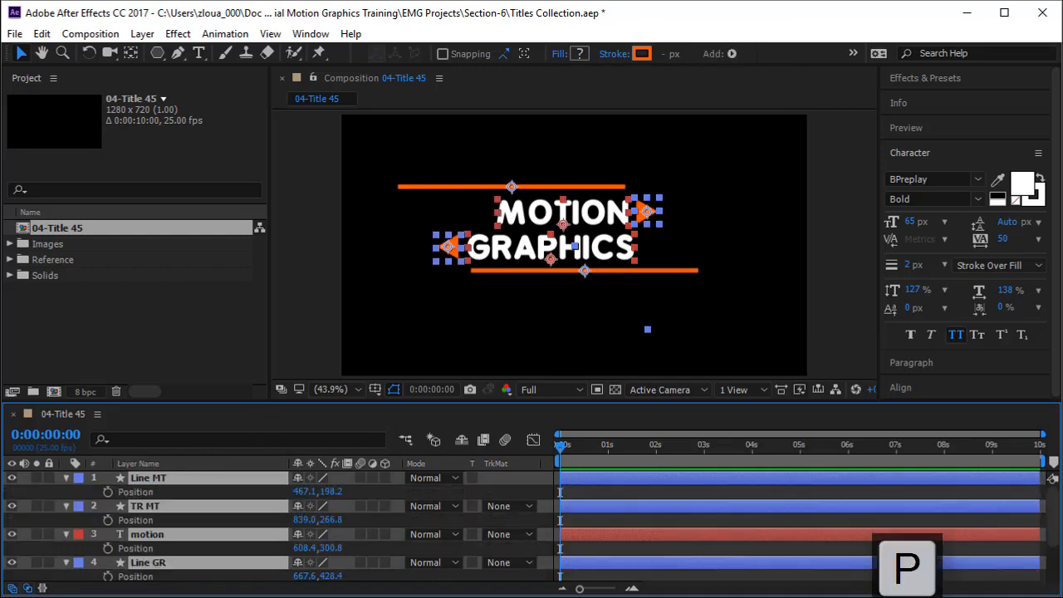
left_click_drag(561, 447, 607, 453)
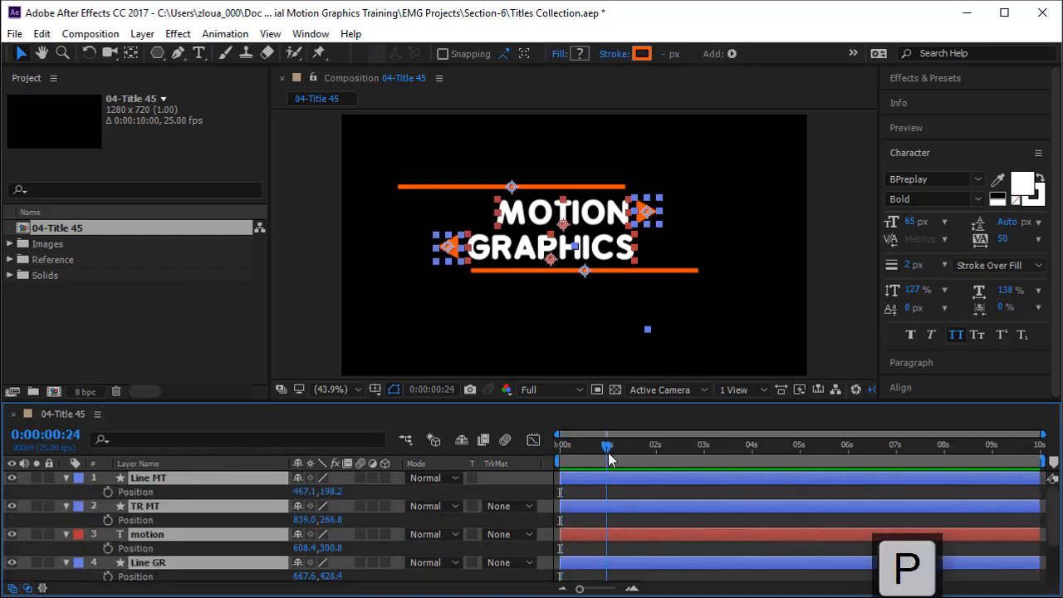
left_click(108, 492)
left_click_drag(188, 404, 187, 335)
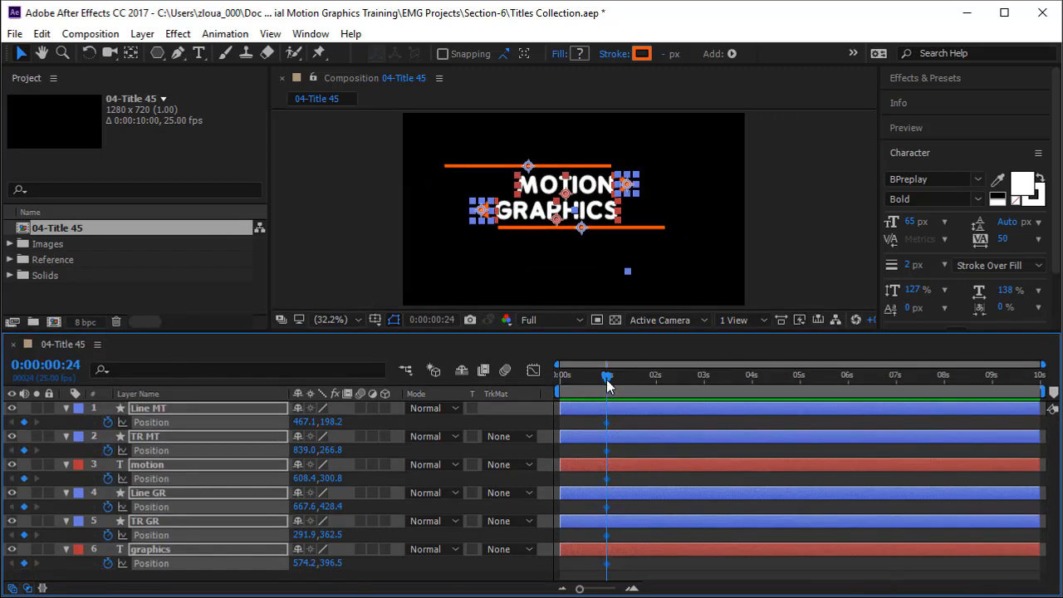
Step: At the first frame, move MOTION and its triangle horizontally off the frame's left side, to X about -282 and -52
key("Home")
left_click(595, 576)
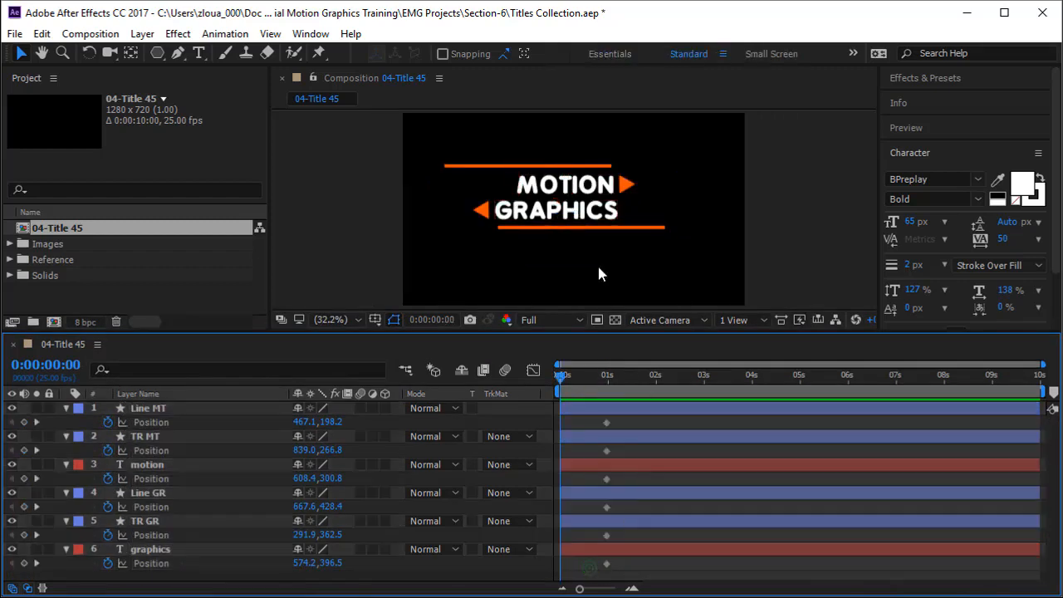
left_click(586, 193)
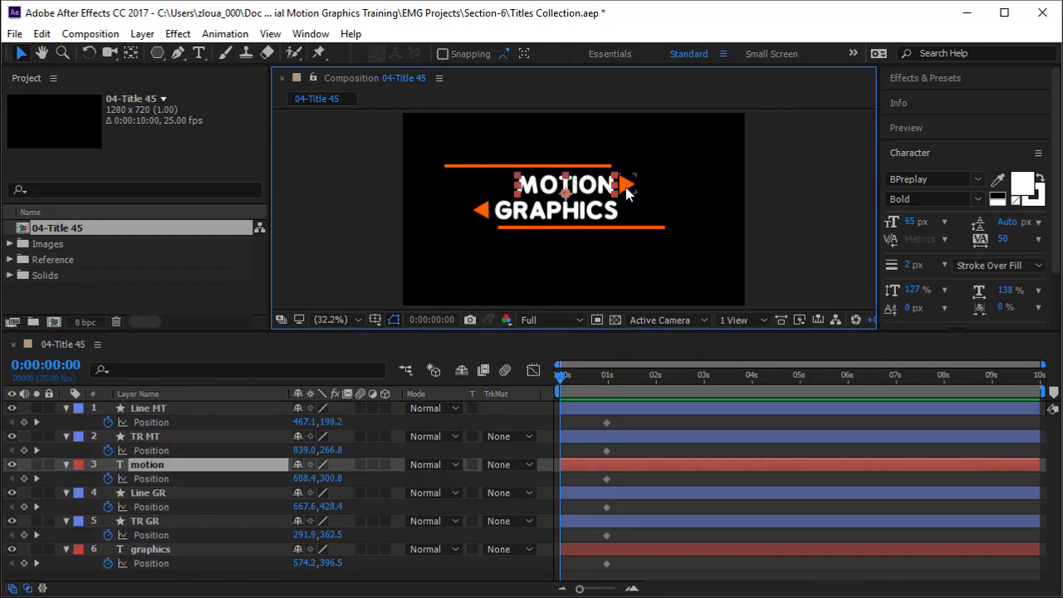
left_click(627, 189, "shift")
left_click_drag(568, 199, 329, 211)
Step: At the first frame, move GRAPHICS and its triangle horizontally off the frame's right side, to X about 1629 and 1347
left_click(483, 214)
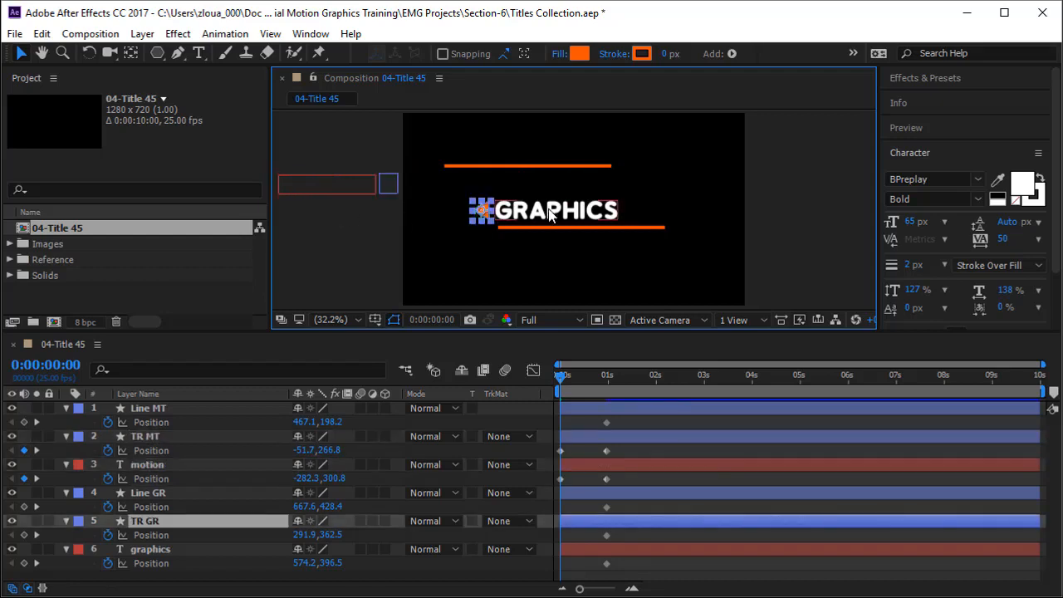
left_click(558, 214, "shift")
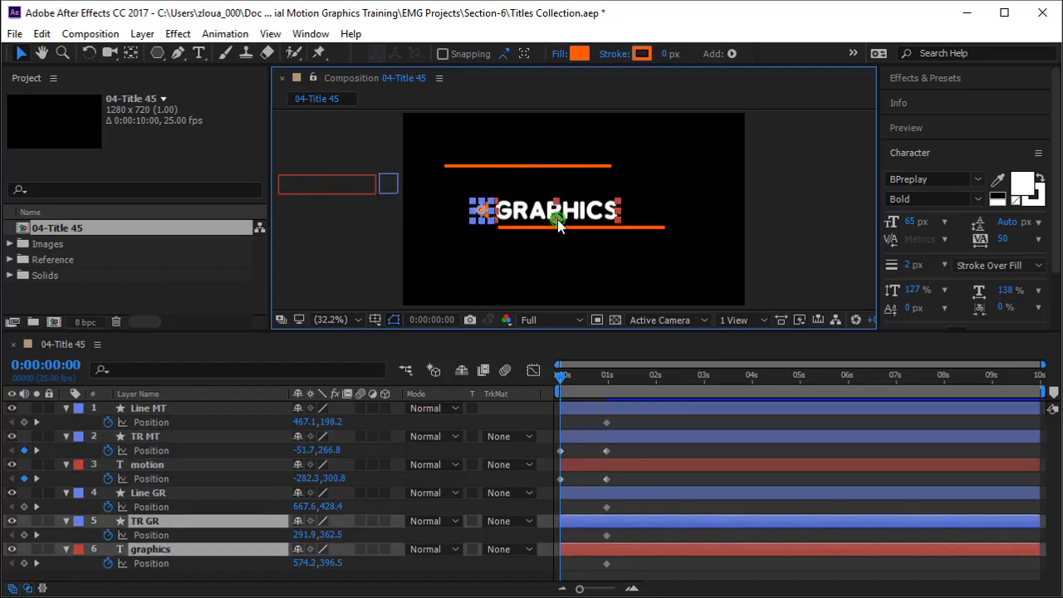
left_click_drag(557, 219, 842, 233)
Step: At the first frame, move Line MT horizontally off the frame's left side, to X about -330
left_click(573, 166)
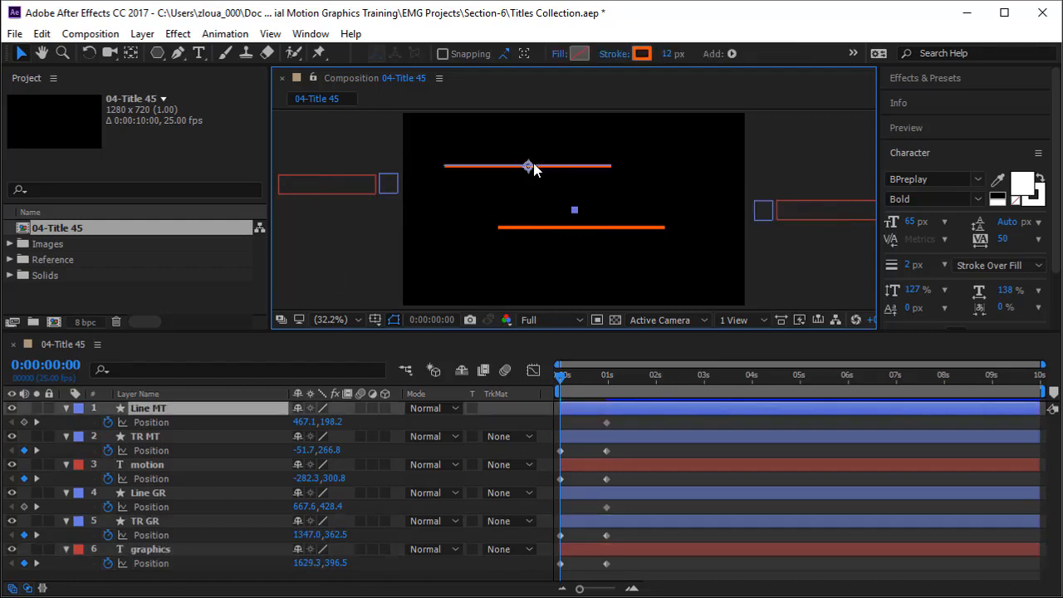
mouse_move(528, 169)
left_mouse_down()
mouse_move(359, 171)
mouse_move(313, 192)
left_mouse_up()
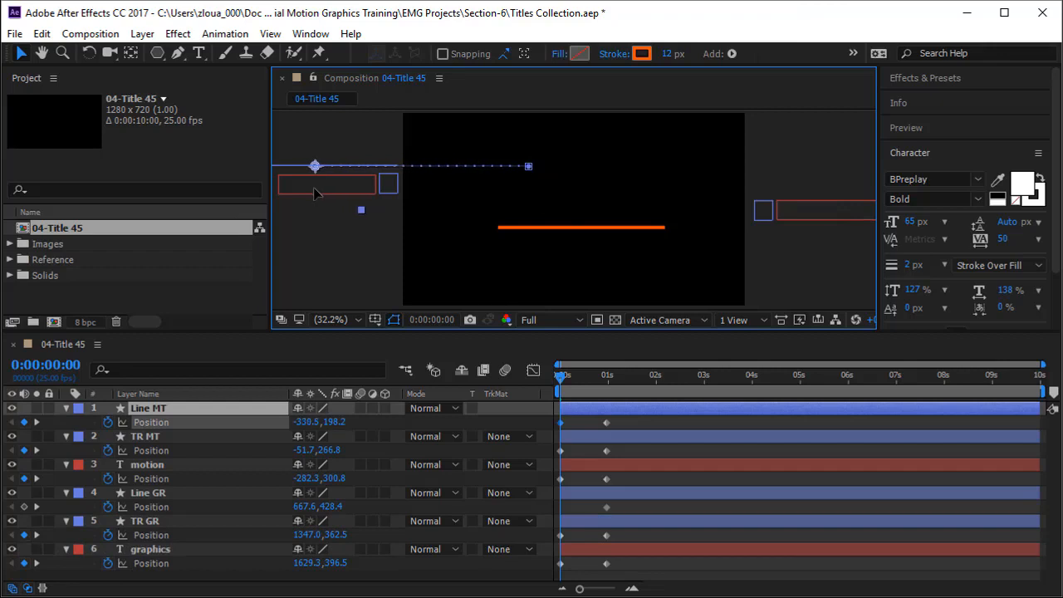
key("Return")
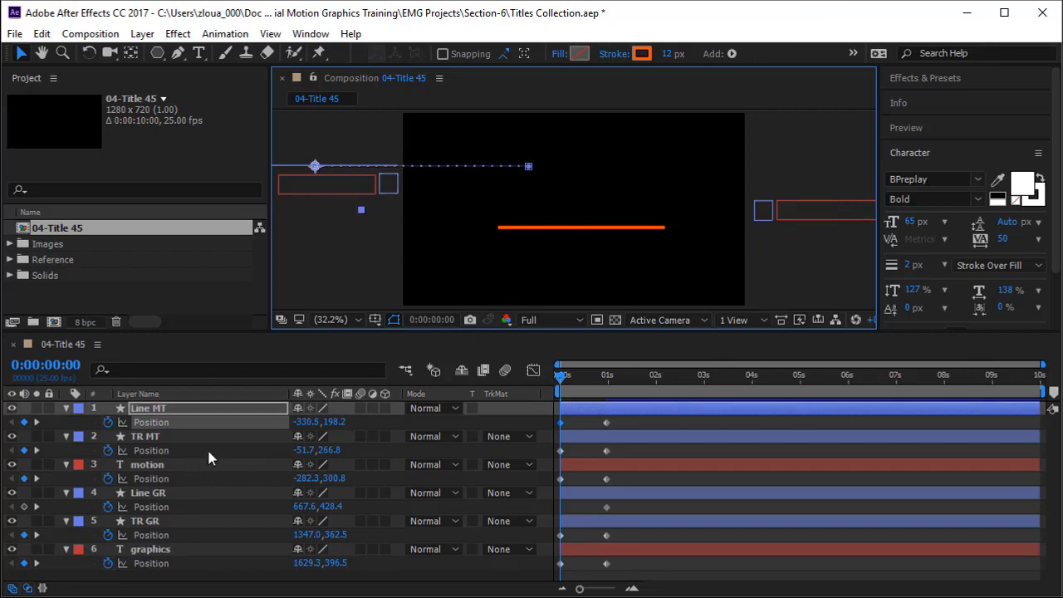
Step: At the first frame, move Line GR off the right side to X about 1630, and GRAPHICS with its triangle further right to about 1676 and 1394
left_click(181, 494)
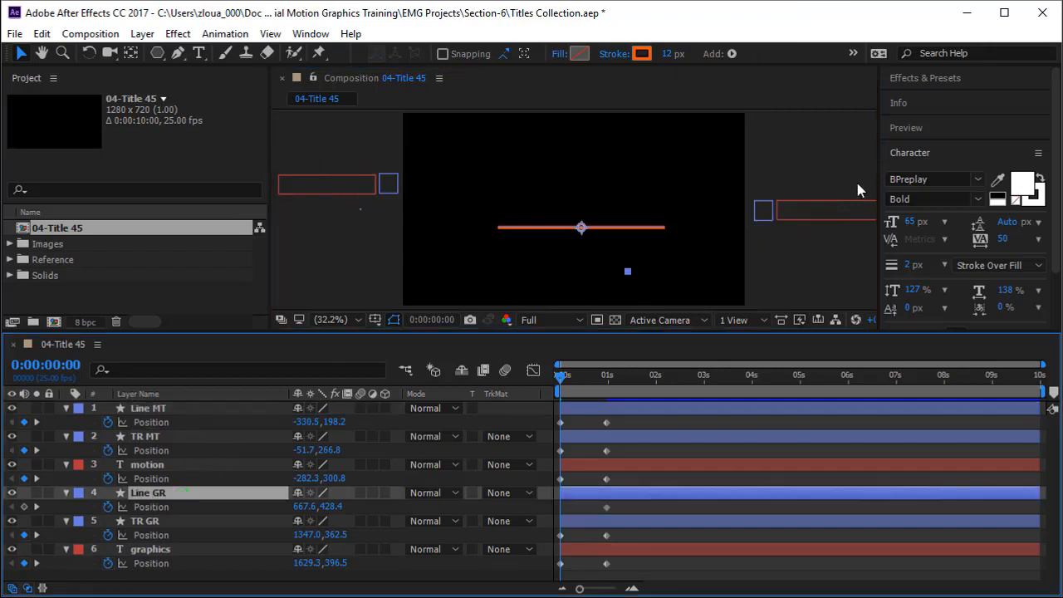
left_click_drag(581, 227, 844, 228)
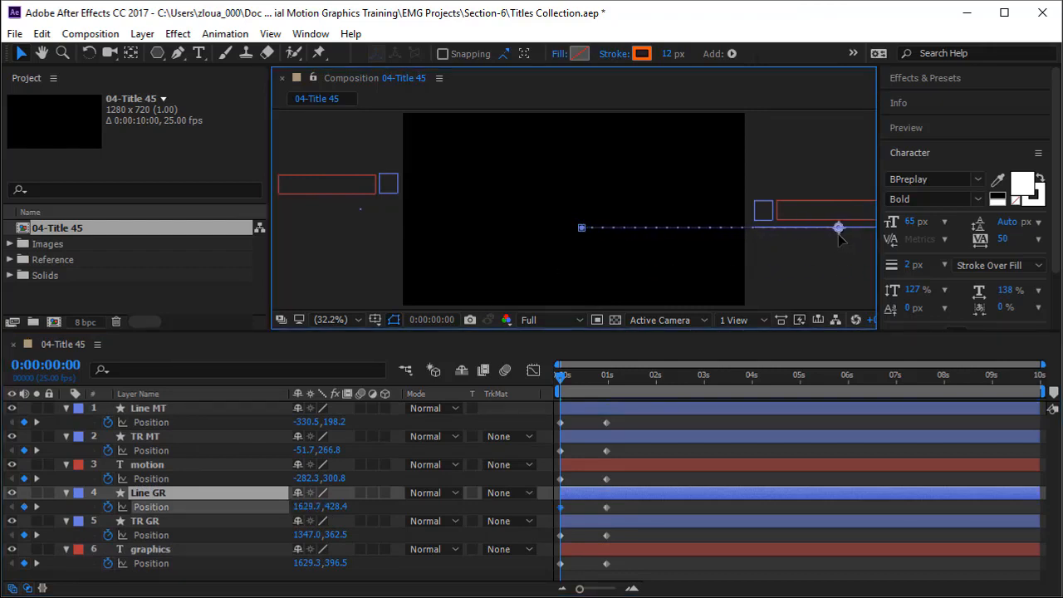
key("Return")
left_click_drag(749, 167, 810, 214)
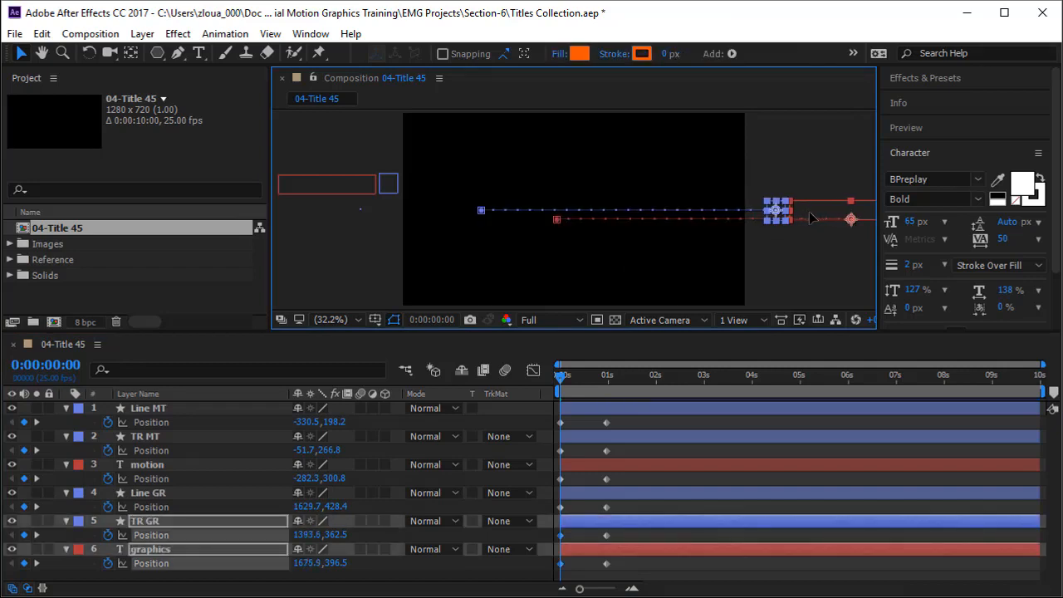
Step: At the first frame, shift MOTION, its triangle and Line MT further off the frame's left side, to X about -313, -83 and -361
left_click_drag(392, 132, 309, 241)
left_click_drag(355, 188, 346, 187)
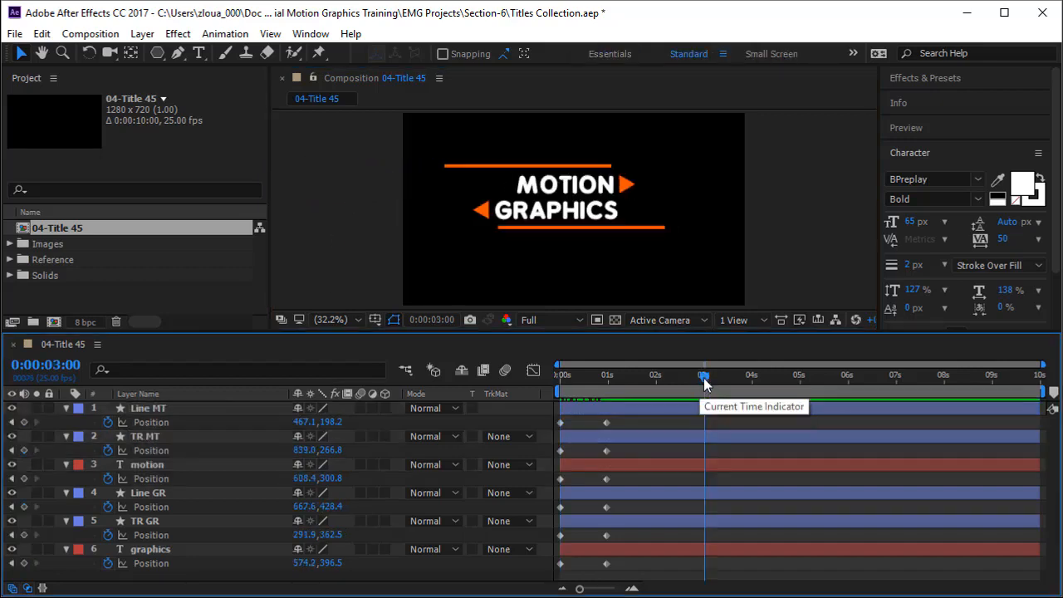
left_click_drag(704, 378, 481, 415)
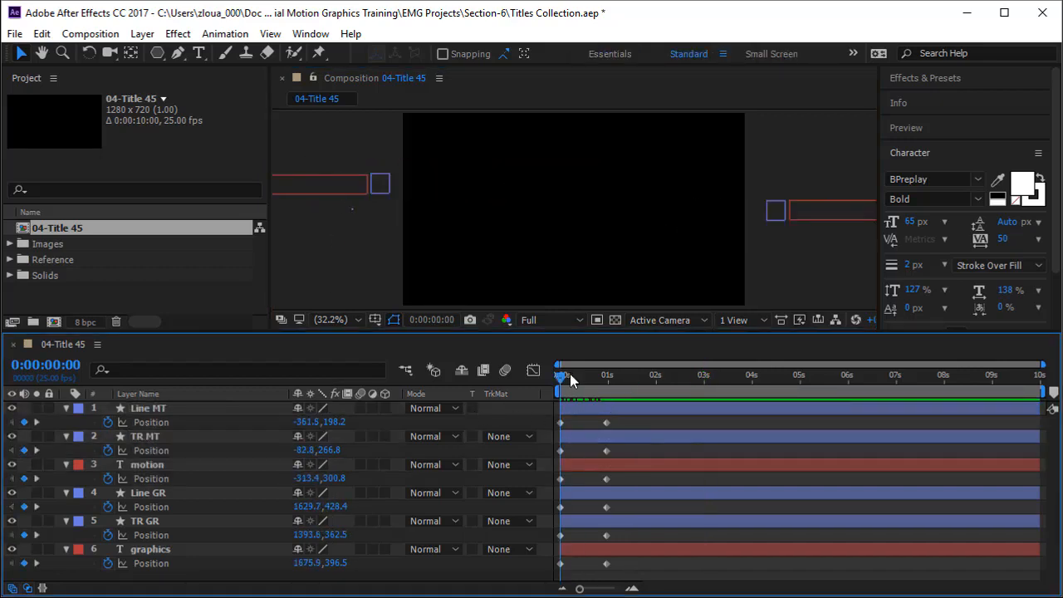
Step: End the work area at 0:00:03:00 and preview the animation from the first frame
left_click_drag(623, 380, 701, 387)
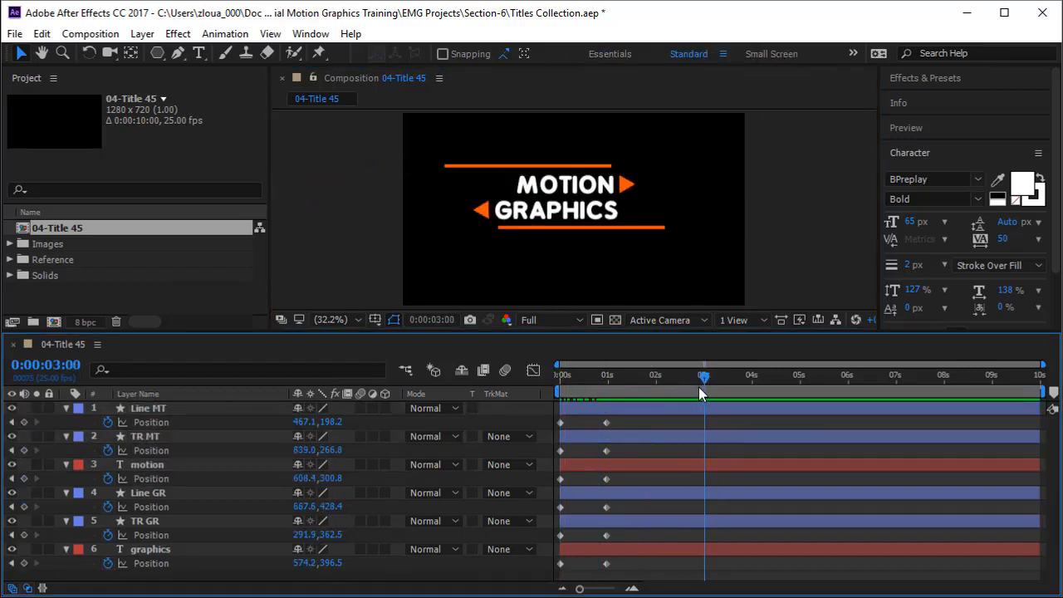
key("n")
key("Home")
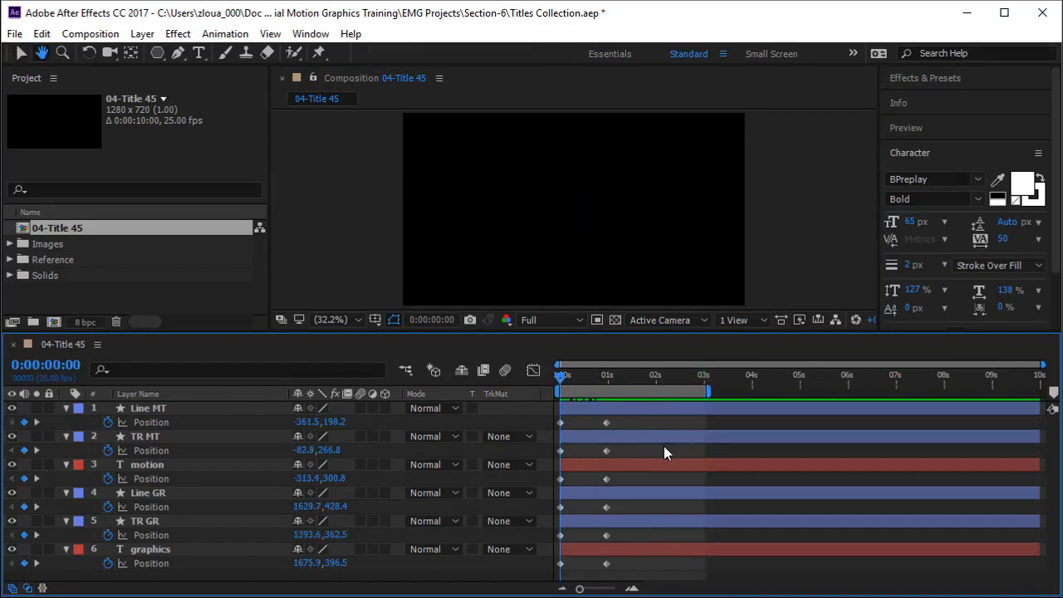
key("space")
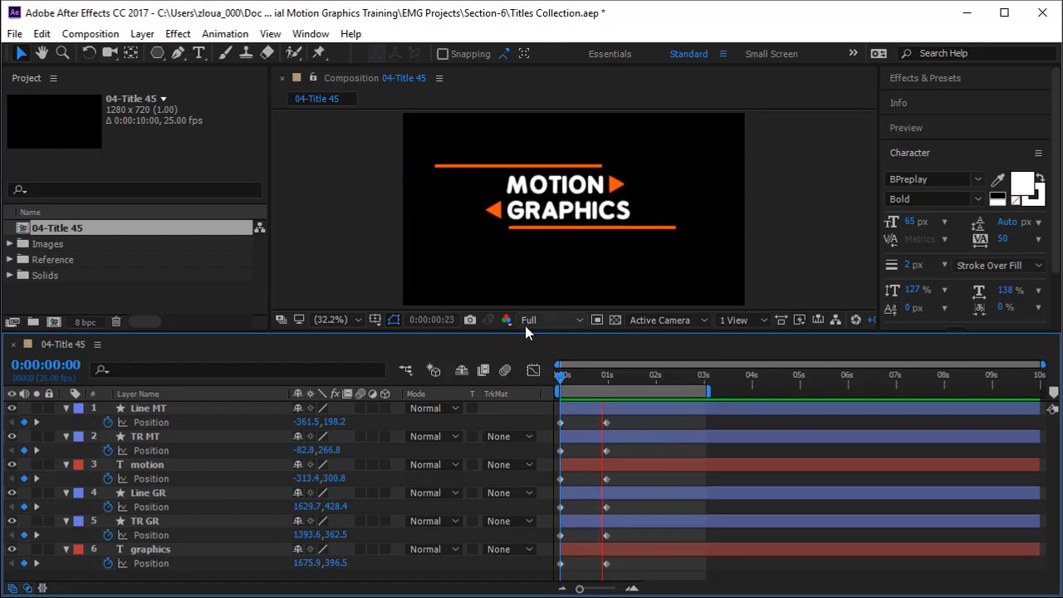
Step: Delay the Line MT and Line GR layers together by about 0.6 s in the timeline
left_click(184, 407)
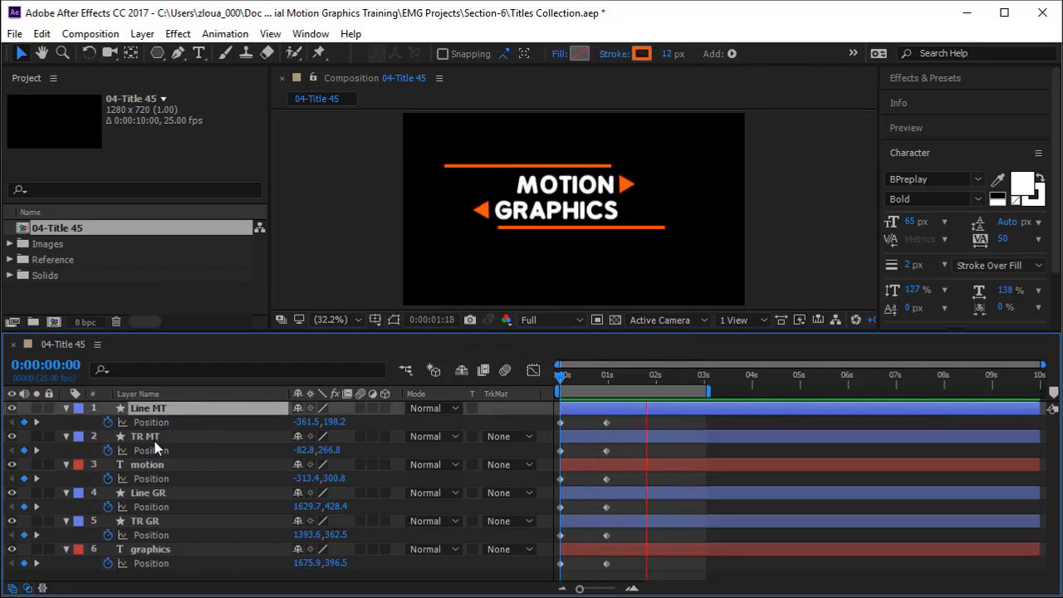
left_click(169, 493, "ctrl")
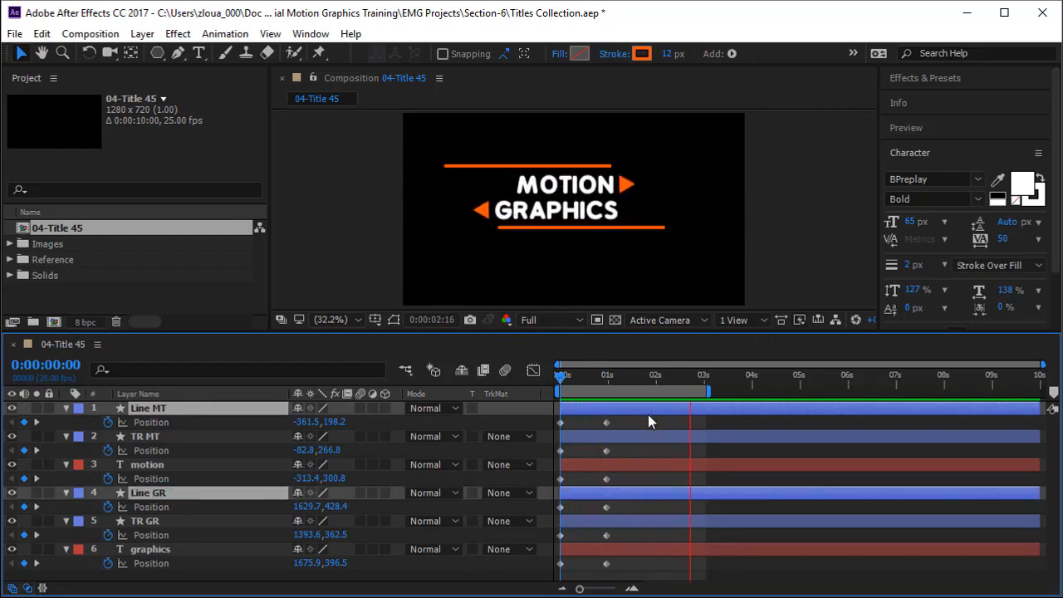
left_click_drag(651, 410, 682, 409)
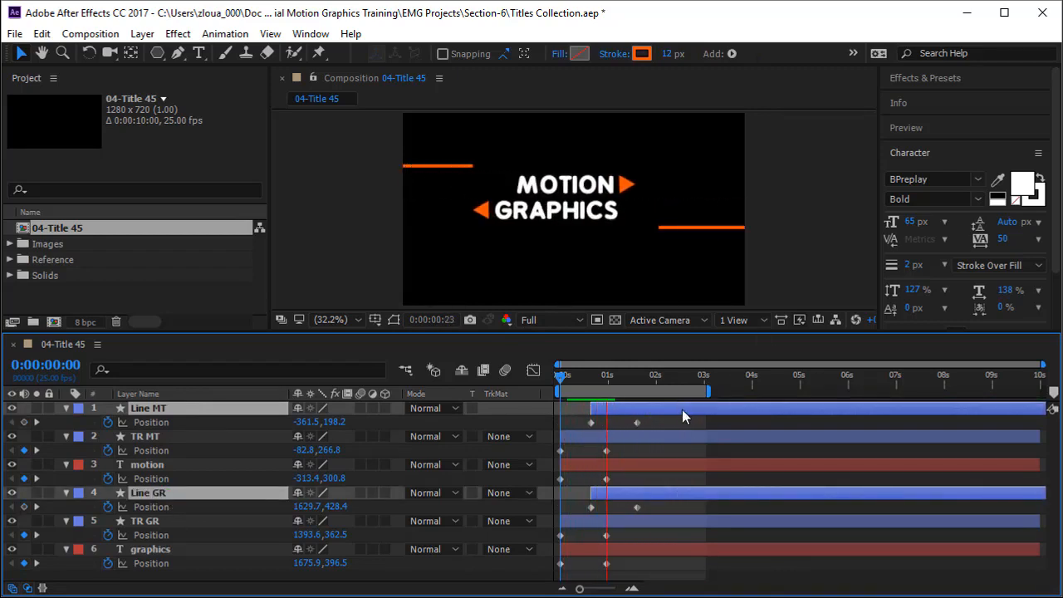
Step: Delay the motion and graphics text layers together by about 0.2 s in the timeline
left_click(170, 520)
left_click(188, 472)
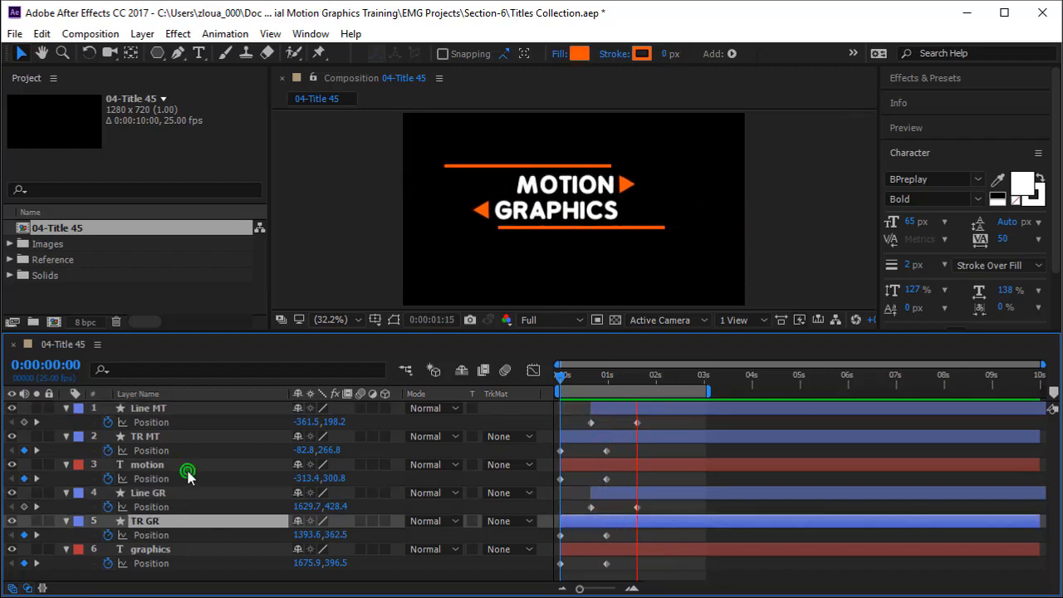
left_click(182, 550, "ctrl")
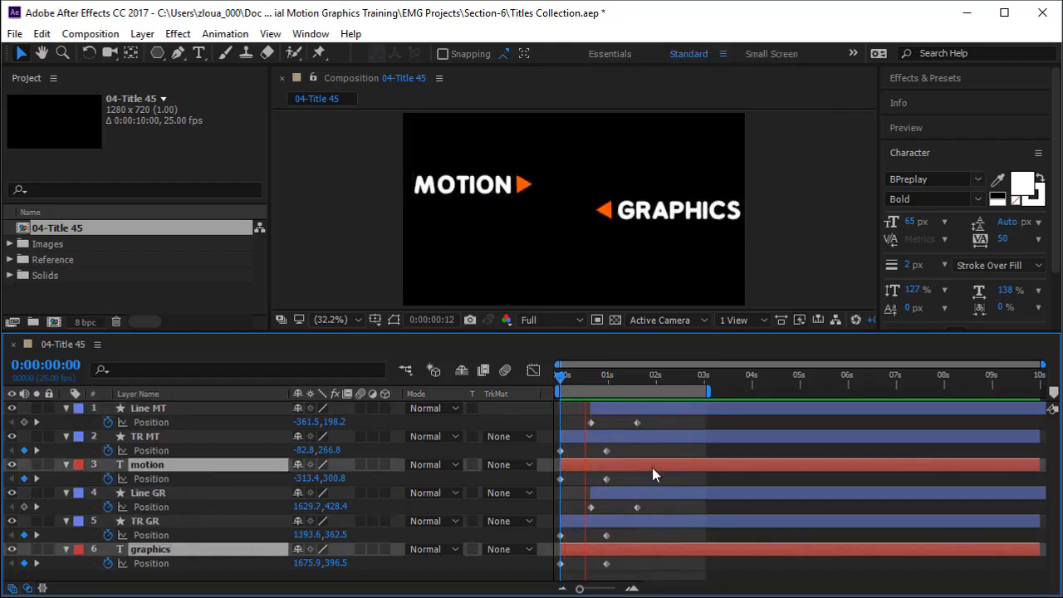
mouse_move(645, 460)
left_mouse_down()
mouse_move(670, 462)
mouse_move(644, 470)
left_mouse_up()
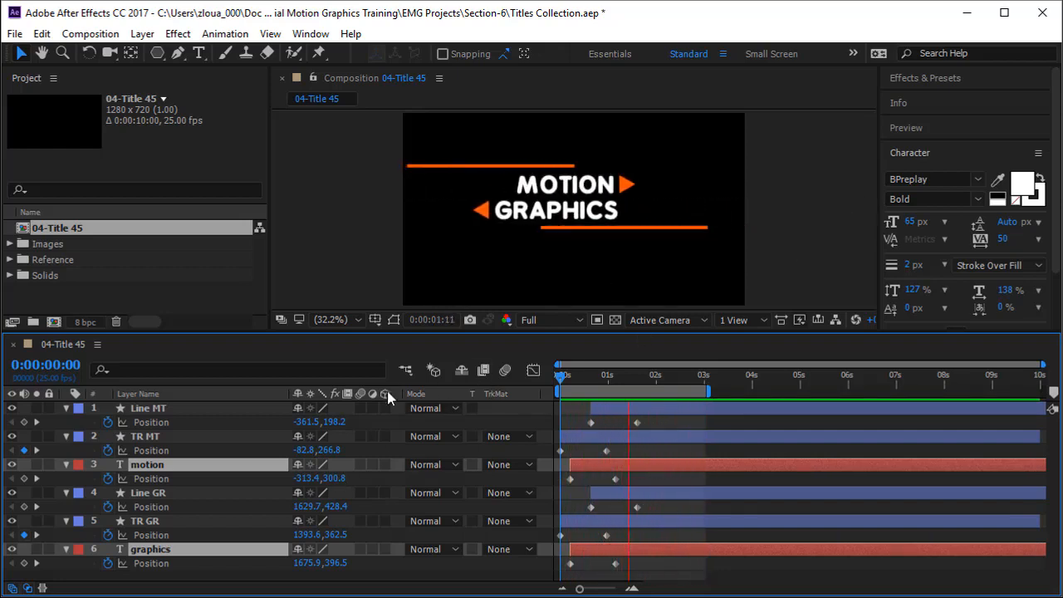
Step: Collapse all layers' properties and turn on motion blur for all six layers and for the composition
left_click(361, 407)
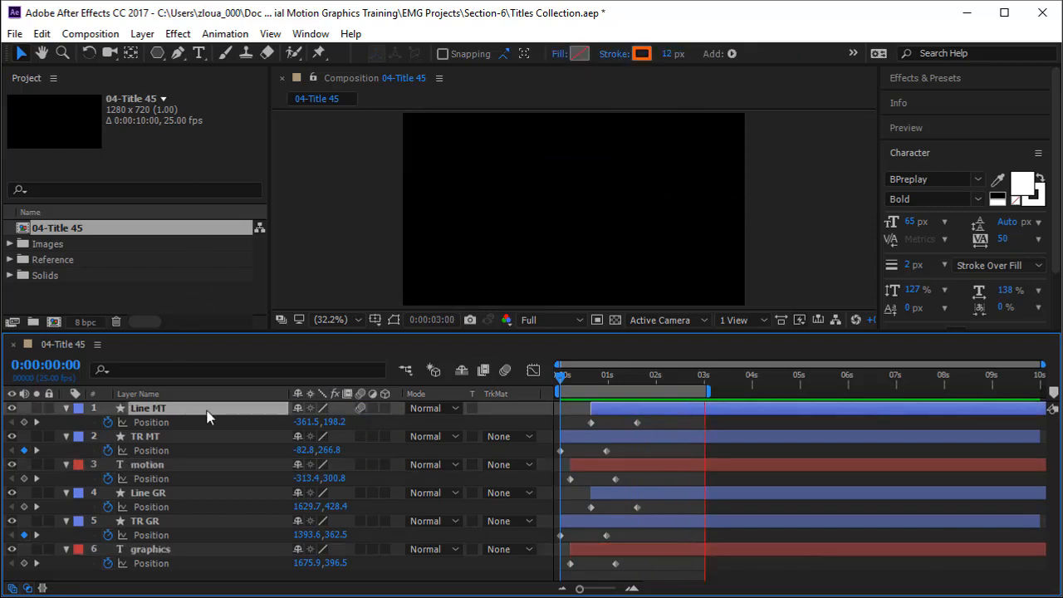
key("ctrl+a")
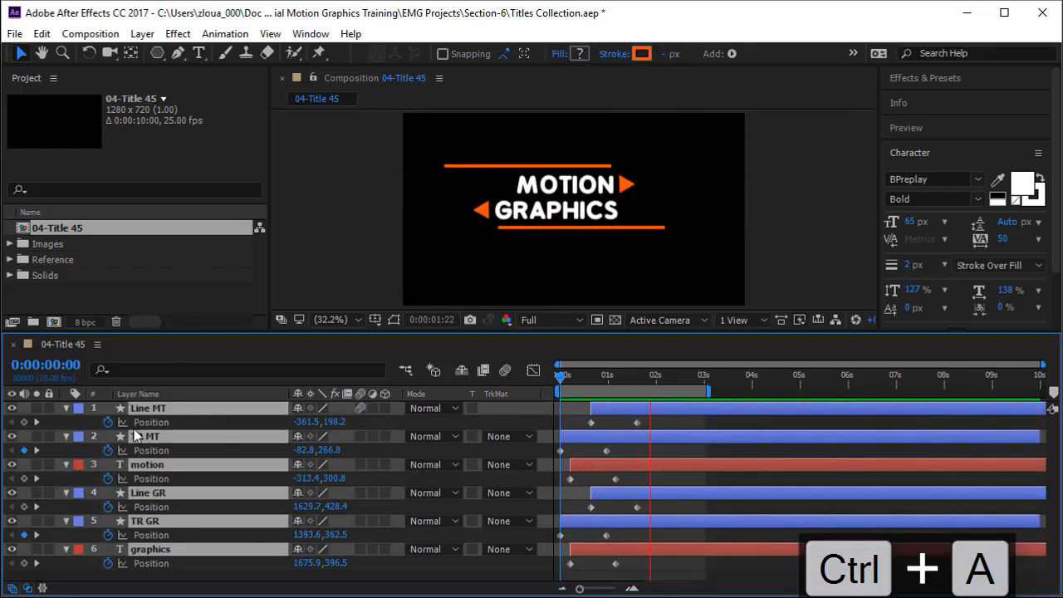
left_click(65, 408)
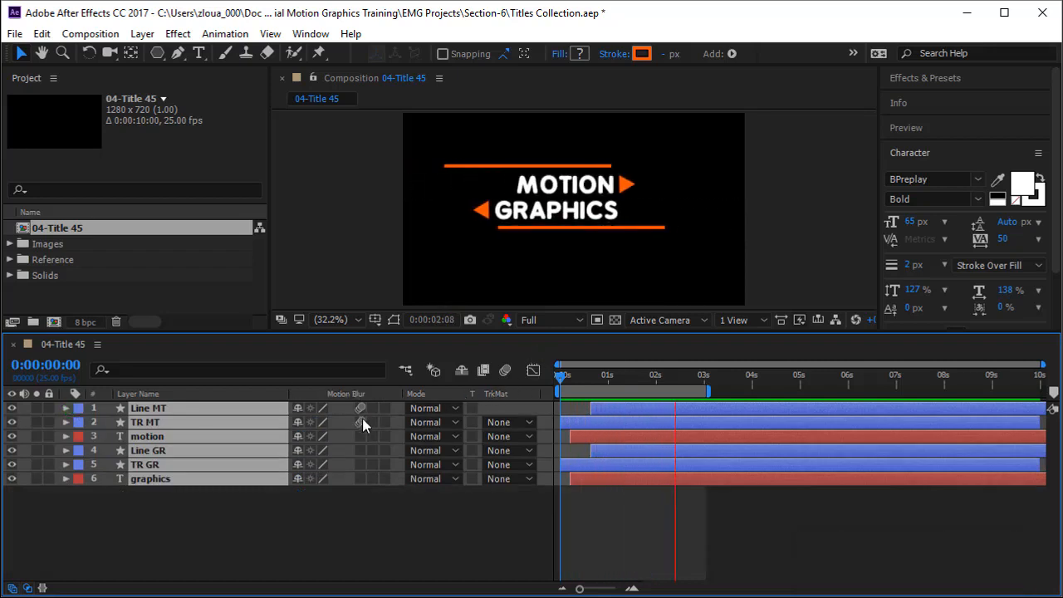
left_click(362, 418)
left_click(504, 370)
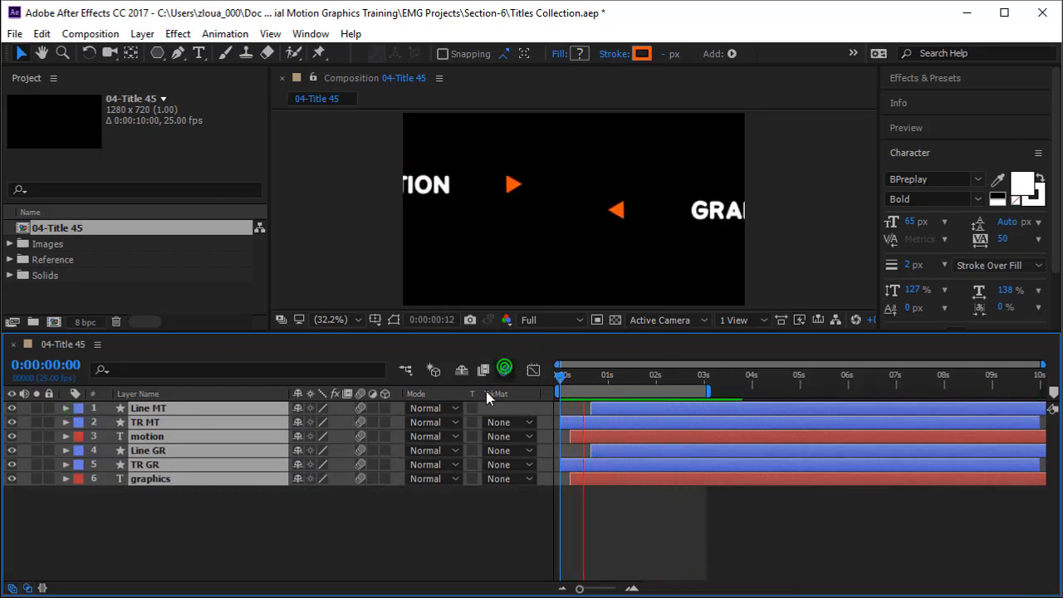
Step: Preview the title animation with motion blur, stepping through to 0:00:02:02
left_click(488, 506)
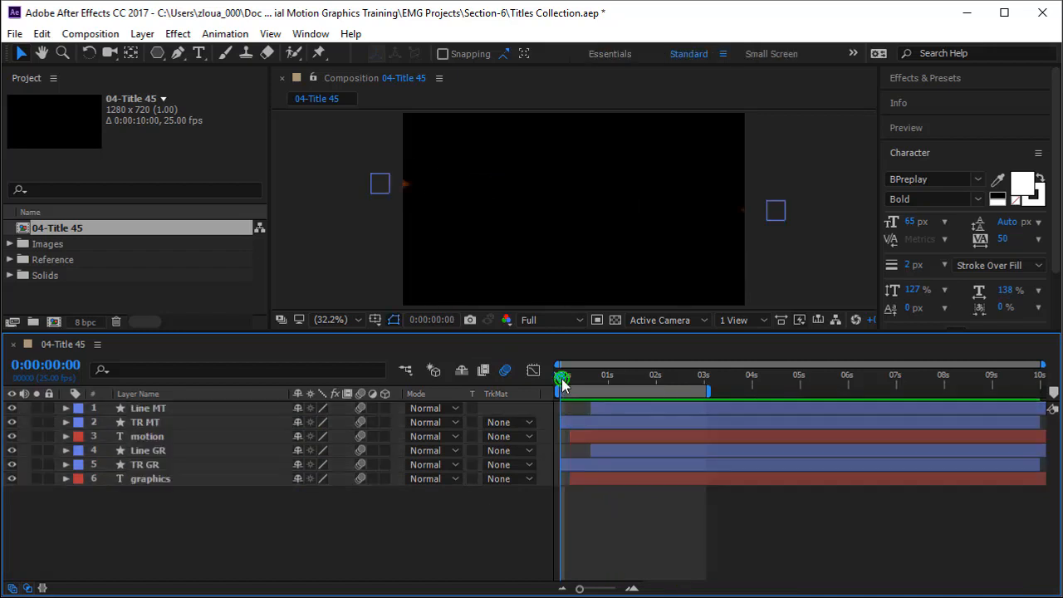
key("space")
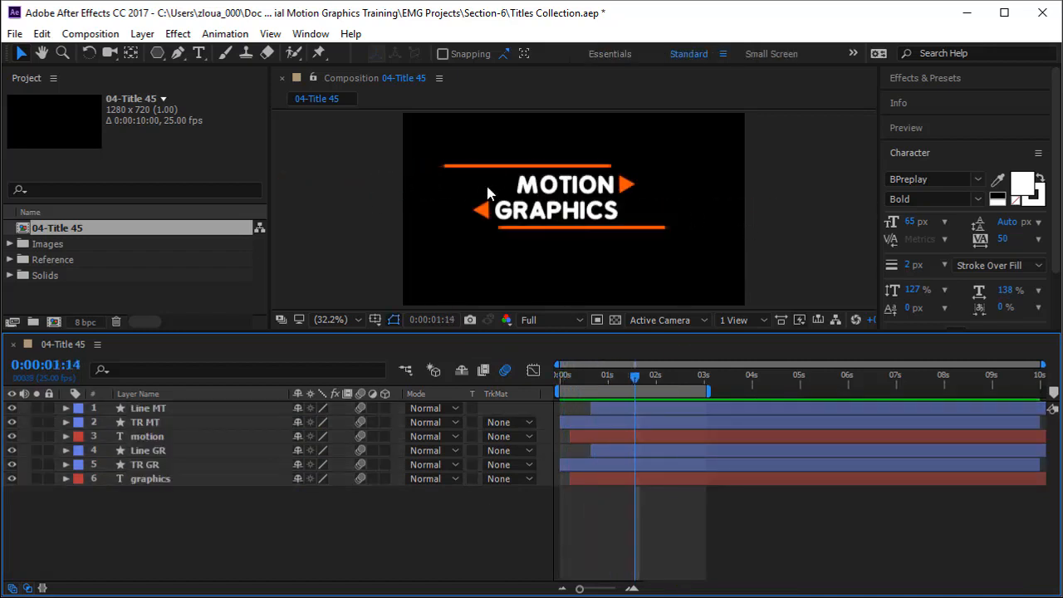
left_click_drag(636, 377, 660, 405)
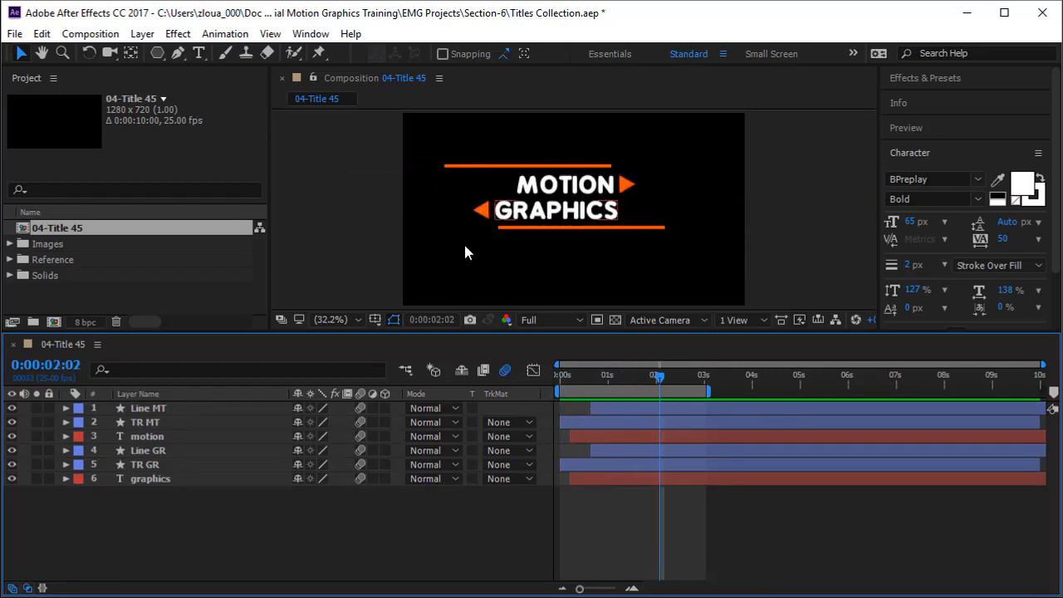
Step: Pre-compose all six layers into a new composition named "03-Title Speedy Text", with all attributes moved into it and the new composition opened
key("ctrl+a")
left_click(181, 508)
left_click_drag(192, 529, 244, 403)
right_click(230, 431)
left_click(299, 532)
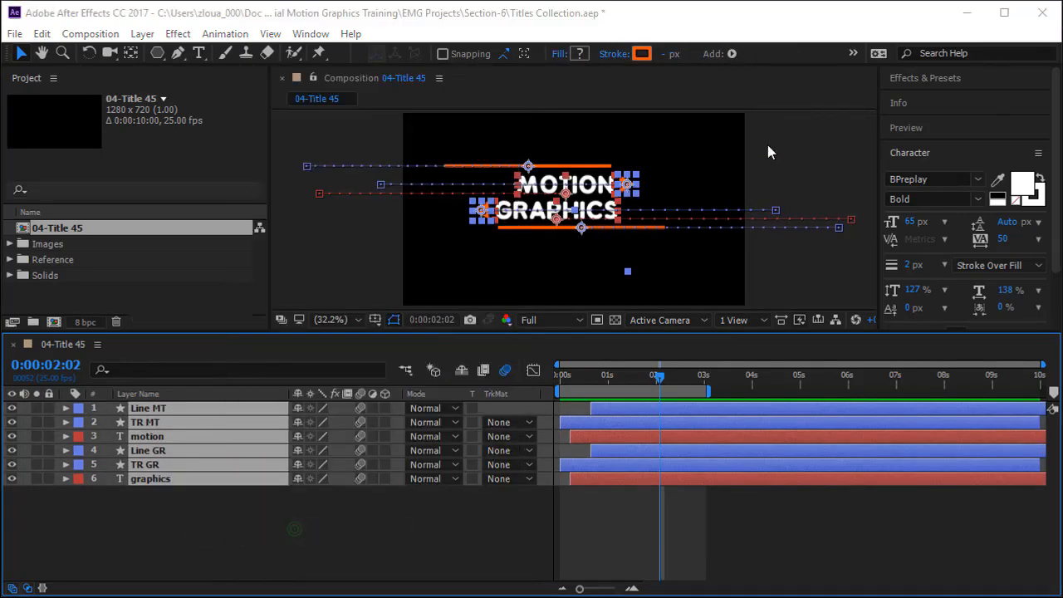
type("Speedy Text")
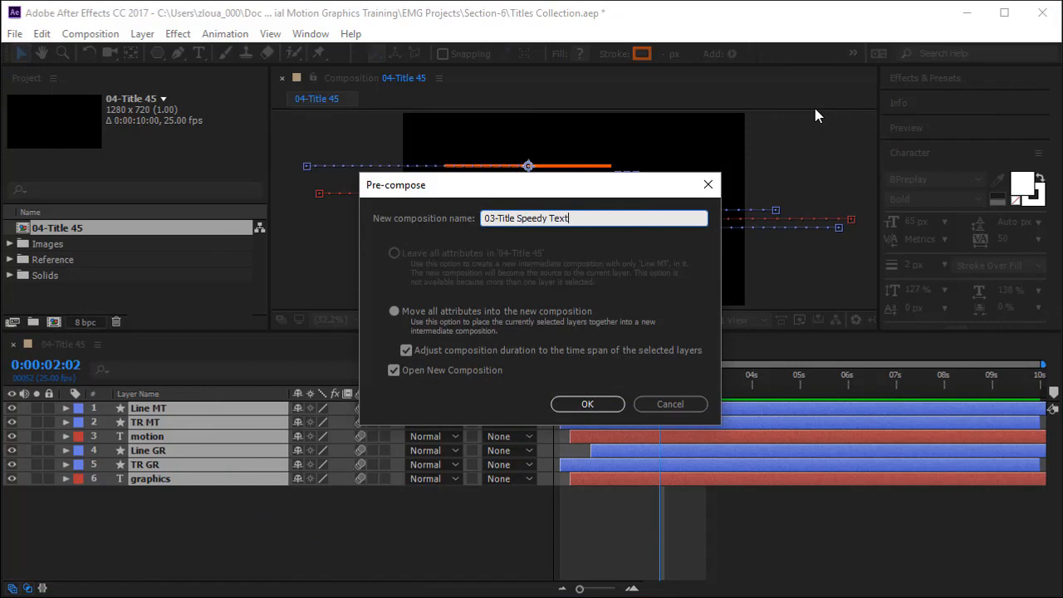
key("Return")
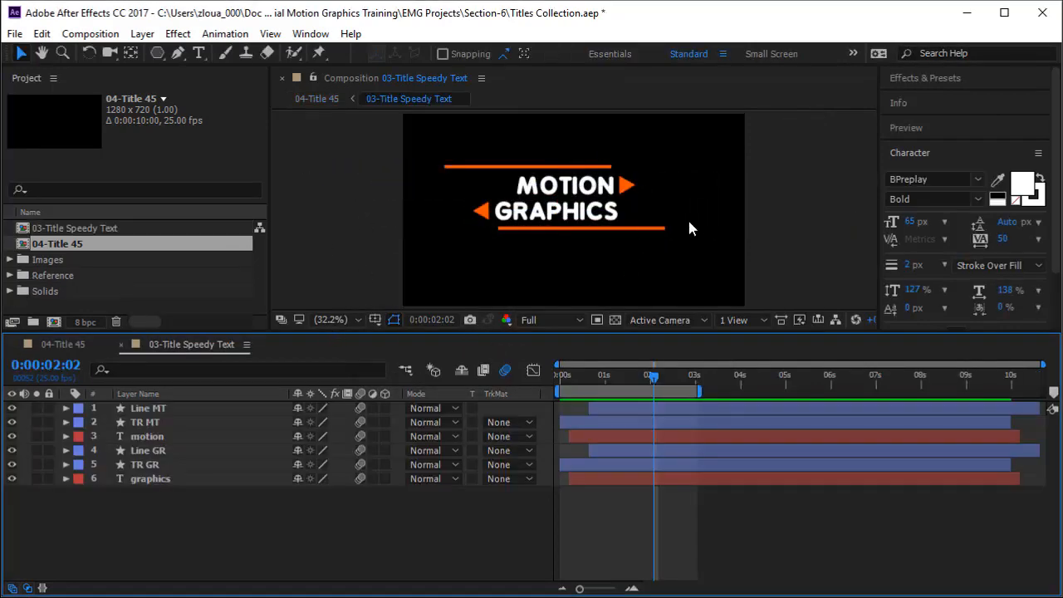
Step: Mark a full-width region of interest closely around the title and lines, and crop the composition to it
left_click(597, 321)
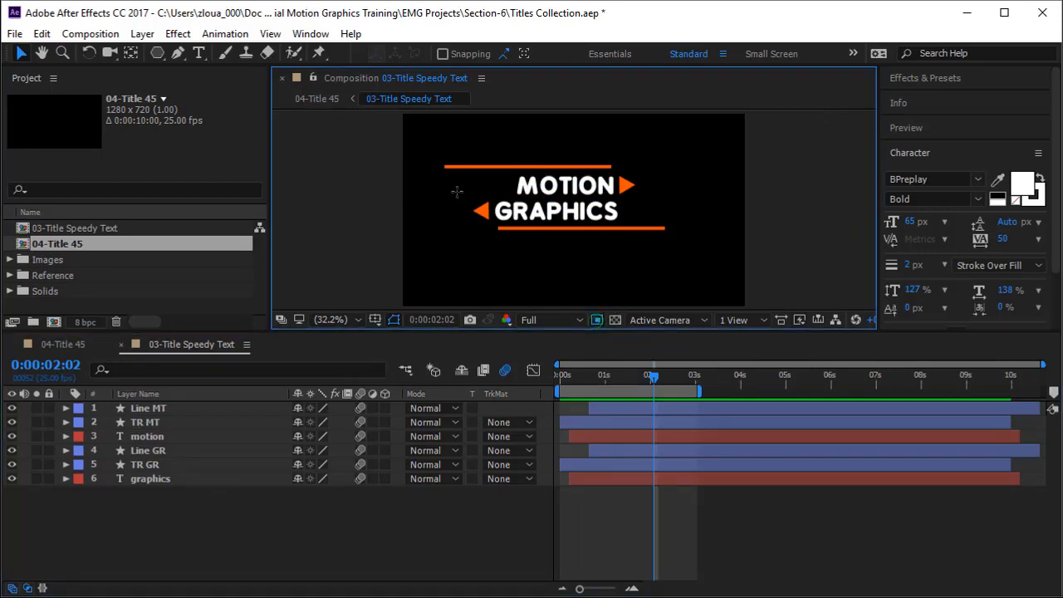
left_click_drag(401, 150, 748, 241)
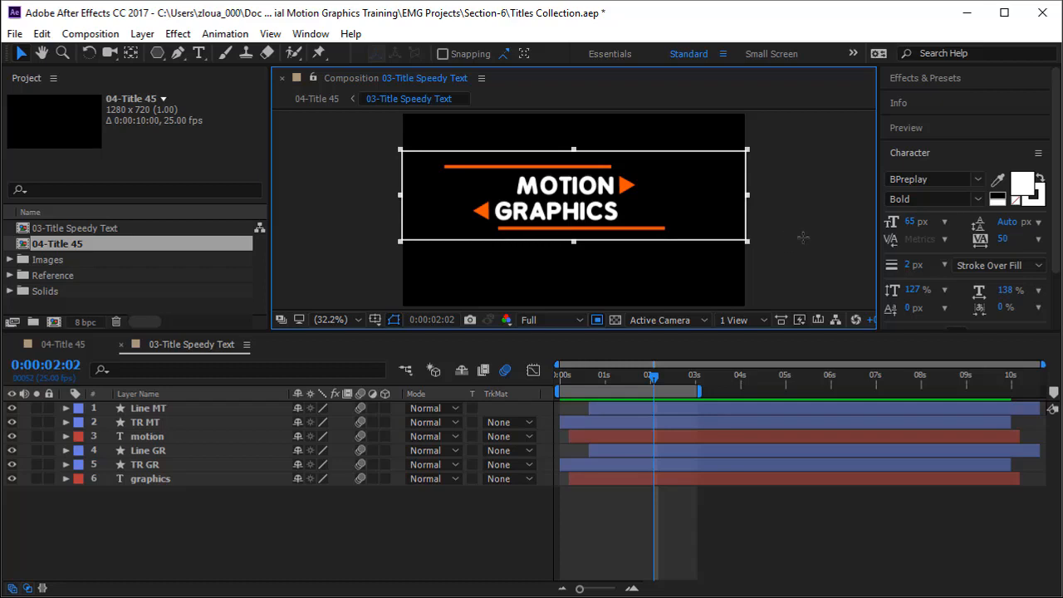
left_click_drag(808, 241, 805, 244)
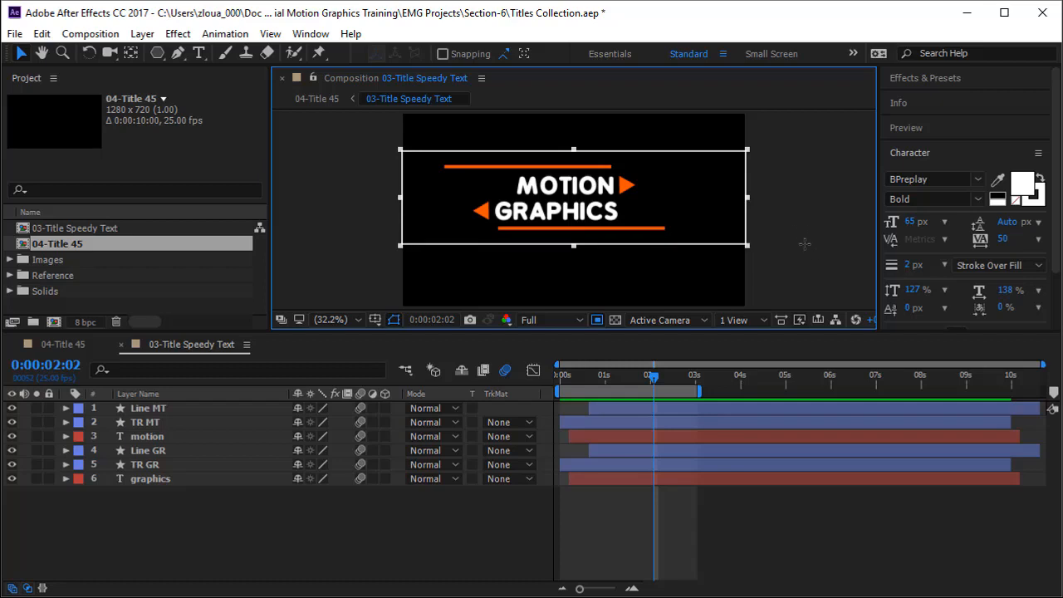
left_click(90, 33)
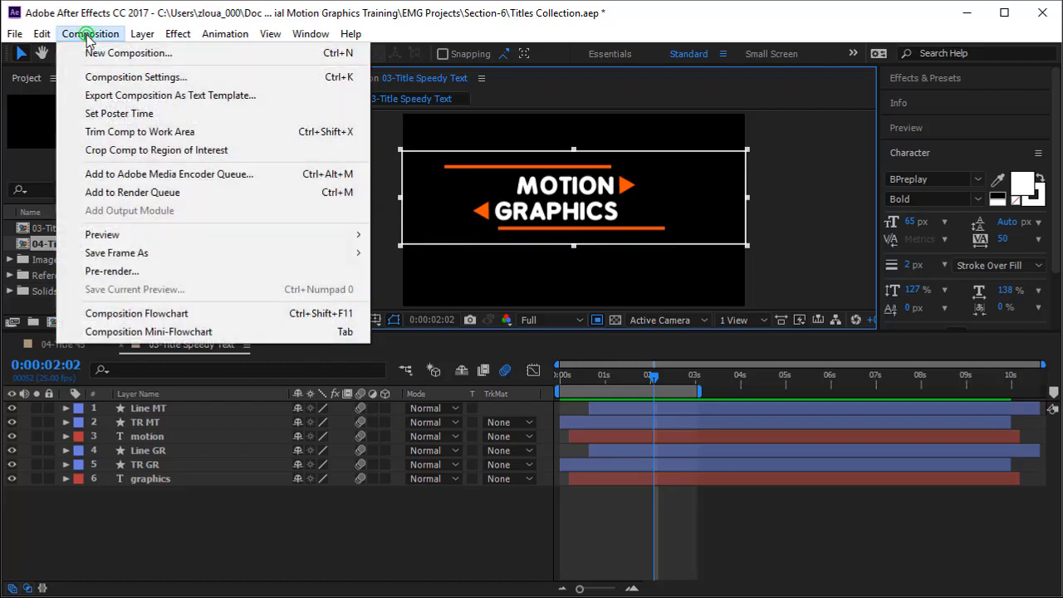
left_click(131, 150)
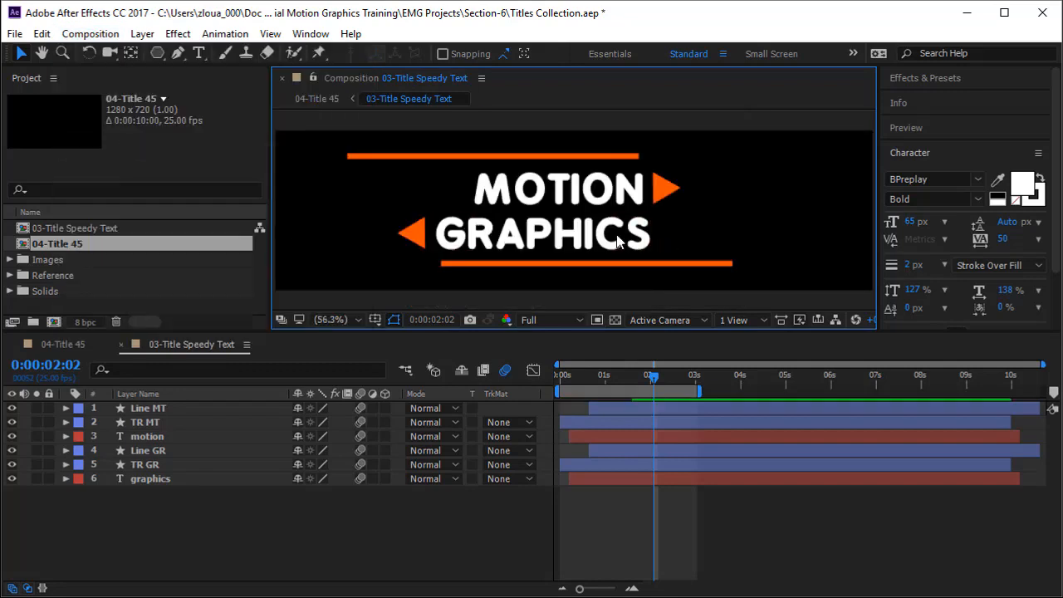
left_click(374, 535)
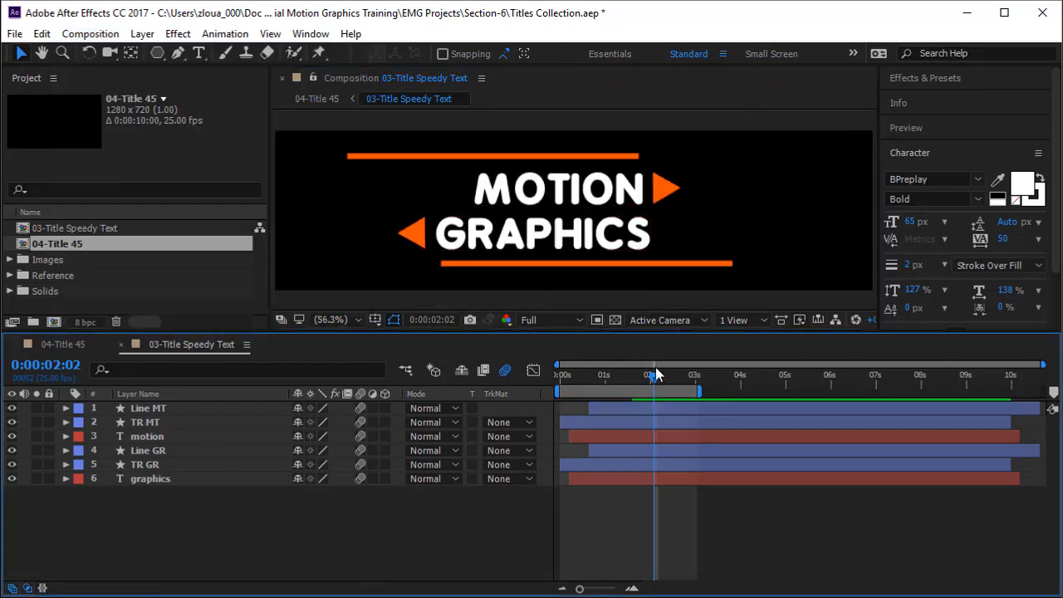
Step: Add holding Position keyframes to Line MT and Line GR at 0:00:01:23
left_click_drag(656, 374, 646, 419)
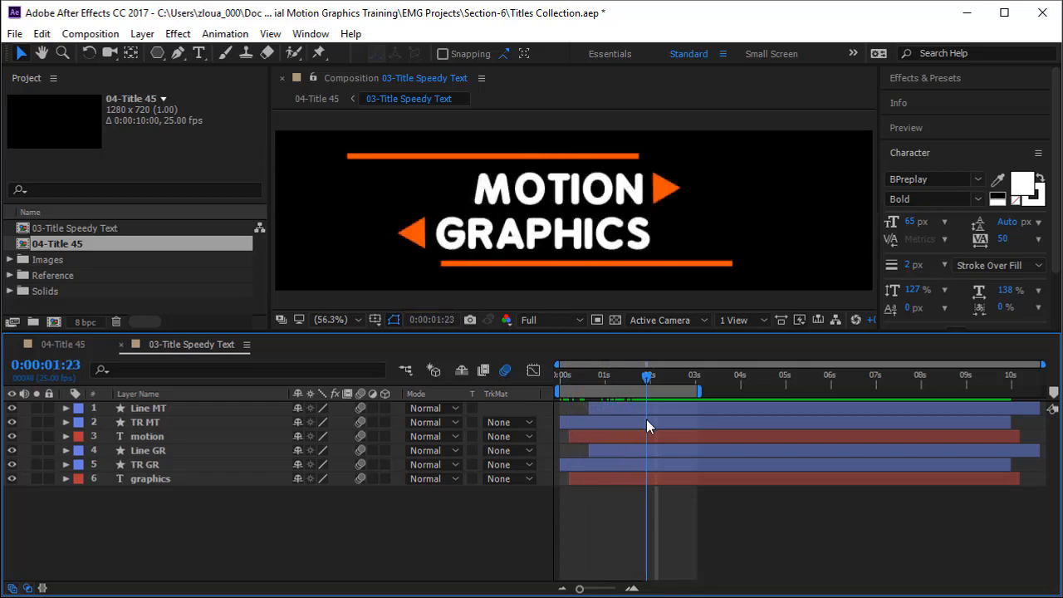
left_click(201, 410)
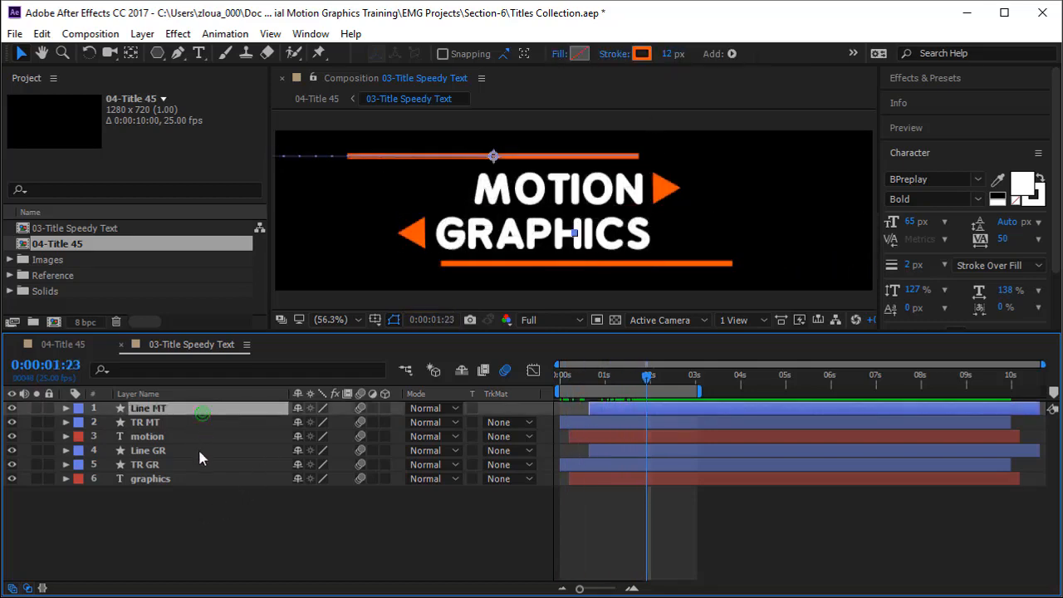
left_click(200, 451, "ctrl")
key("p")
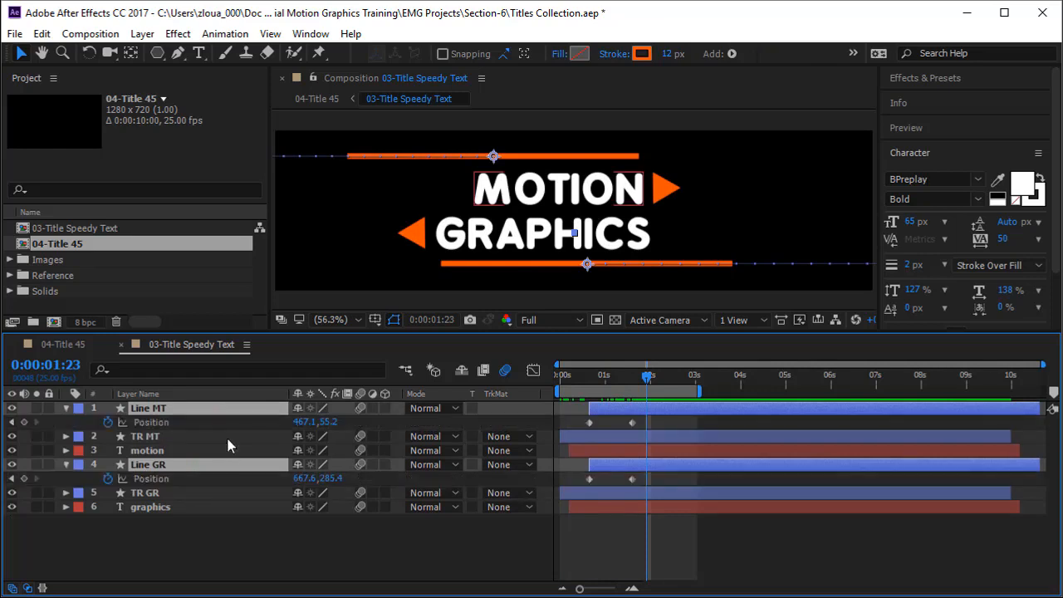
left_click(24, 422)
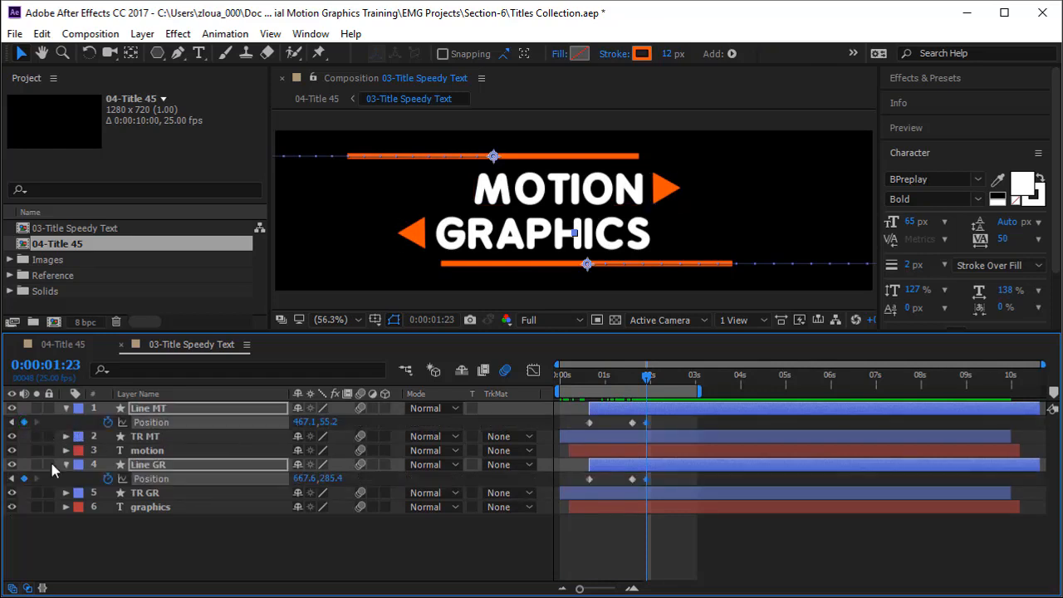
left_click(206, 515)
Step: Shift the last Position keyframes of Line MT and Line GR to 0:00:02:04 and bring the current time to them
left_click(191, 408)
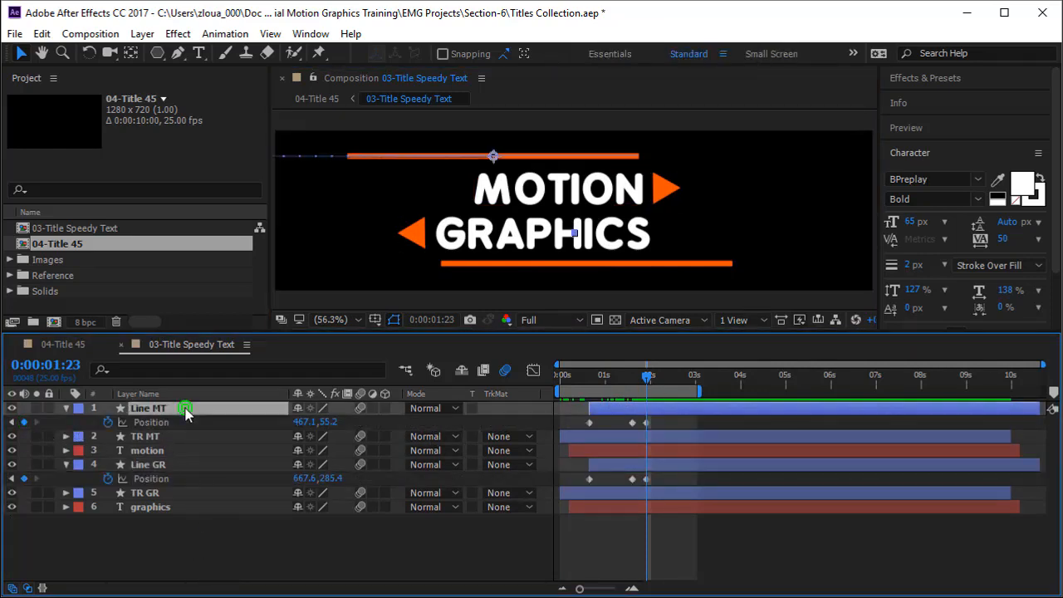
left_click_drag(647, 423, 657, 424)
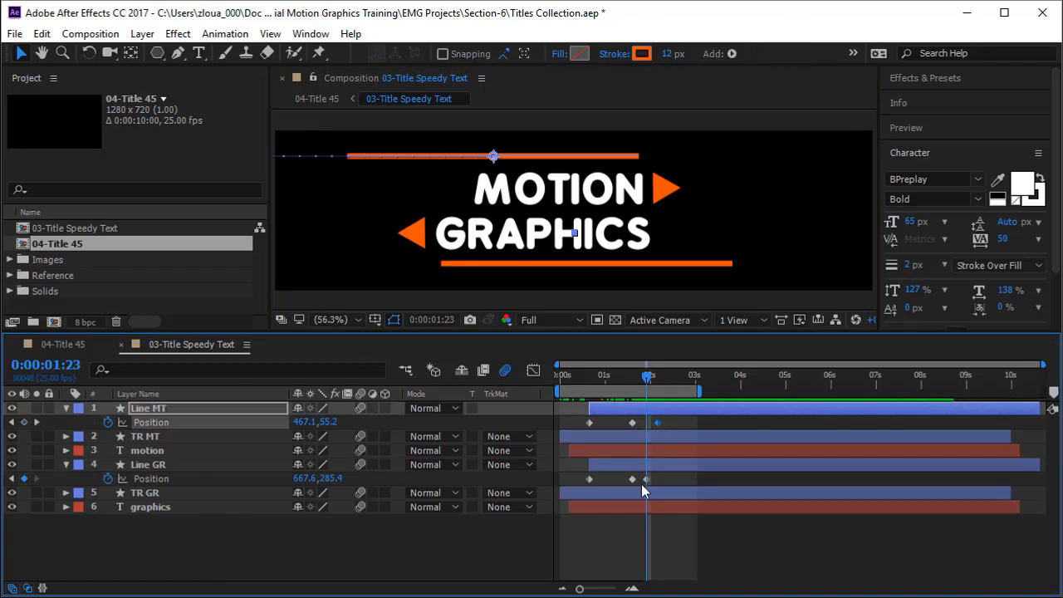
left_click_drag(645, 483, 658, 480)
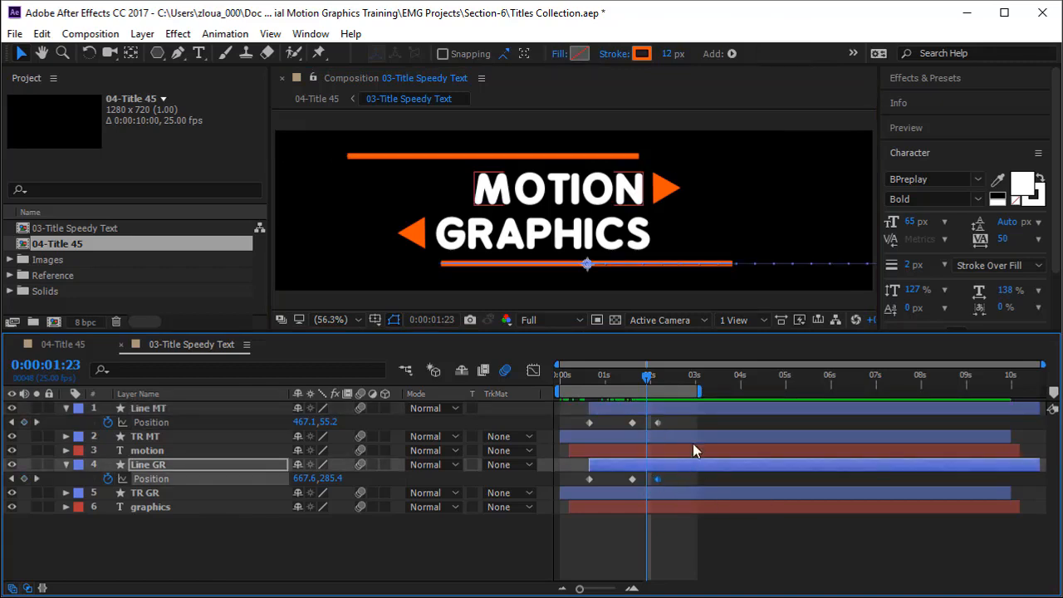
key("k")
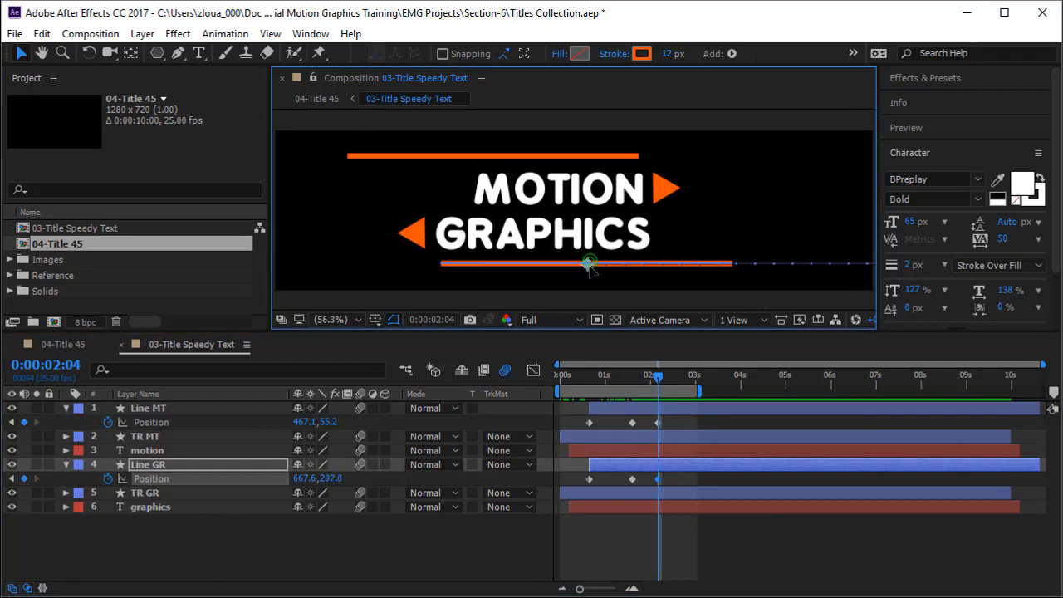
Step: At 0:00:02:04, move Line GR straight down to y 360.0 and Line MT straight up to y -15.9, and preview the animation
left_click_drag(589, 264, 600, 299)
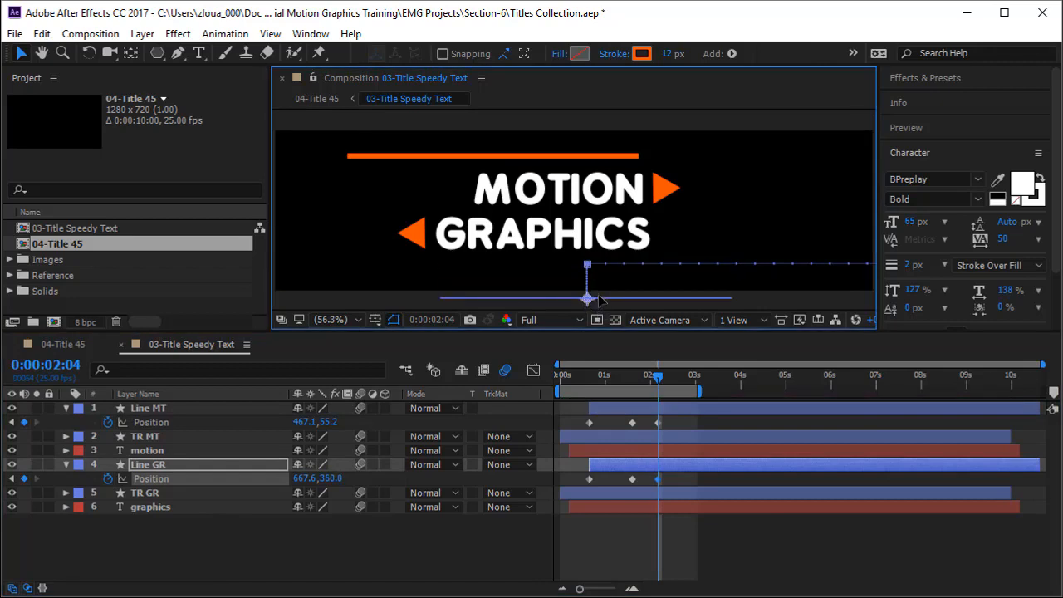
left_click(494, 156)
left_click_drag(493, 156, 492, 122)
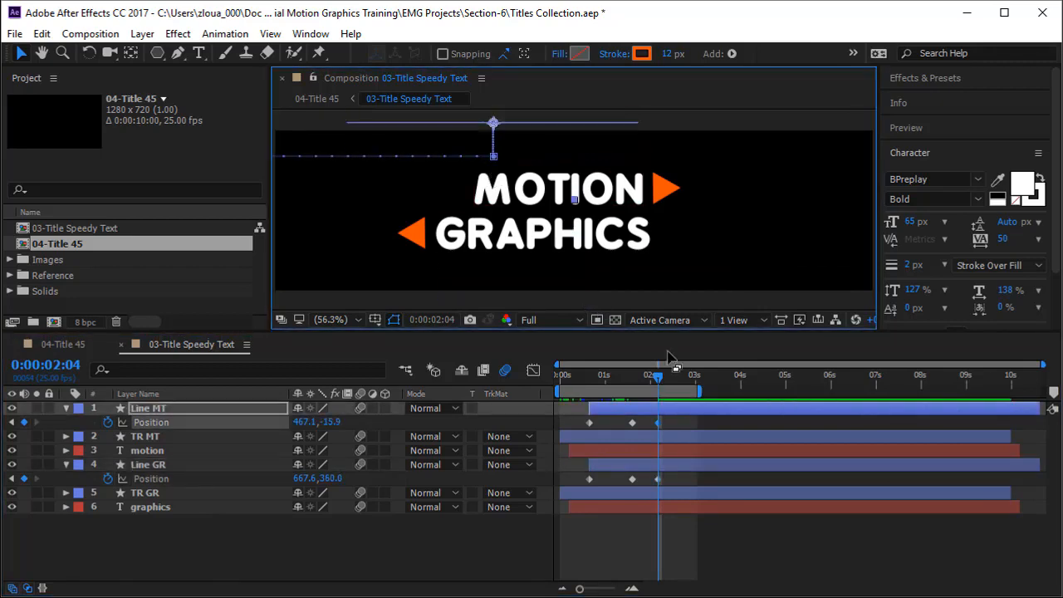
left_click_drag(657, 378, 558, 390)
key("space")
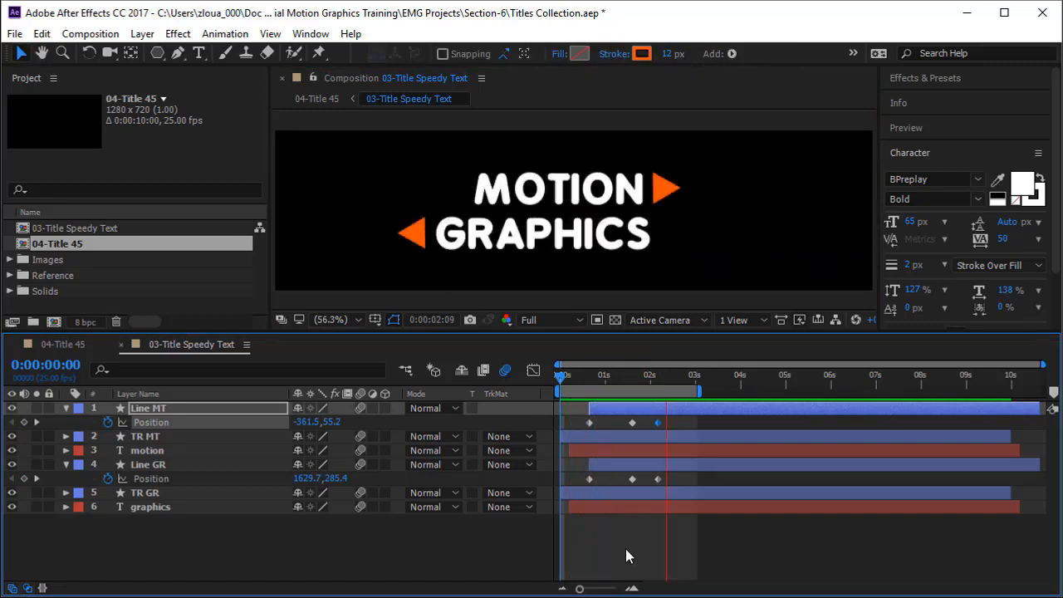
Step: Turn off motion blur for the 03-Title Speedy Text composition and preview 04-Title 45 from the start
left_click(506, 370)
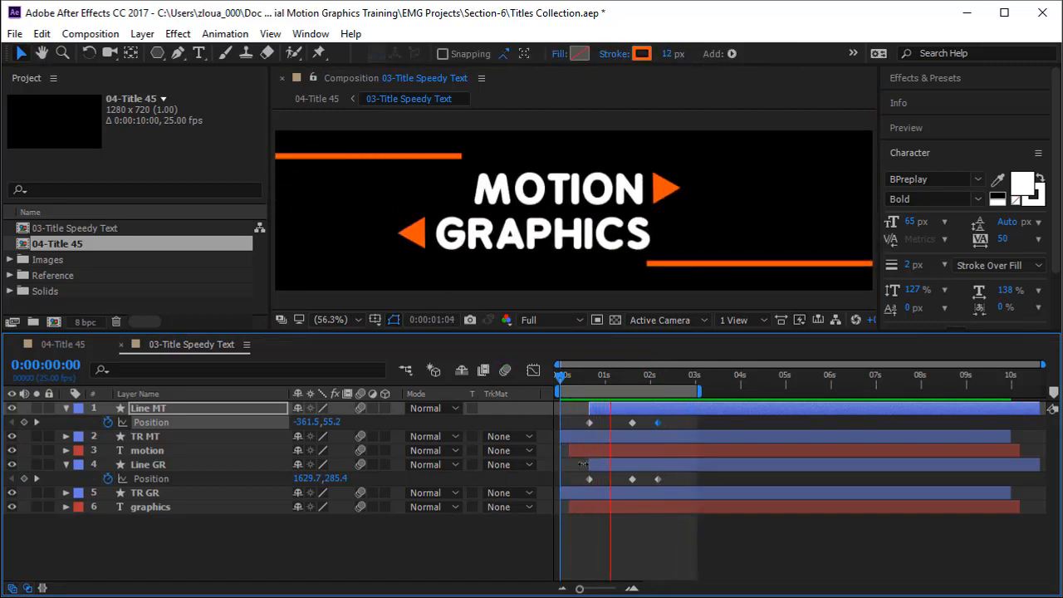
left_click(58, 344)
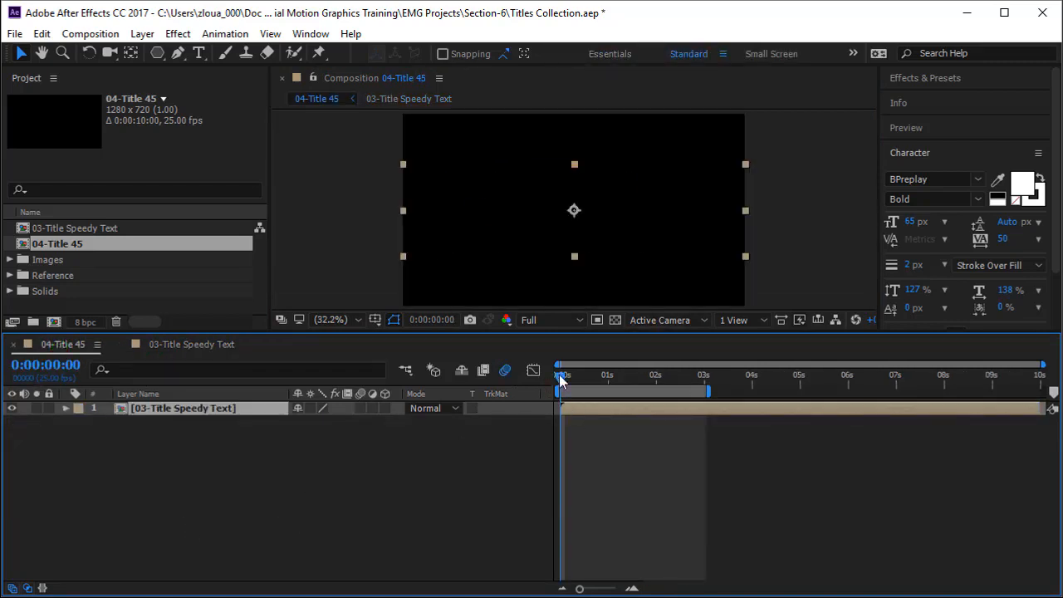
left_click_drag(560, 380, 521, 391)
key("space")
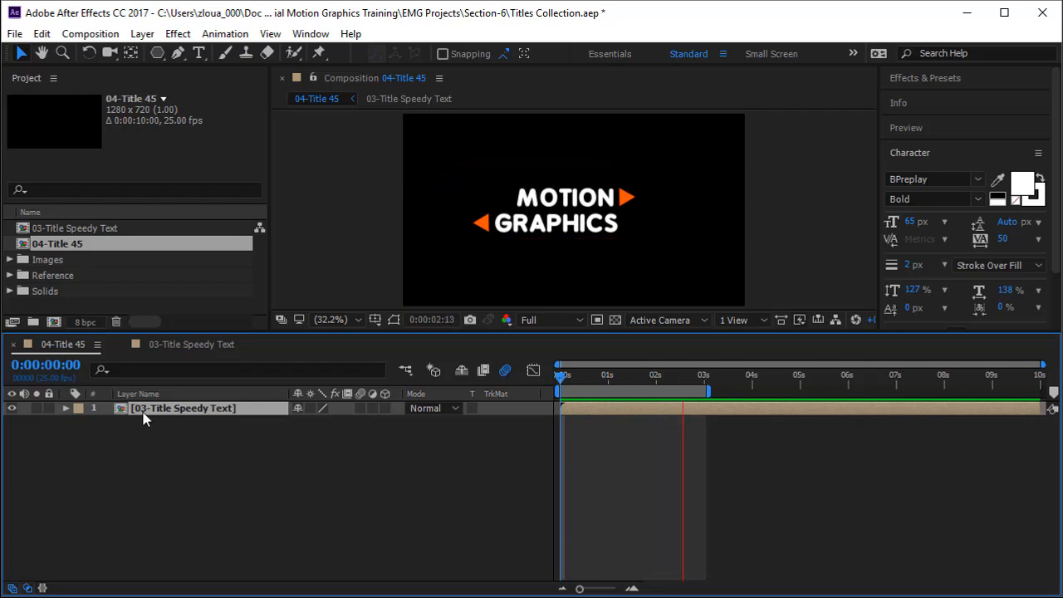
Step: Rotate the 03-Title Speedy Text layer to 25°, nudge it slightly downward in 04-Title 45, and preview it
key("r")
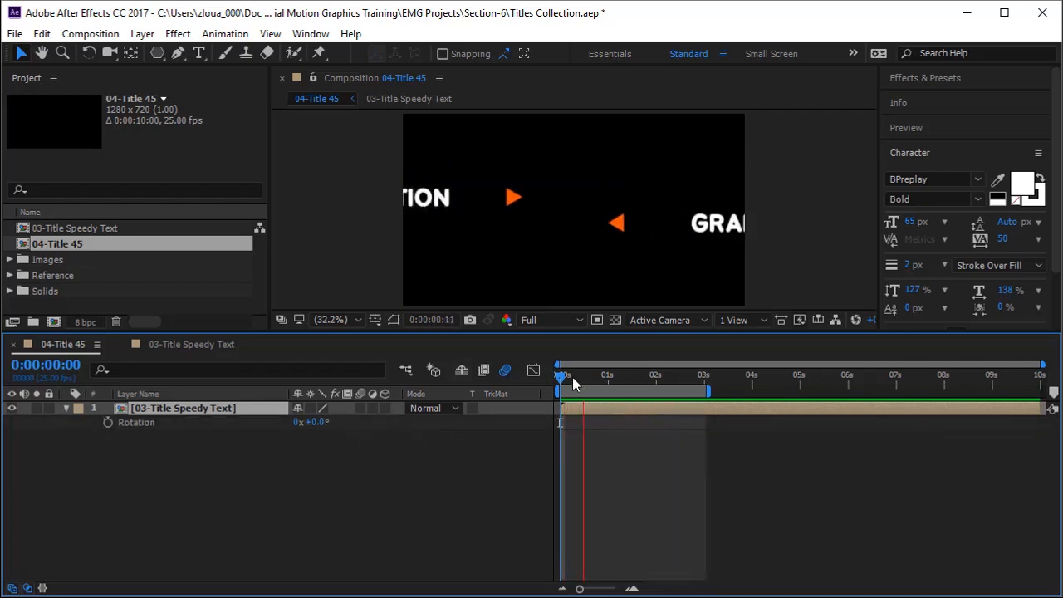
left_click_drag(560, 380, 633, 407)
left_click_drag(323, 421, 358, 432)
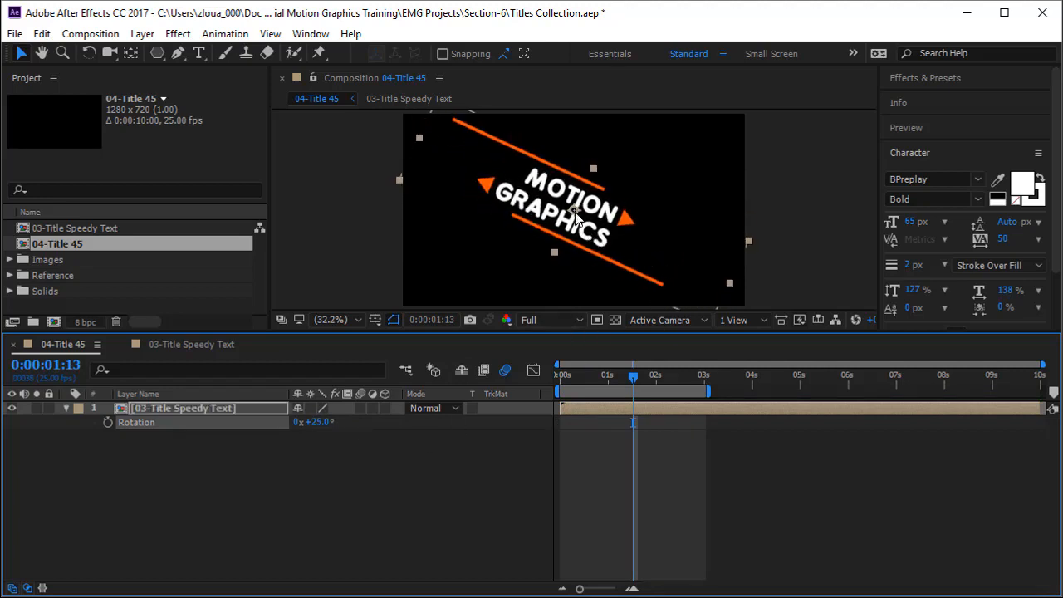
left_click_drag(575, 214, 577, 223)
key("space")
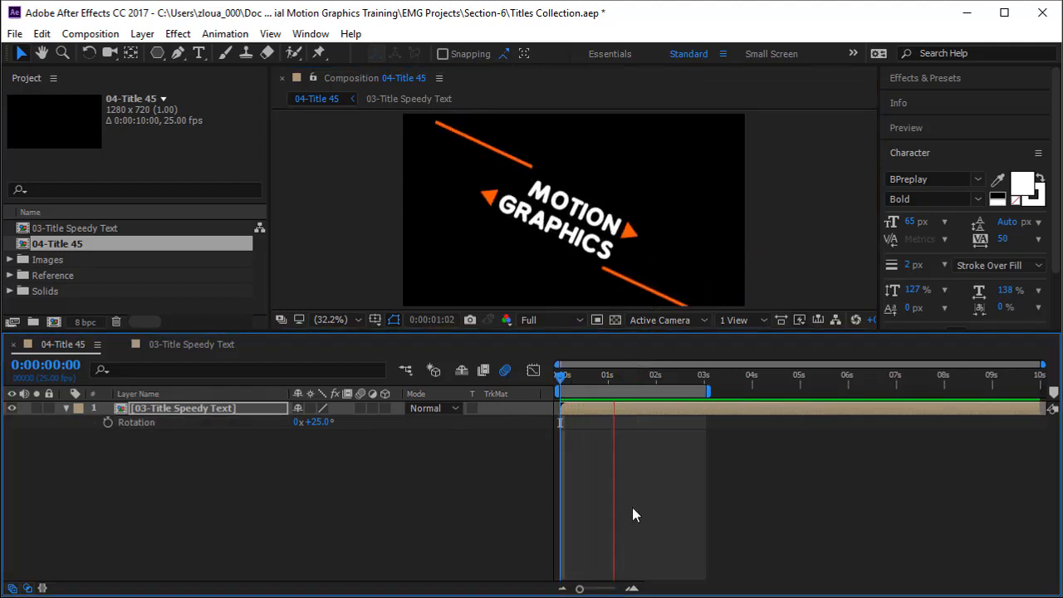
Step: Keyframe the layer's Rotation at 0:00:02:06 and set it to -25° at 0:00:03:00, with the work area extended past 5 seconds
left_click_drag(562, 380, 669, 406)
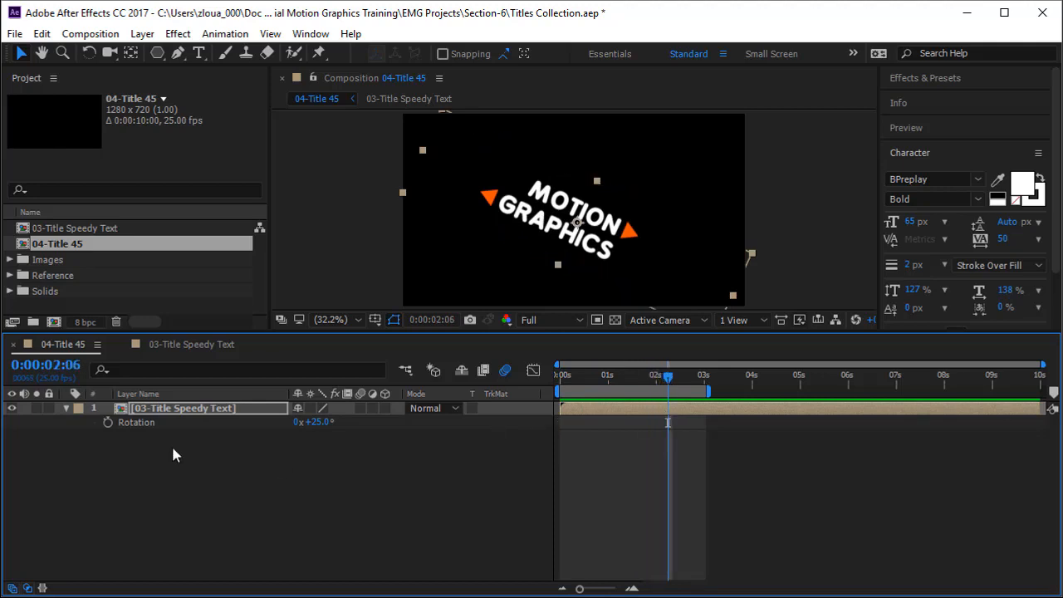
left_click(108, 423)
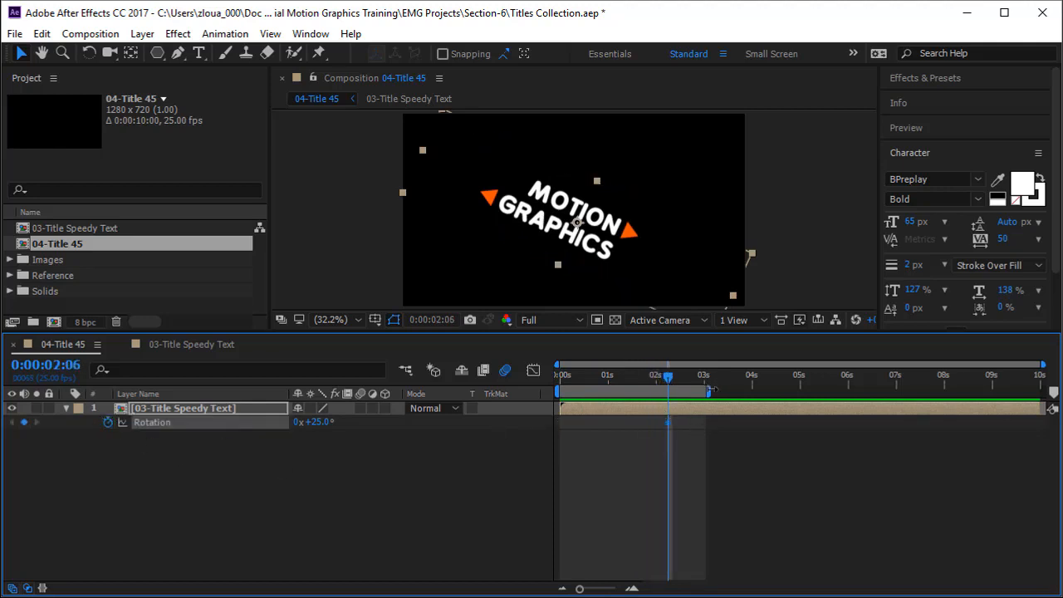
left_click_drag(710, 387, 816, 390)
left_click_drag(671, 380, 706, 382)
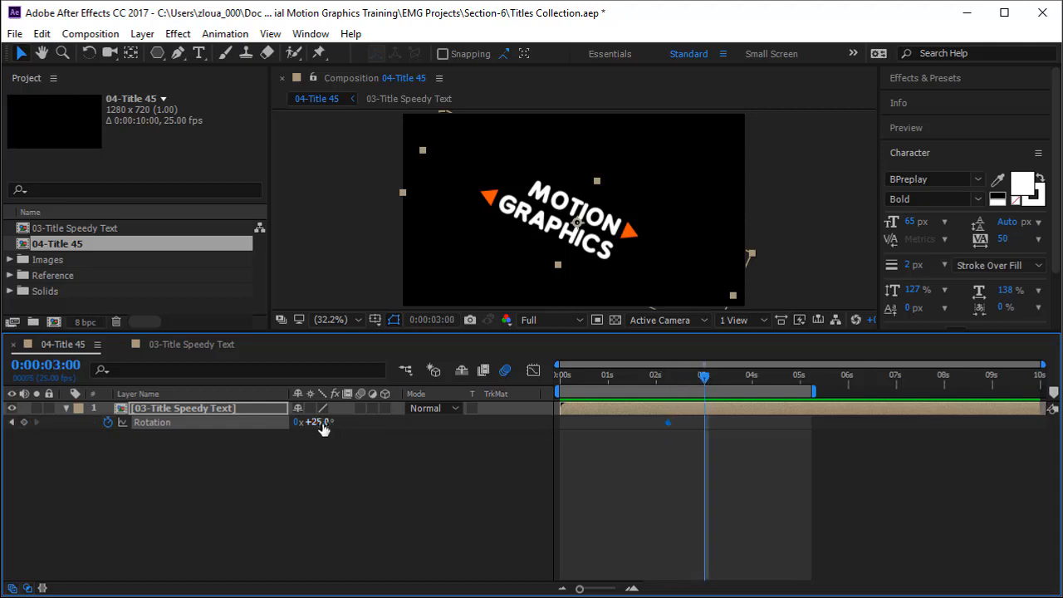
type("-25")
key("Return")
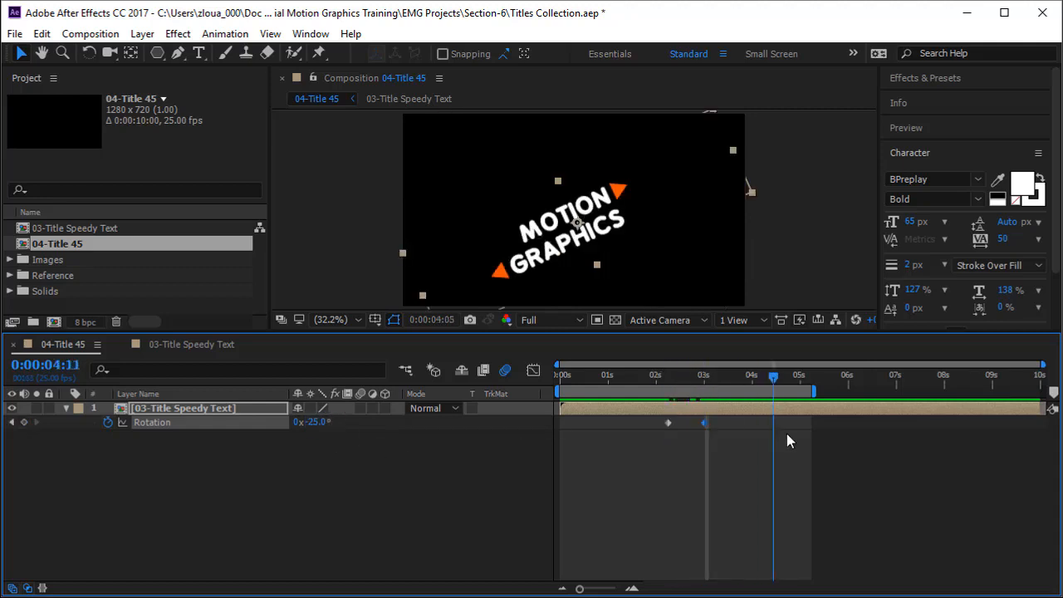
Step: Try time remapping on the 03-Title Speedy Text layer, play the result, and undo it
key("Page_Down")
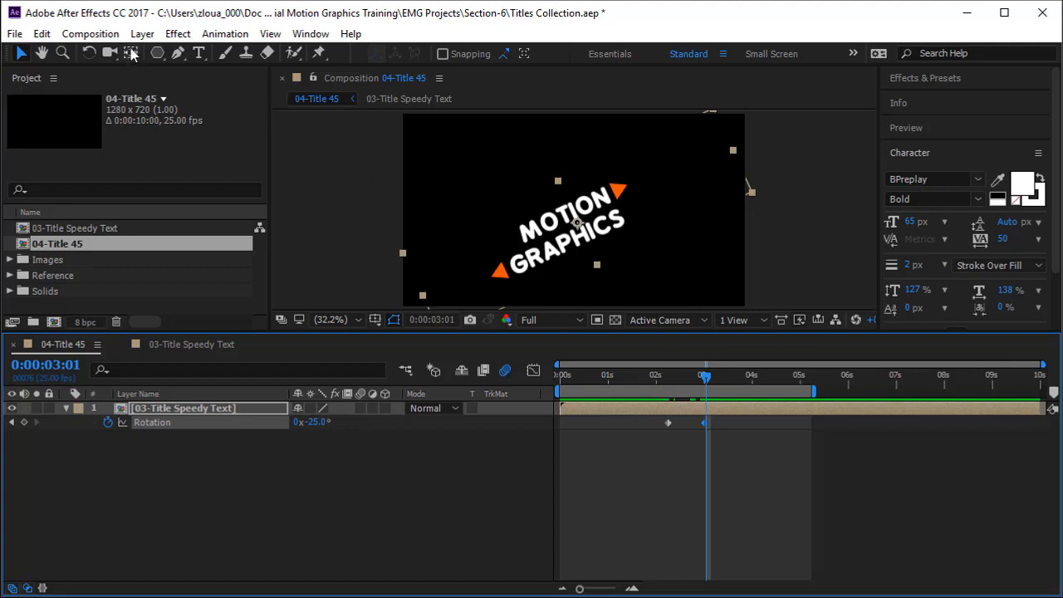
right_click(224, 407)
mouse_move(280, 162)
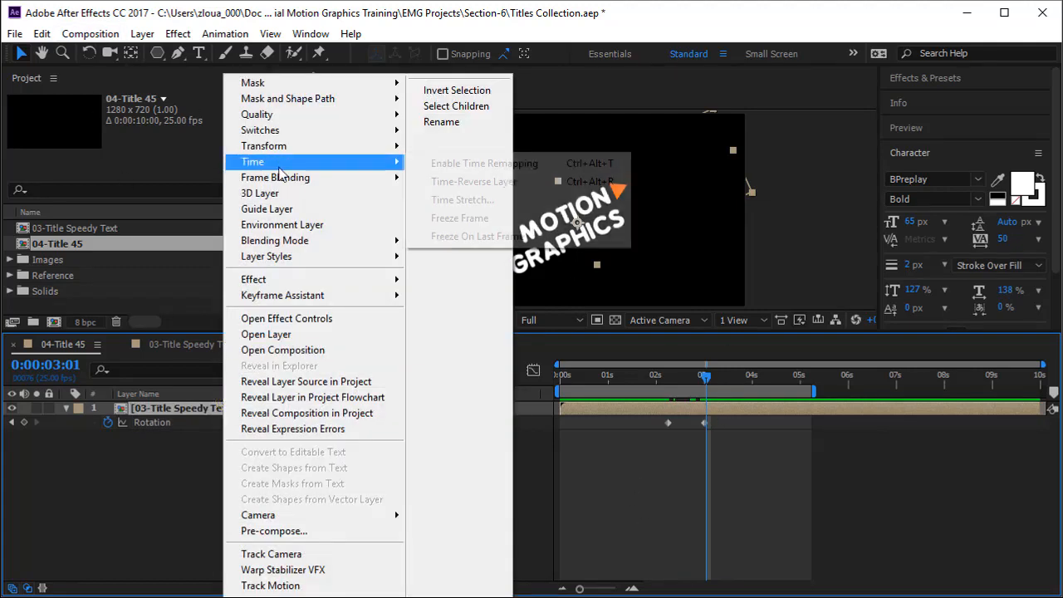
left_click(451, 170)
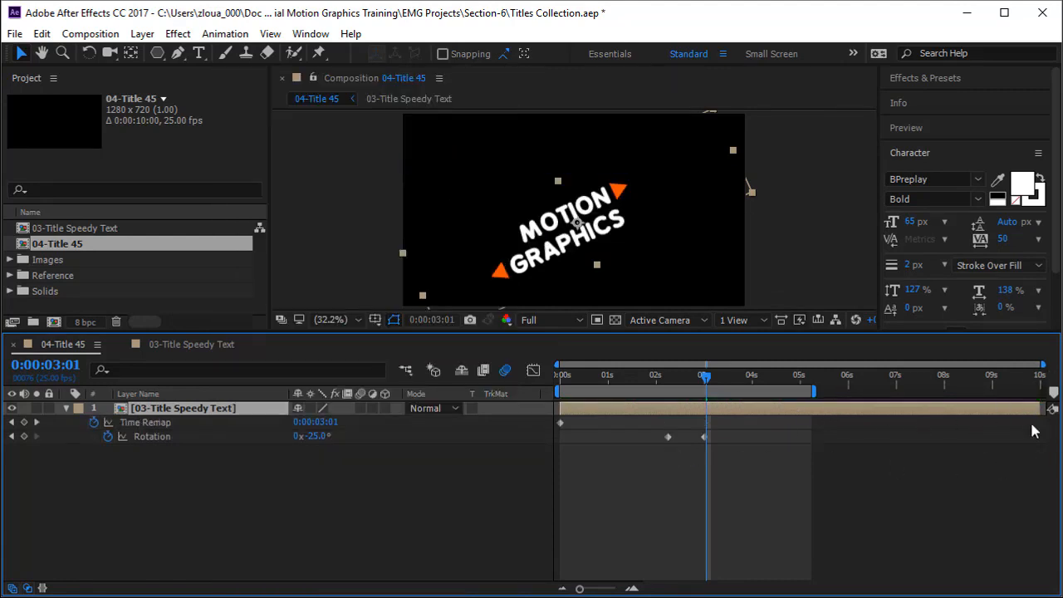
key("space")
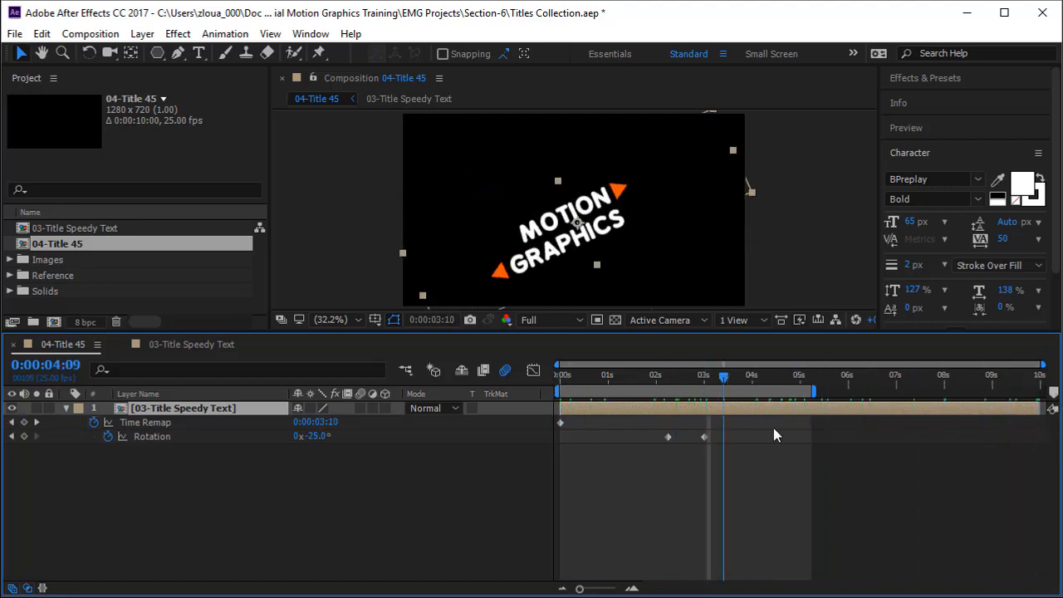
key("ctrl+z")
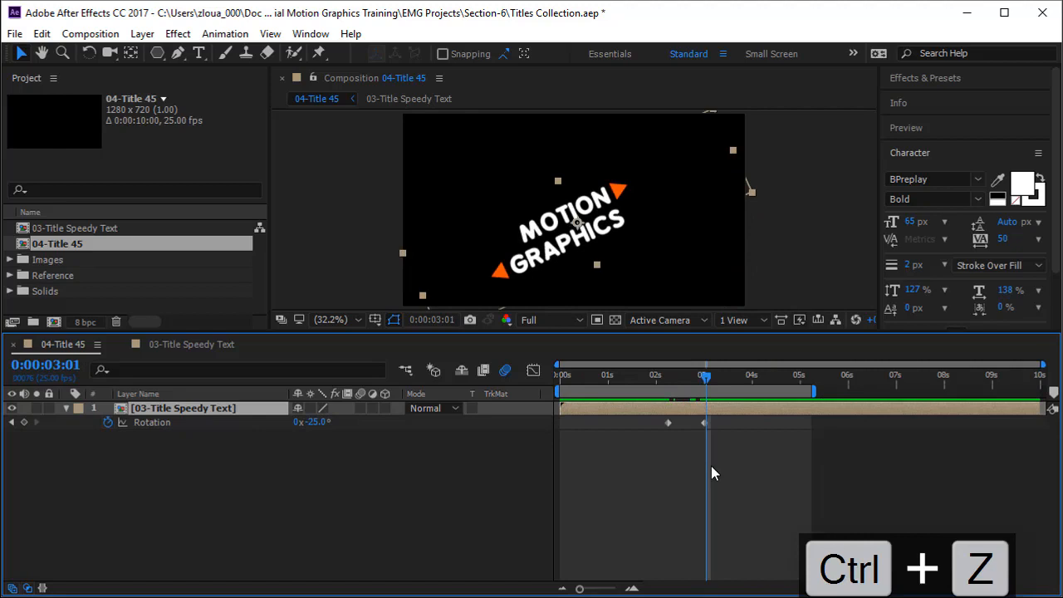
Step: Trim the 03-Title Speedy Text composition to its work area and preview it from the start
left_click(193, 344)
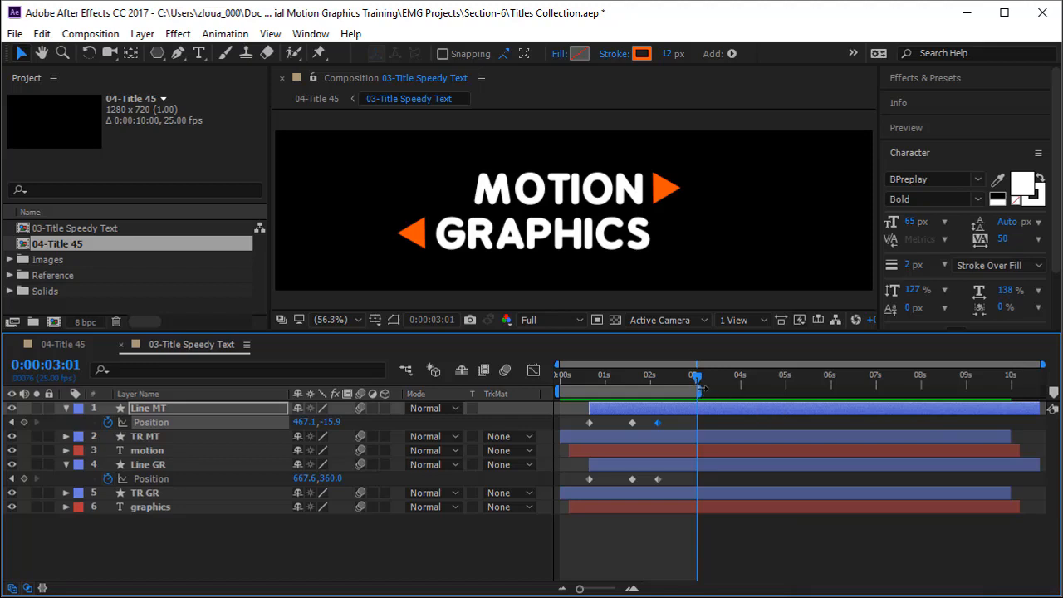
left_click_drag(696, 382, 696, 424)
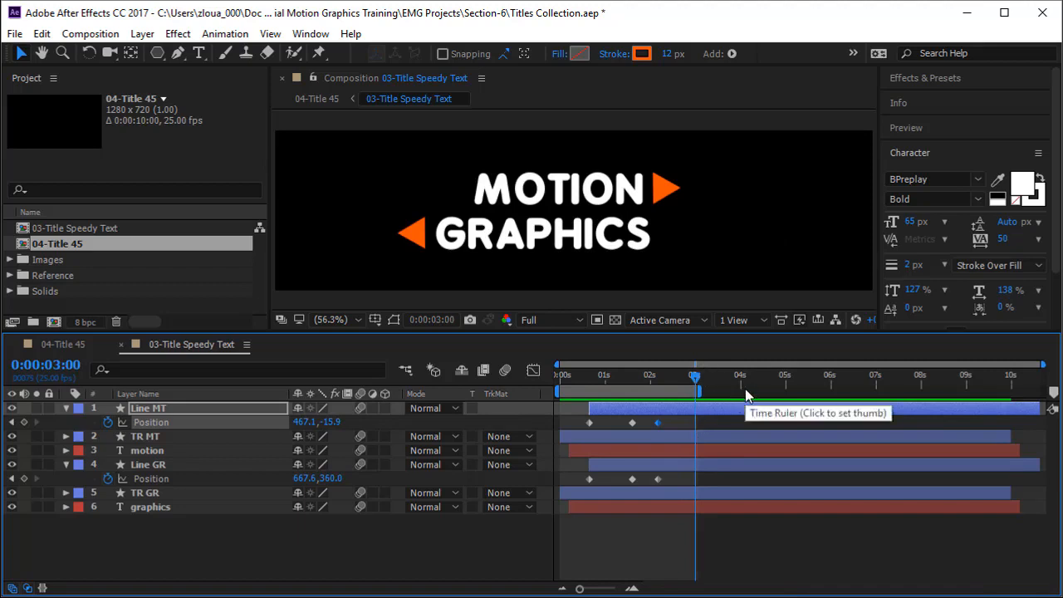
key("Page_Up")
right_click(659, 393)
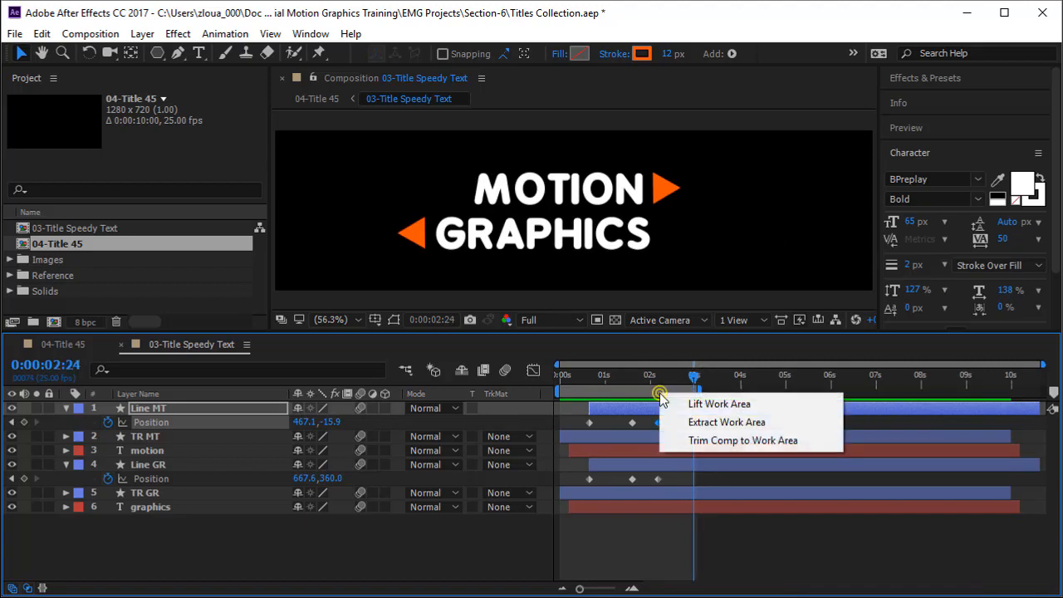
left_click(720, 446)
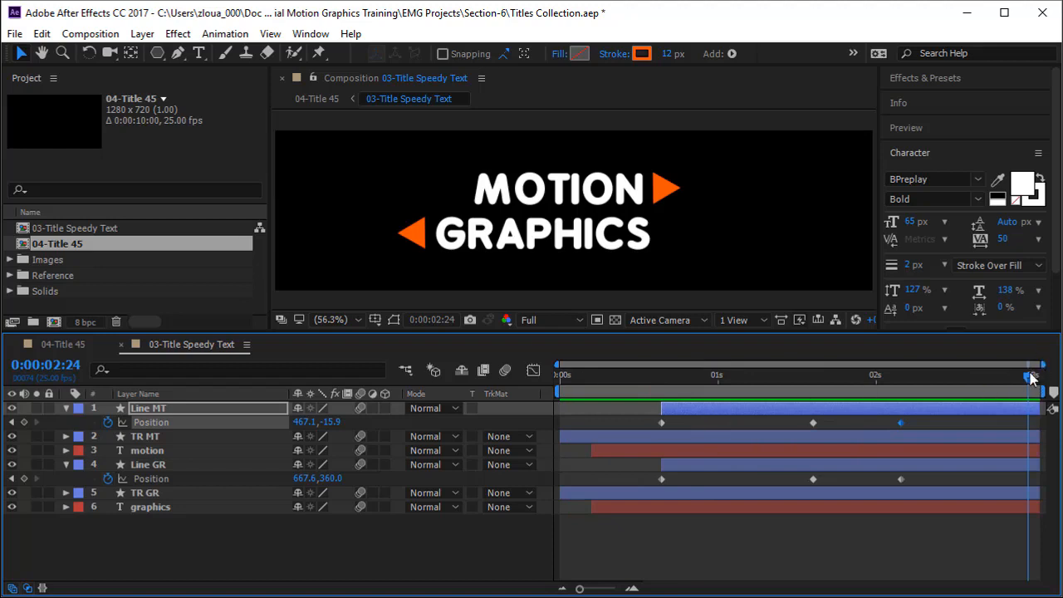
key("Home")
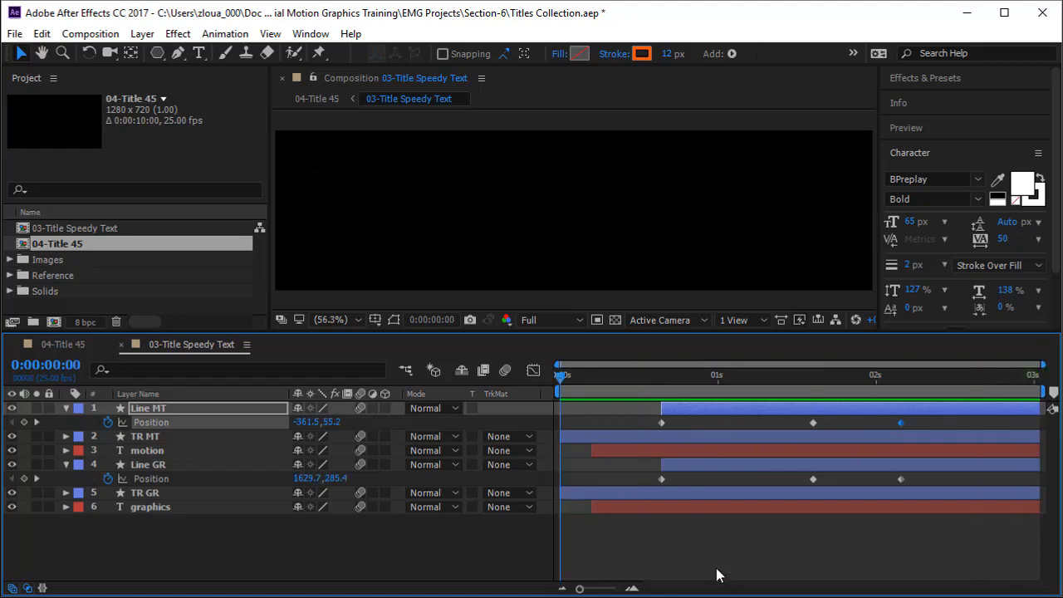
key("space")
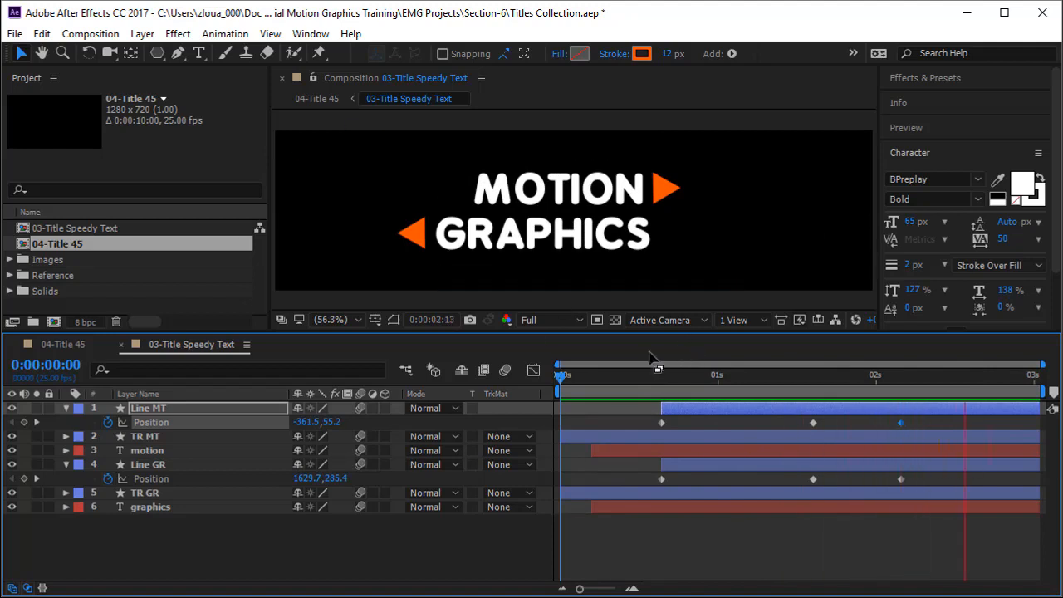
Step: In 04-Title 45, expand the work area to the full composition and bring the -25° Rotation keyframe close after the one at 0:00:02:06
left_click(54, 343)
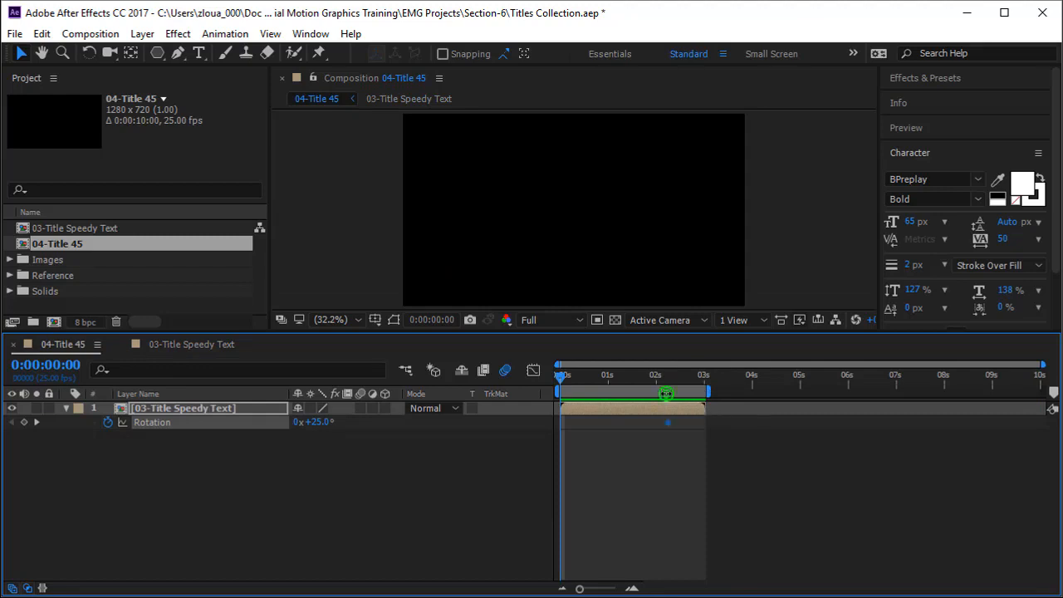
double_click(662, 394)
left_click(667, 393)
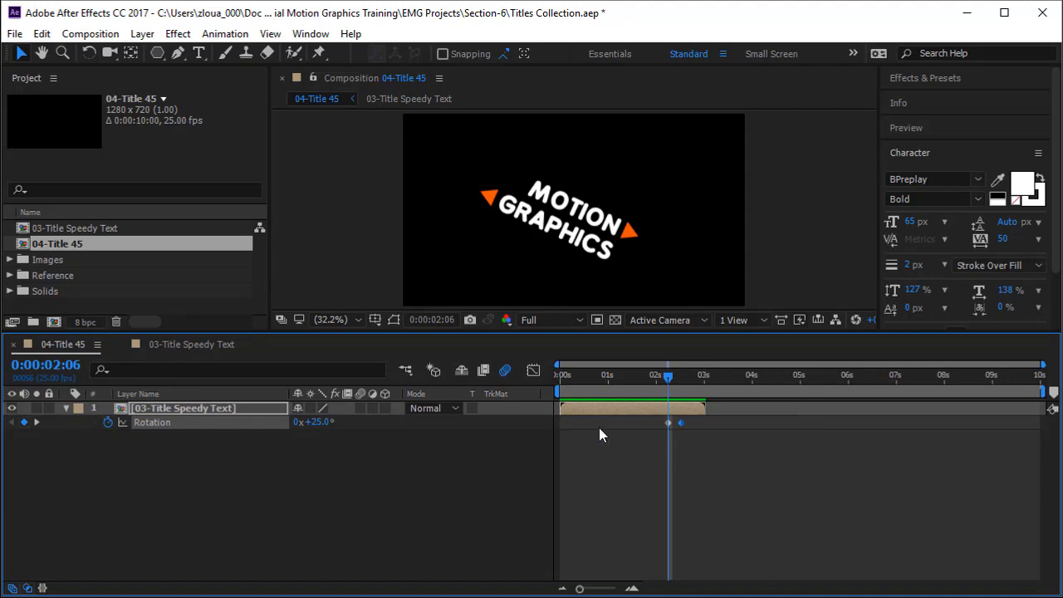
Step: Enable time remapping on the trimmed 03-Title Speedy Text layer and check the frames around its last Time Remap keyframe, ending at 0:00:03:00
right_click(232, 411)
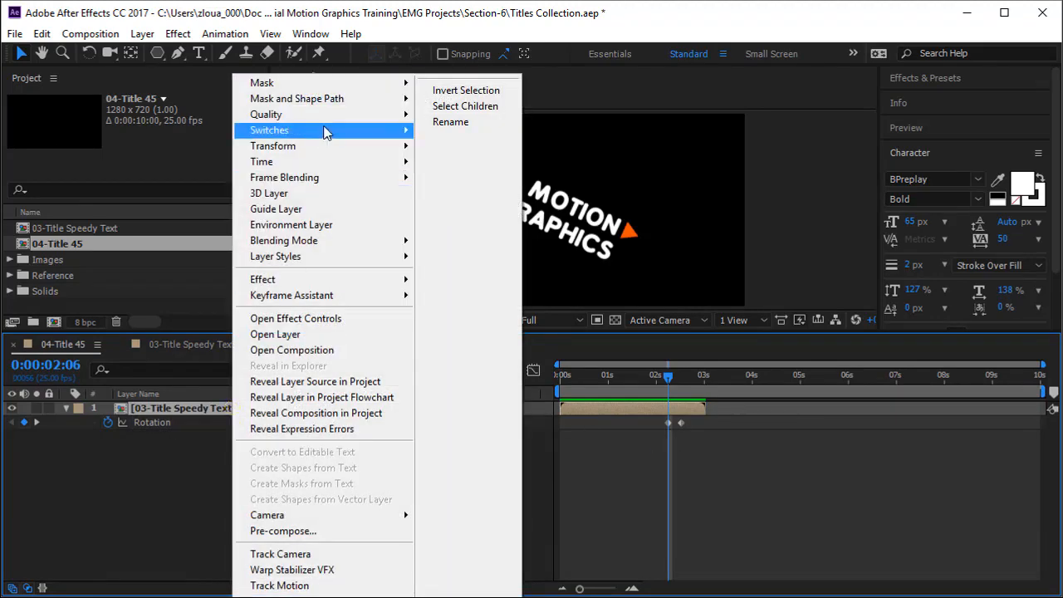
mouse_move(372, 161)
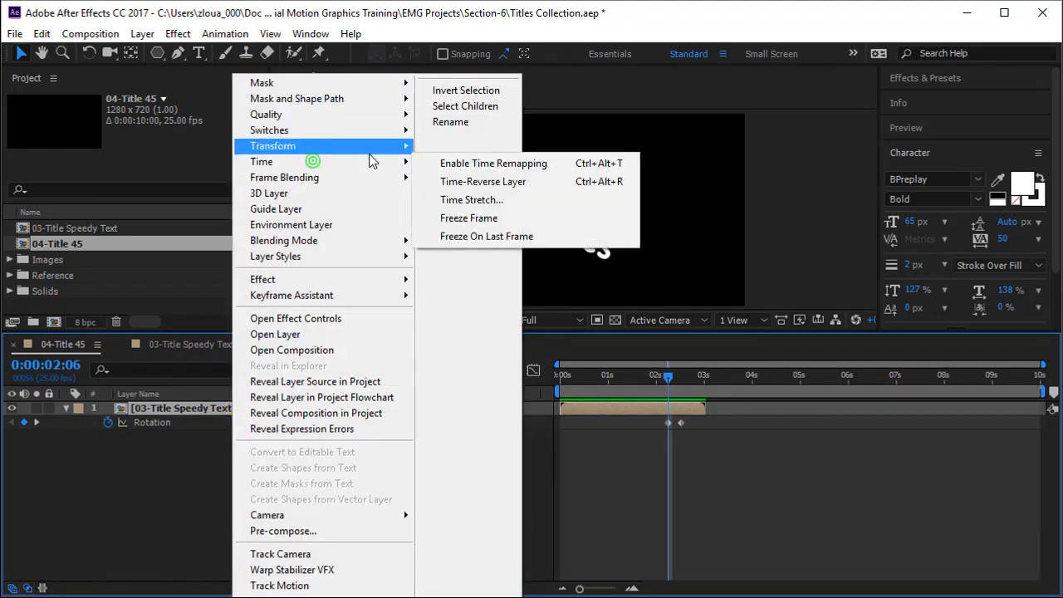
left_click(497, 163)
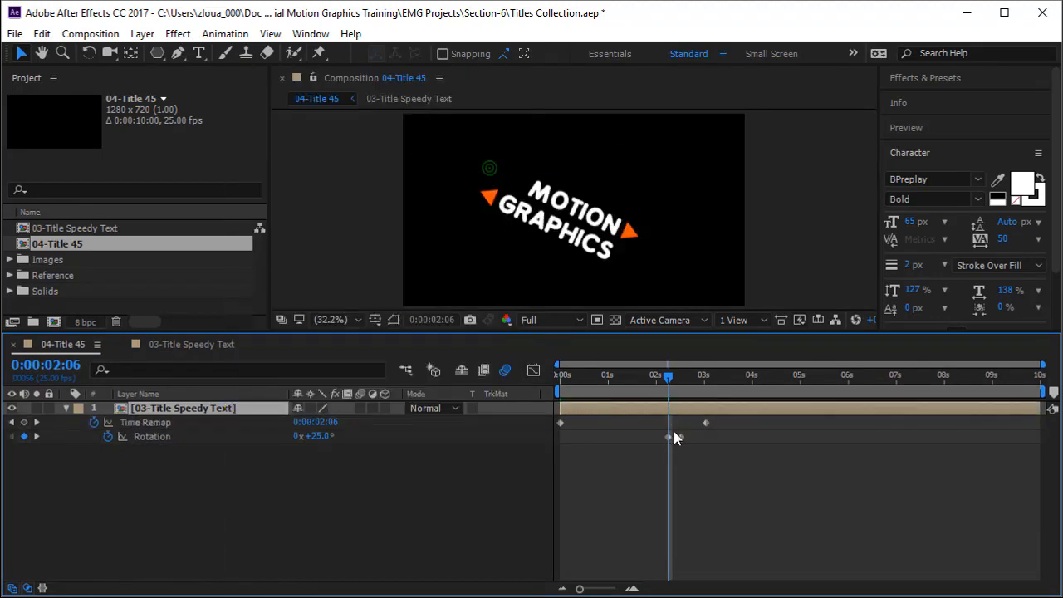
left_click(668, 379)
left_click_drag(558, 378, 705, 451)
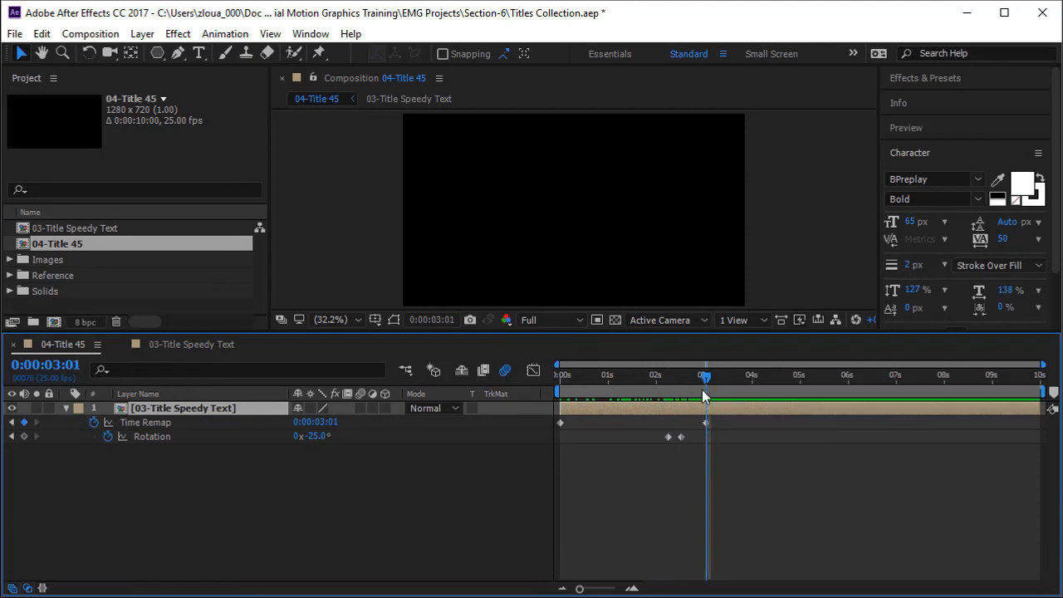
left_click_drag(701, 390, 703, 385)
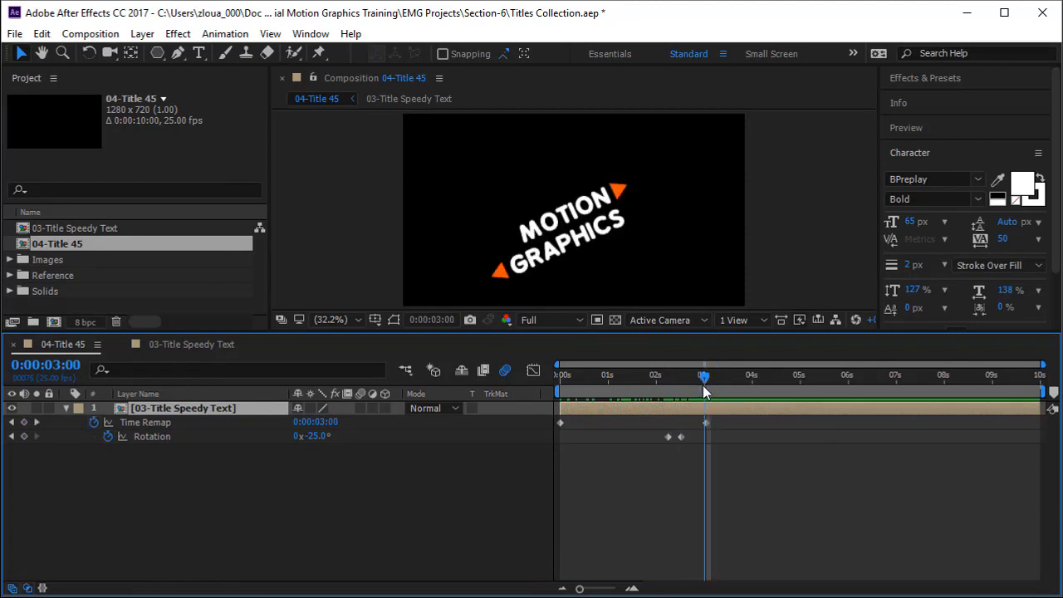
Step: Extend the out points of all six layers in 03-Title Speedy Text past the composition's end and return to 04-Title 45
left_click(183, 343)
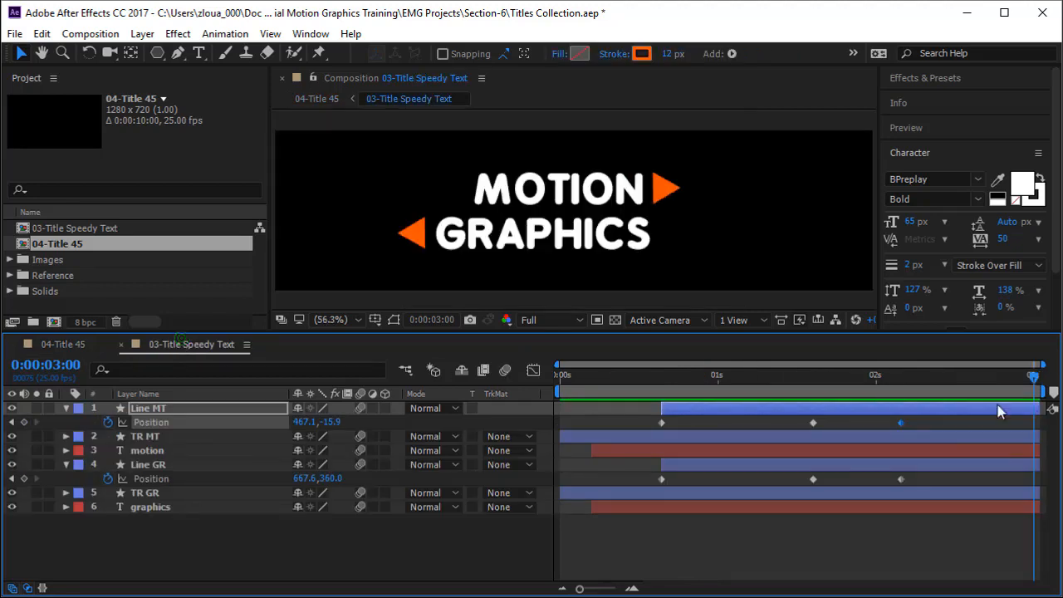
key("ctrl+a")
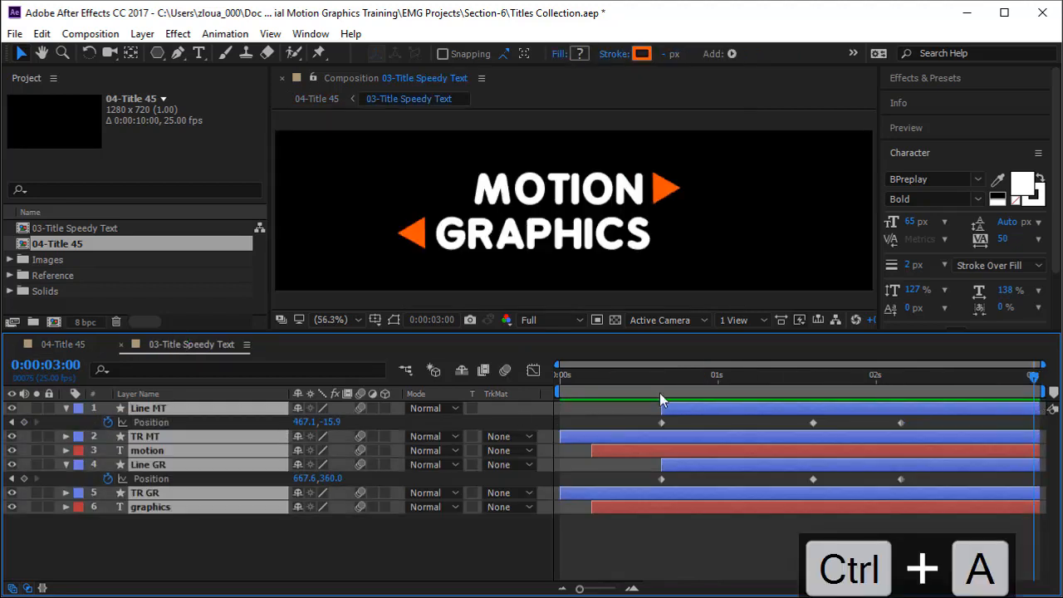
left_click_drag(1036, 408, 1053, 410)
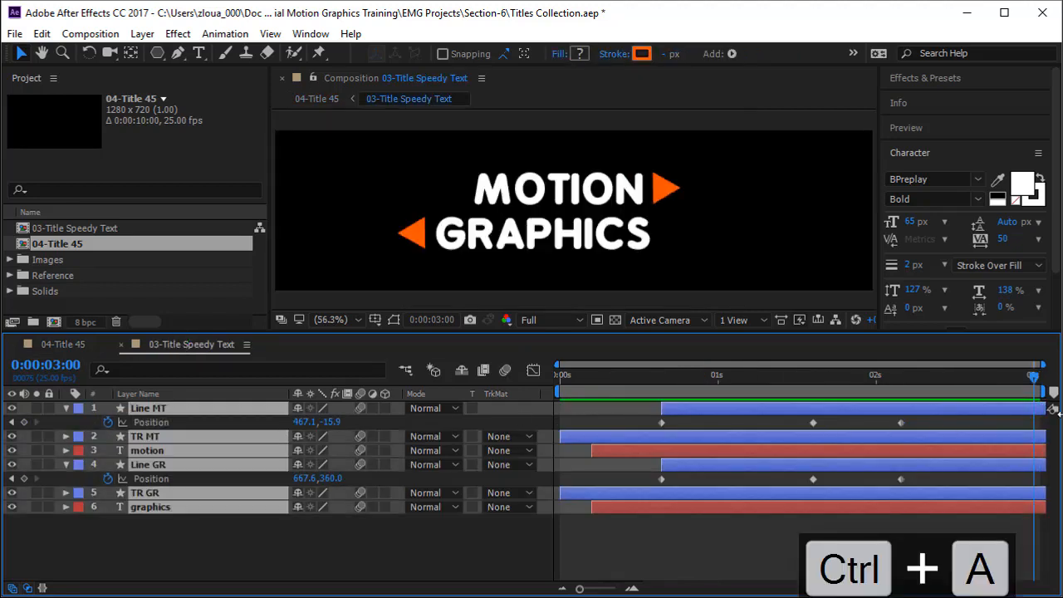
left_click(67, 344)
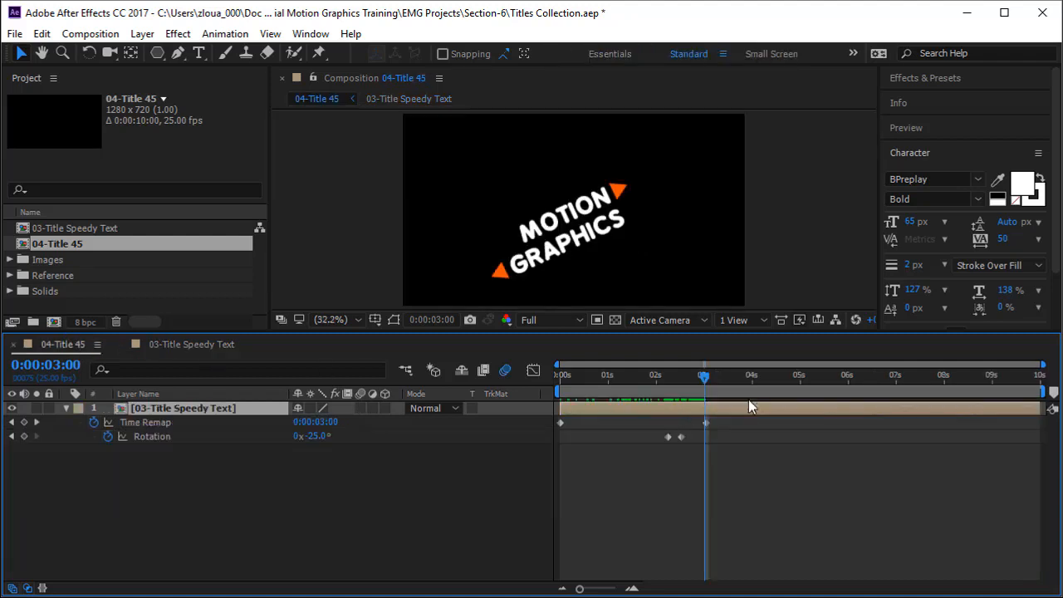
Step: Shift both Rotation keyframes together so the second one sits at 0:00:03:00, and preview the composition from the start
left_click_drag(653, 423, 703, 444)
left_click_drag(705, 375, 471, 406)
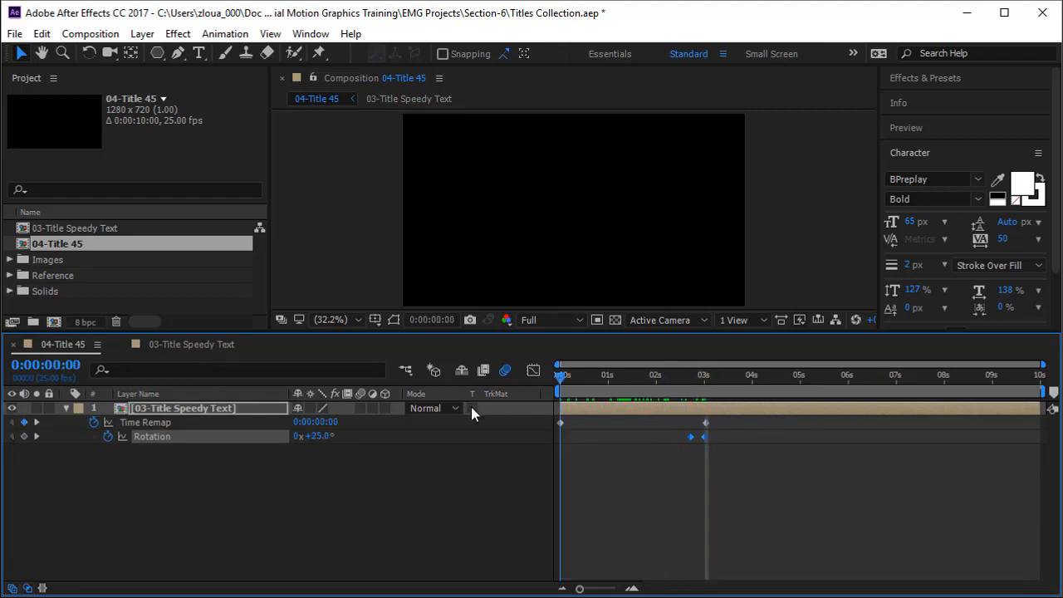
key("space")
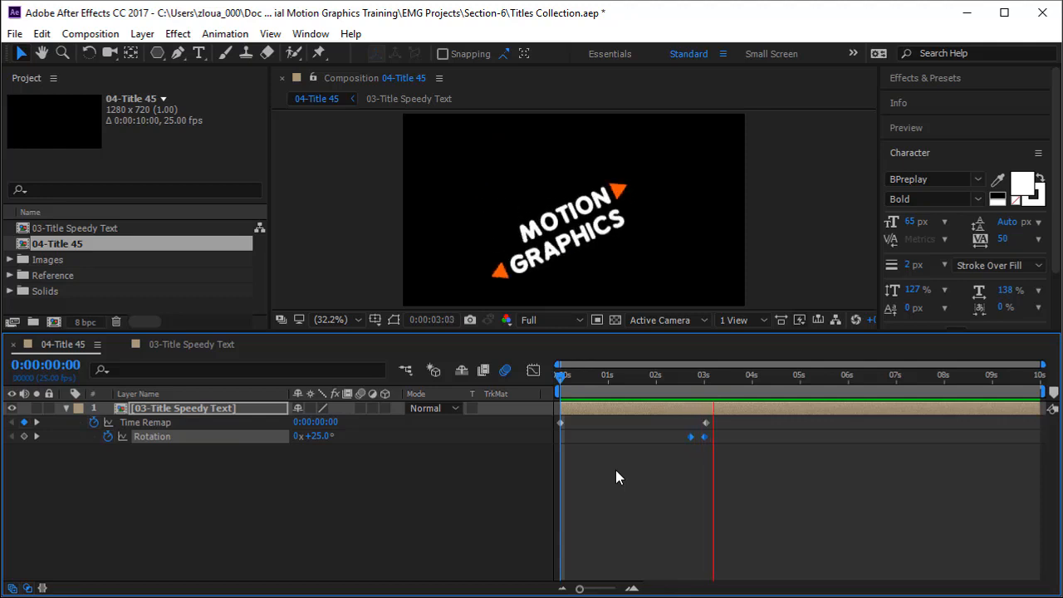
Step: Add a Time Remap keyframe at 0:00:05:01 with the value 0 so the title plays in reverse, and preview from the start
left_click_drag(559, 376, 787, 421)
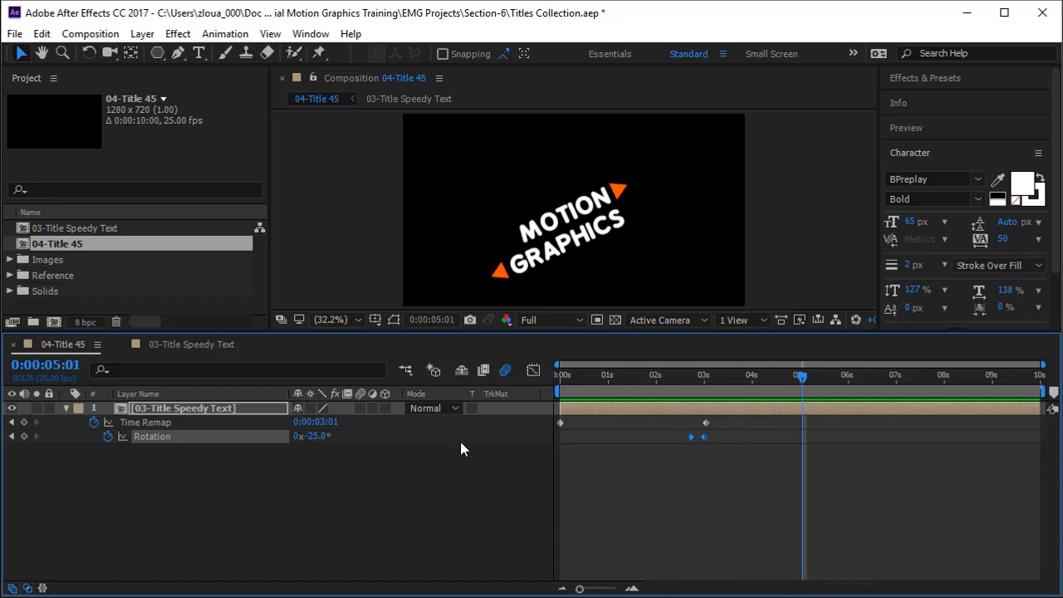
left_click(24, 422)
left_click(329, 422)
type("0")
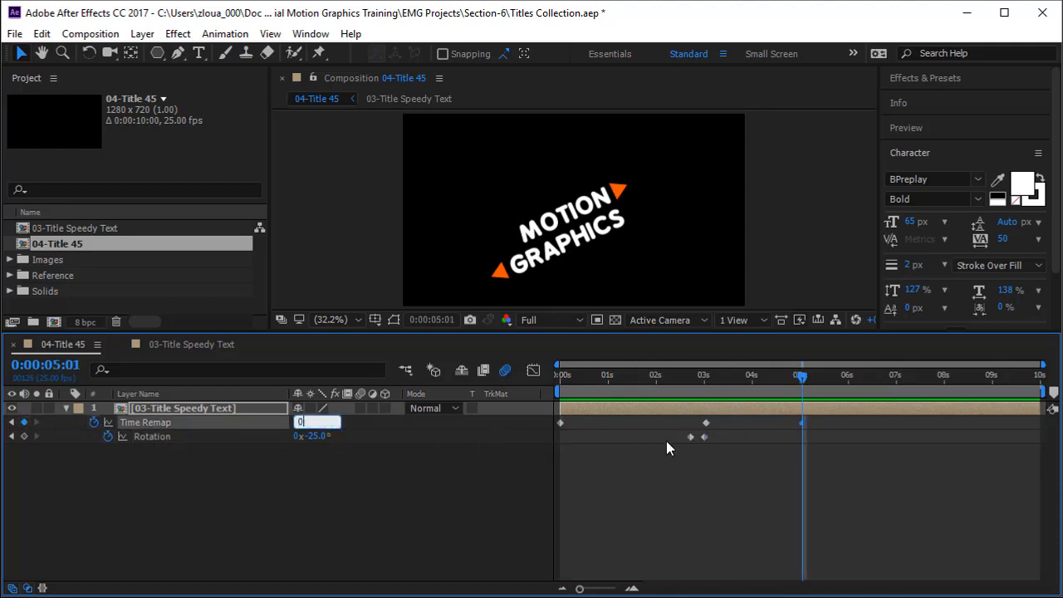
key("Return")
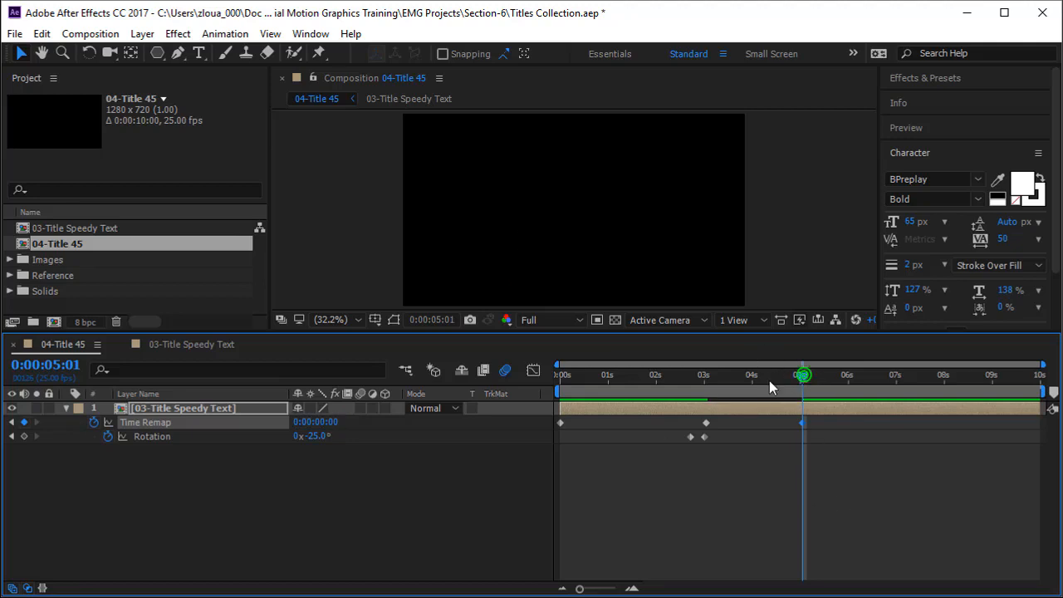
key("Home")
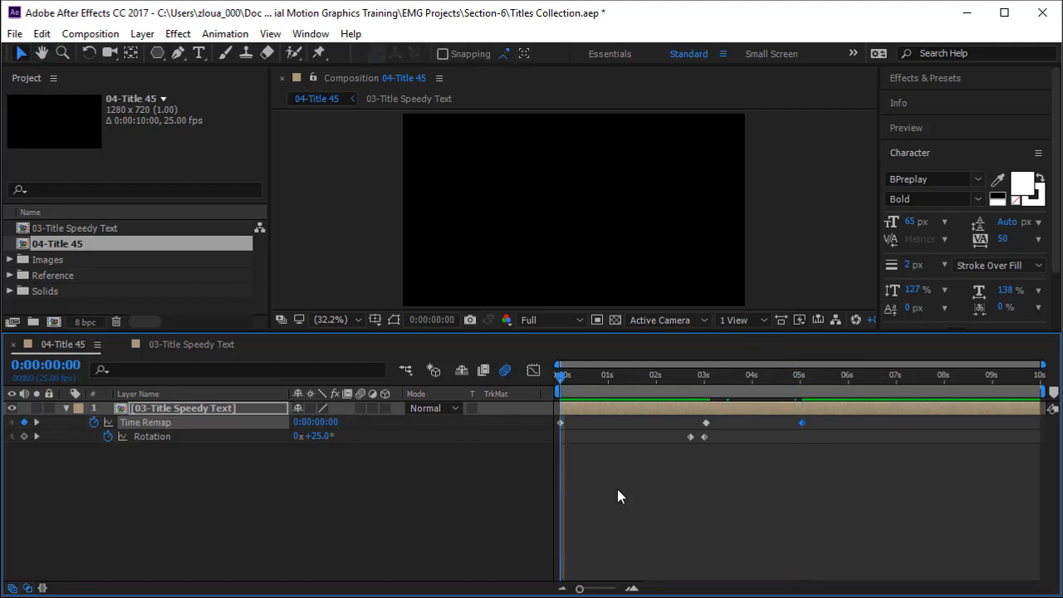
key("space")
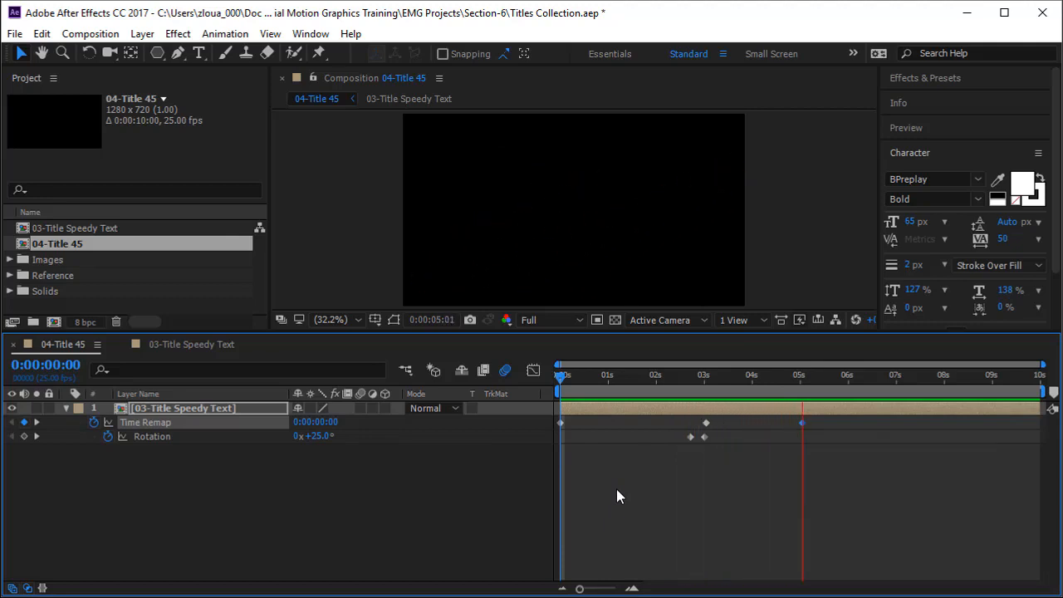
Step: Enable motion blur for the 03-Title Speedy Text composition and for its layer in 04-Title 45
left_click(222, 345)
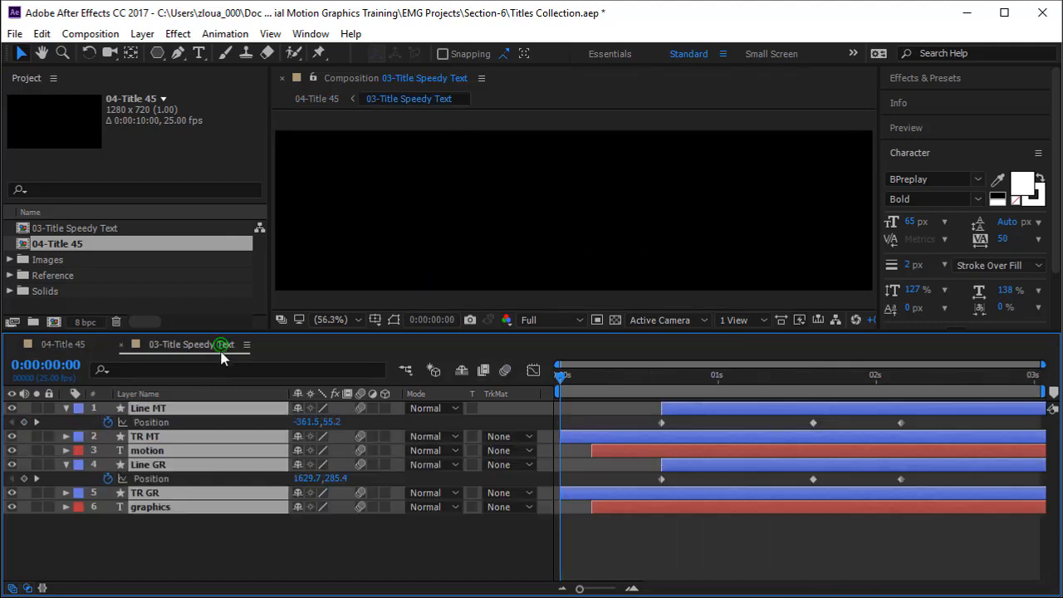
left_click(504, 371)
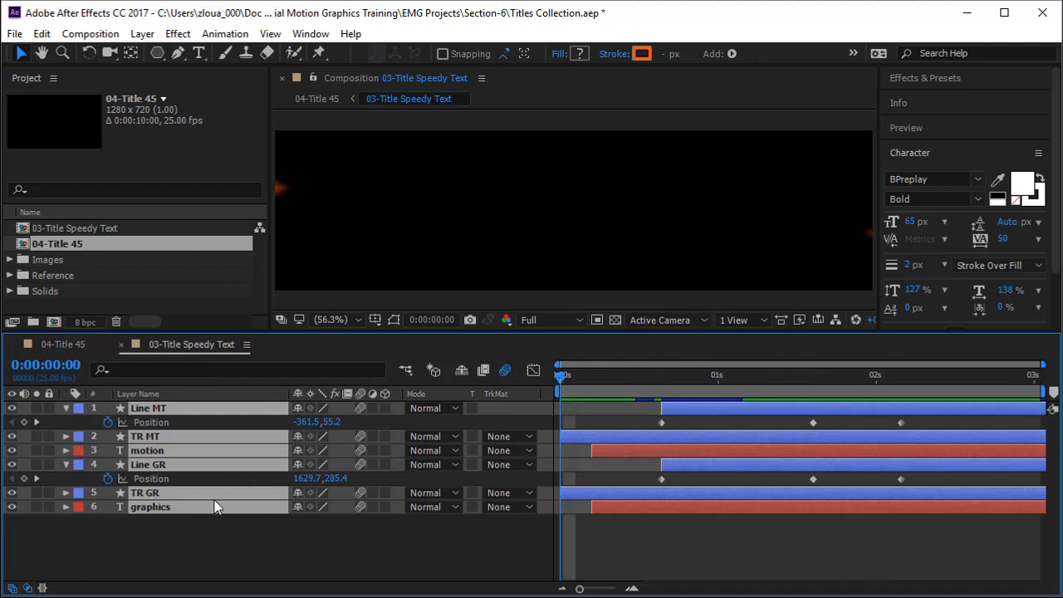
left_click(65, 344)
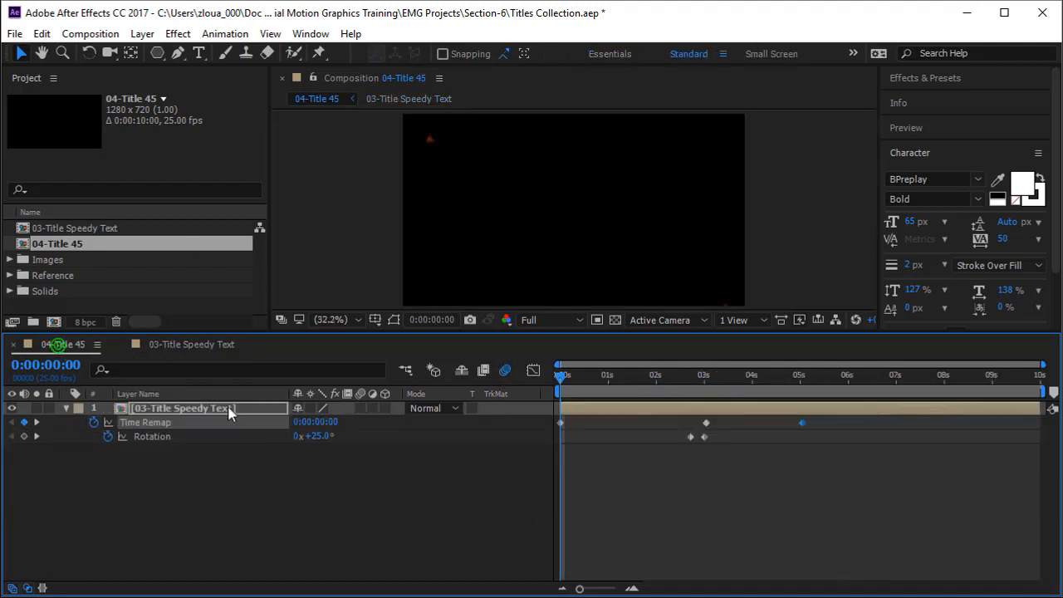
left_click(360, 407)
Step: End the 04-Title 45 work area at 0:00:08:01 and preview the animation in an enlarged composition view, with the title layer selected
left_click(947, 380)
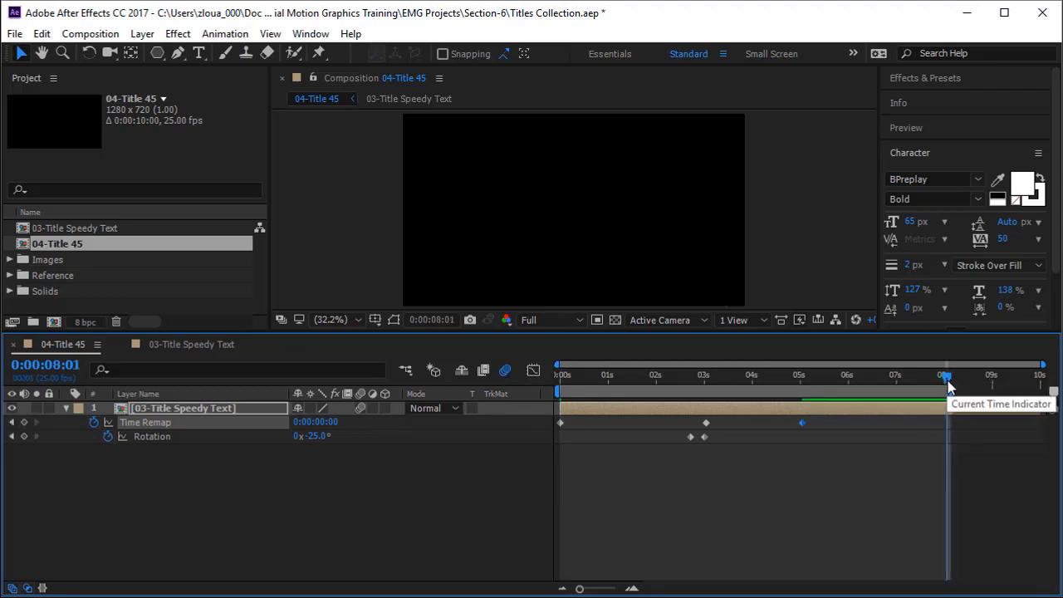
key("space")
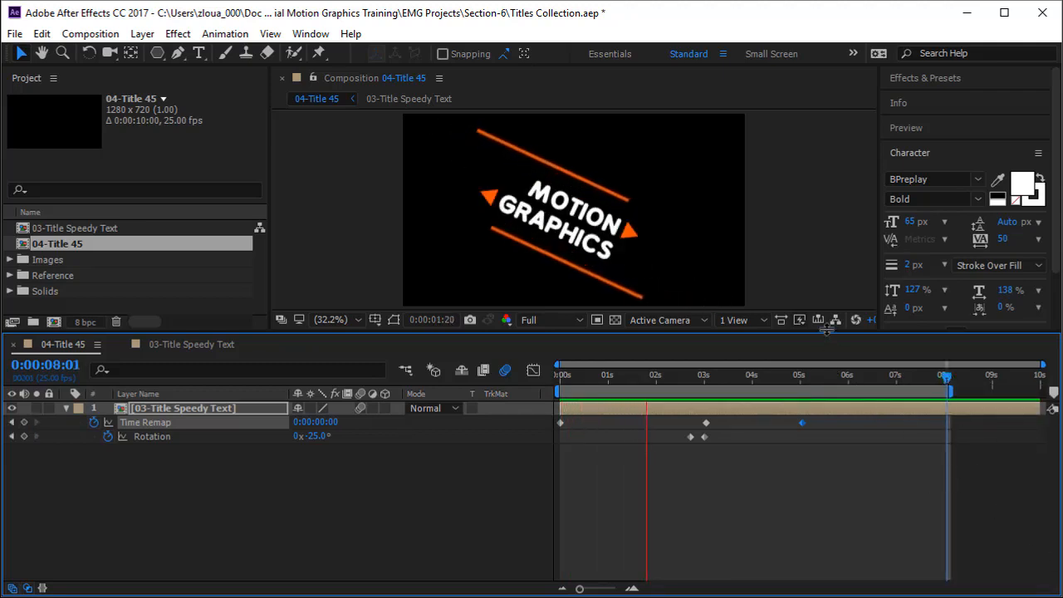
left_click_drag(828, 331, 828, 418)
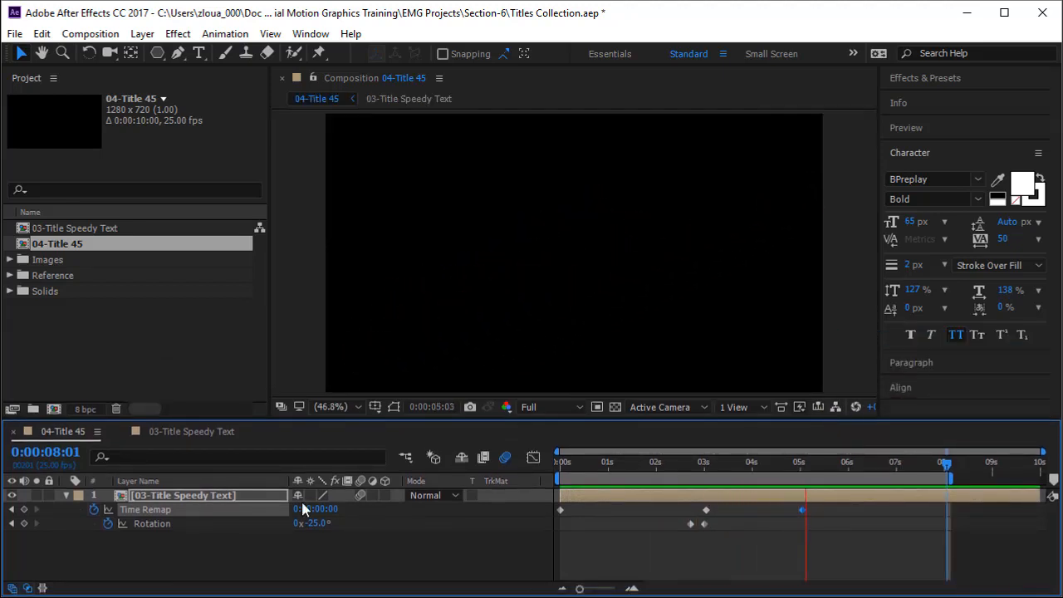
left_click(235, 542)
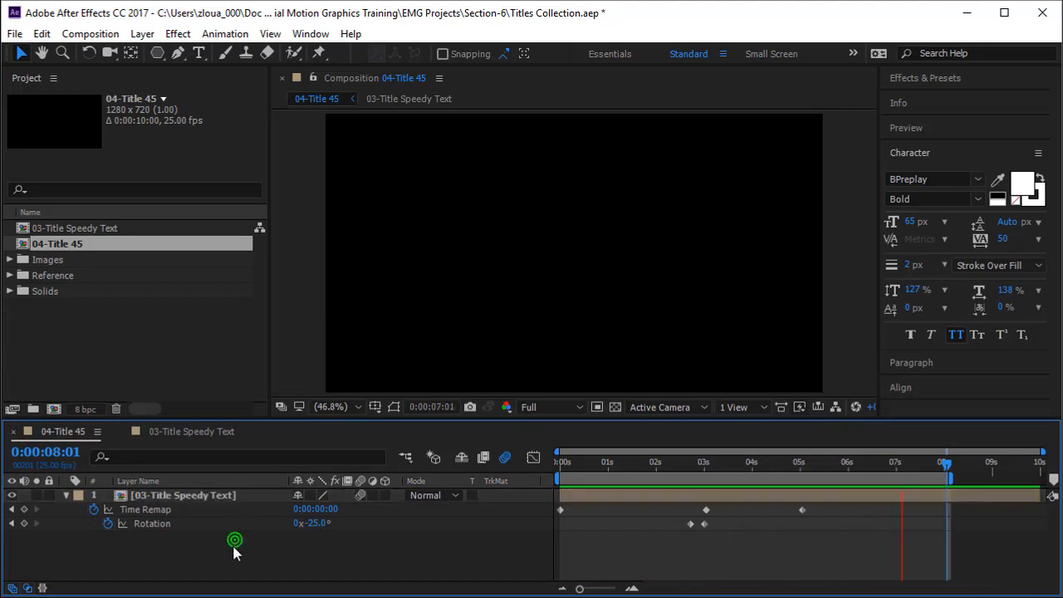
left_click(221, 499)
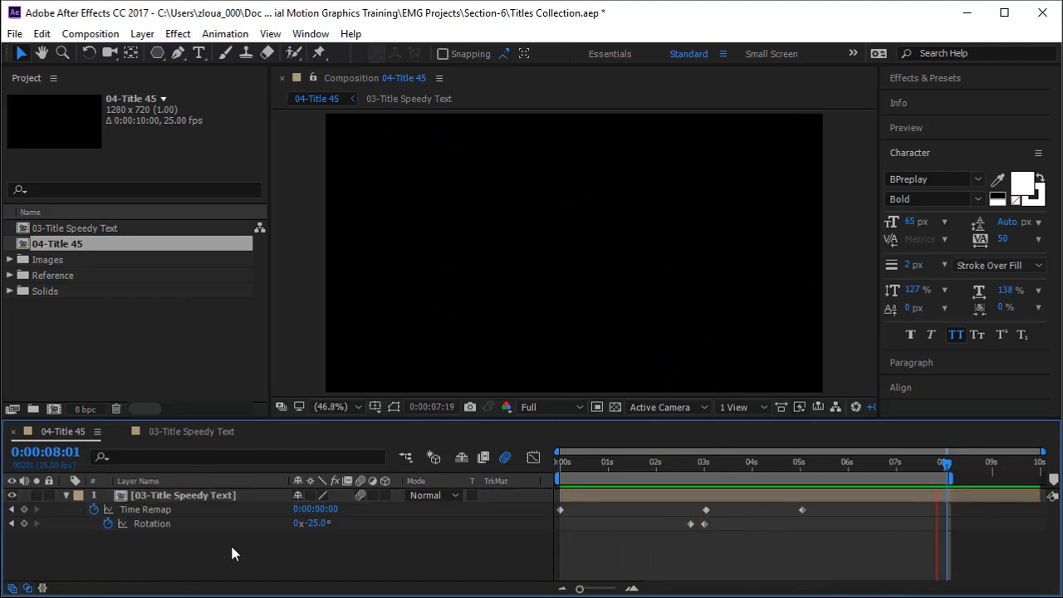
left_click(220, 496)
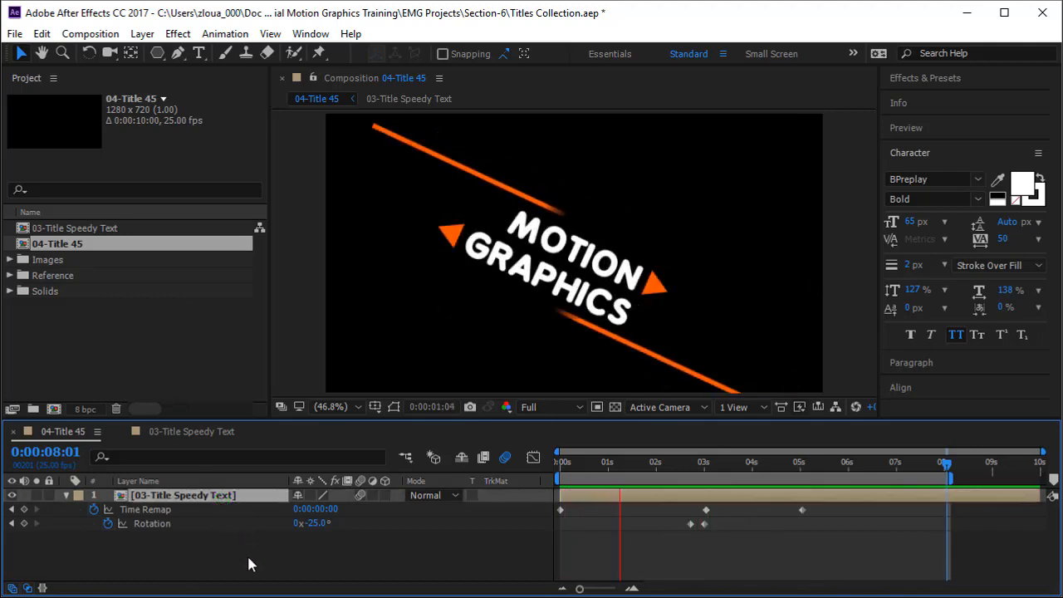